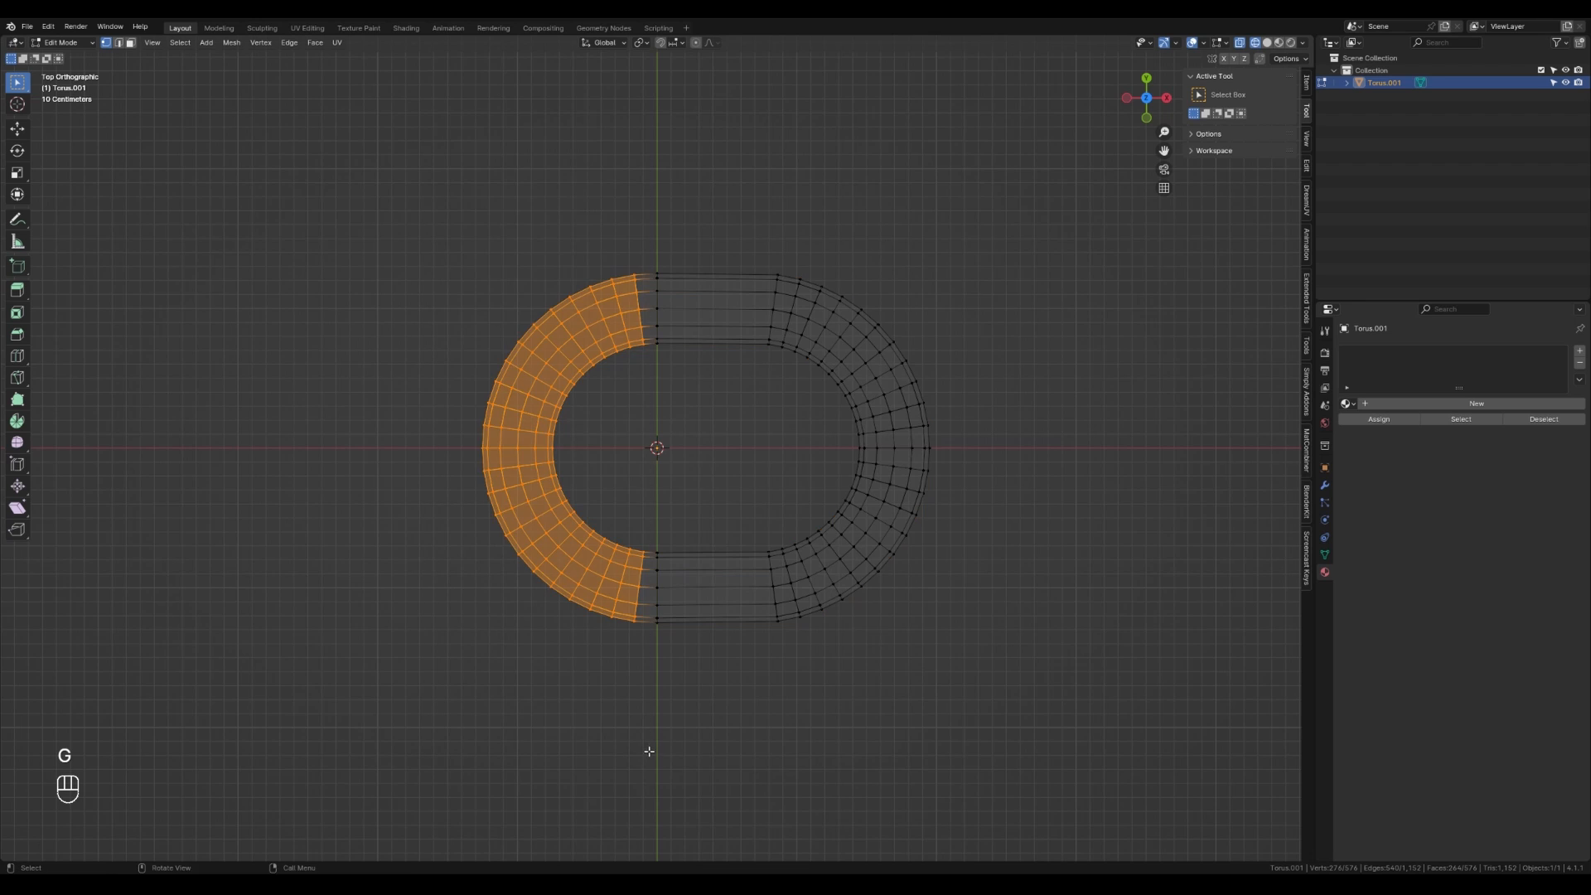
# Move the selected half of the torus outward along X to form an elongated chain link, and shade the object smooth.
pyautogui.press('g')
pyautogui.middleClick(621, 750)
pyautogui.keyDown('ctrl'); pyautogui.click(552, 742); pyautogui.keyUp('ctrl')
pyautogui.press('z')
pyautogui.press('Tab')
pyautogui.moveTo(847, 728); pyautogui.dragTo(837, 663, button='middle')
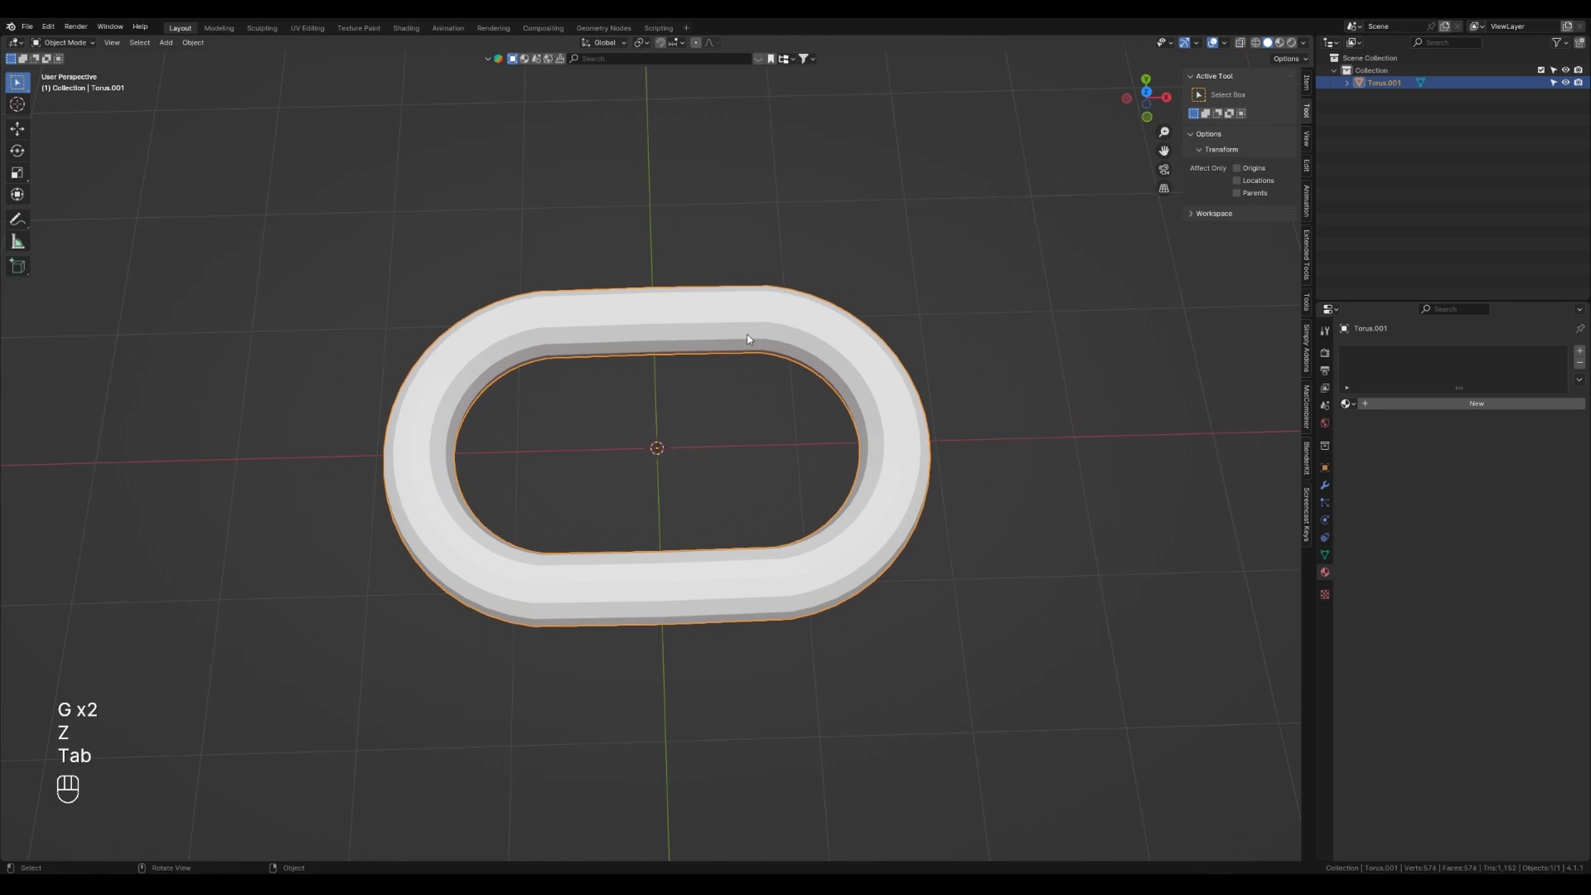
pyautogui.rightClick(662, 333)
pyautogui.click(667, 334)
# Add a plane and scale it up, stretching it by about 1.49 along X so it extends past the whole chain link.
pyautogui.hotkey('shift', 'a')
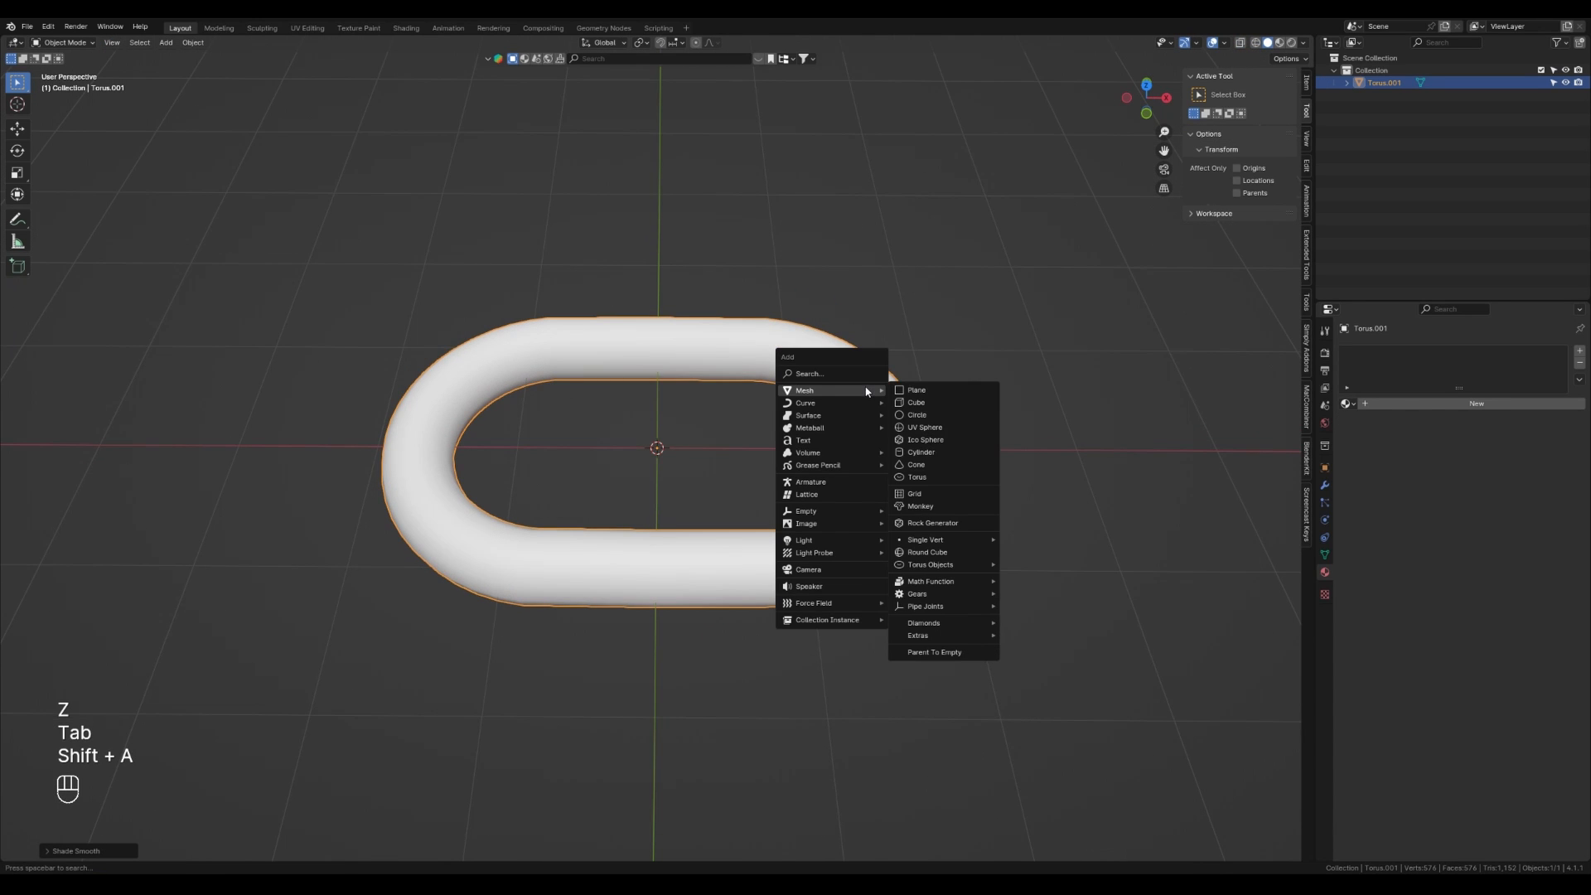
pyautogui.click(929, 388)
pyautogui.press('KP_7')
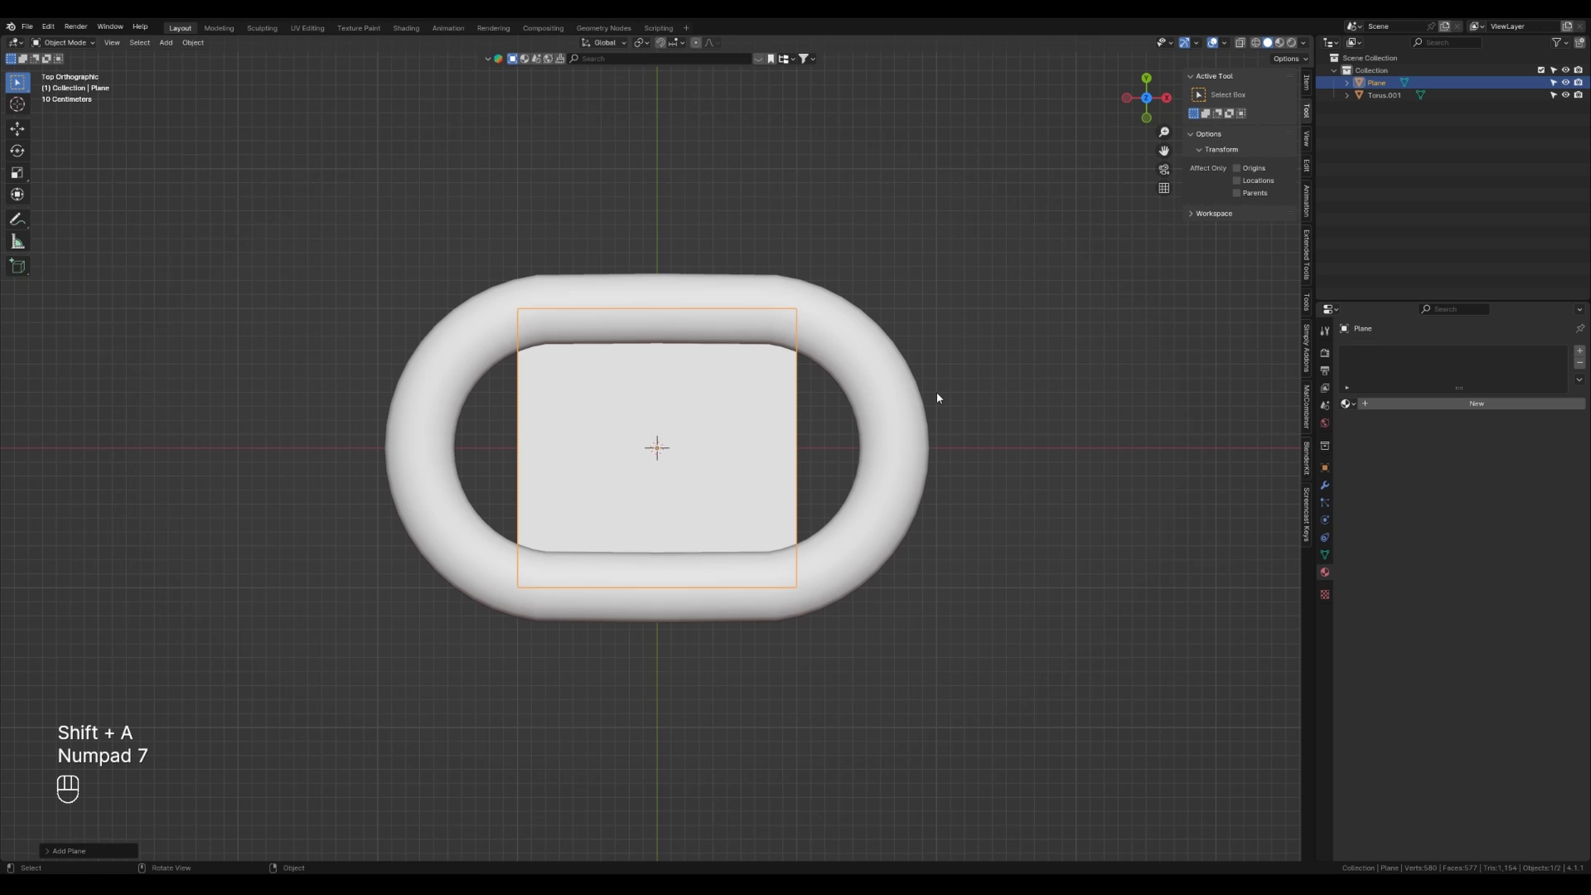
pyautogui.press('s')
pyautogui.click(1016, 374)
pyautogui.press('s')
pyautogui.middleClick(1069, 374)
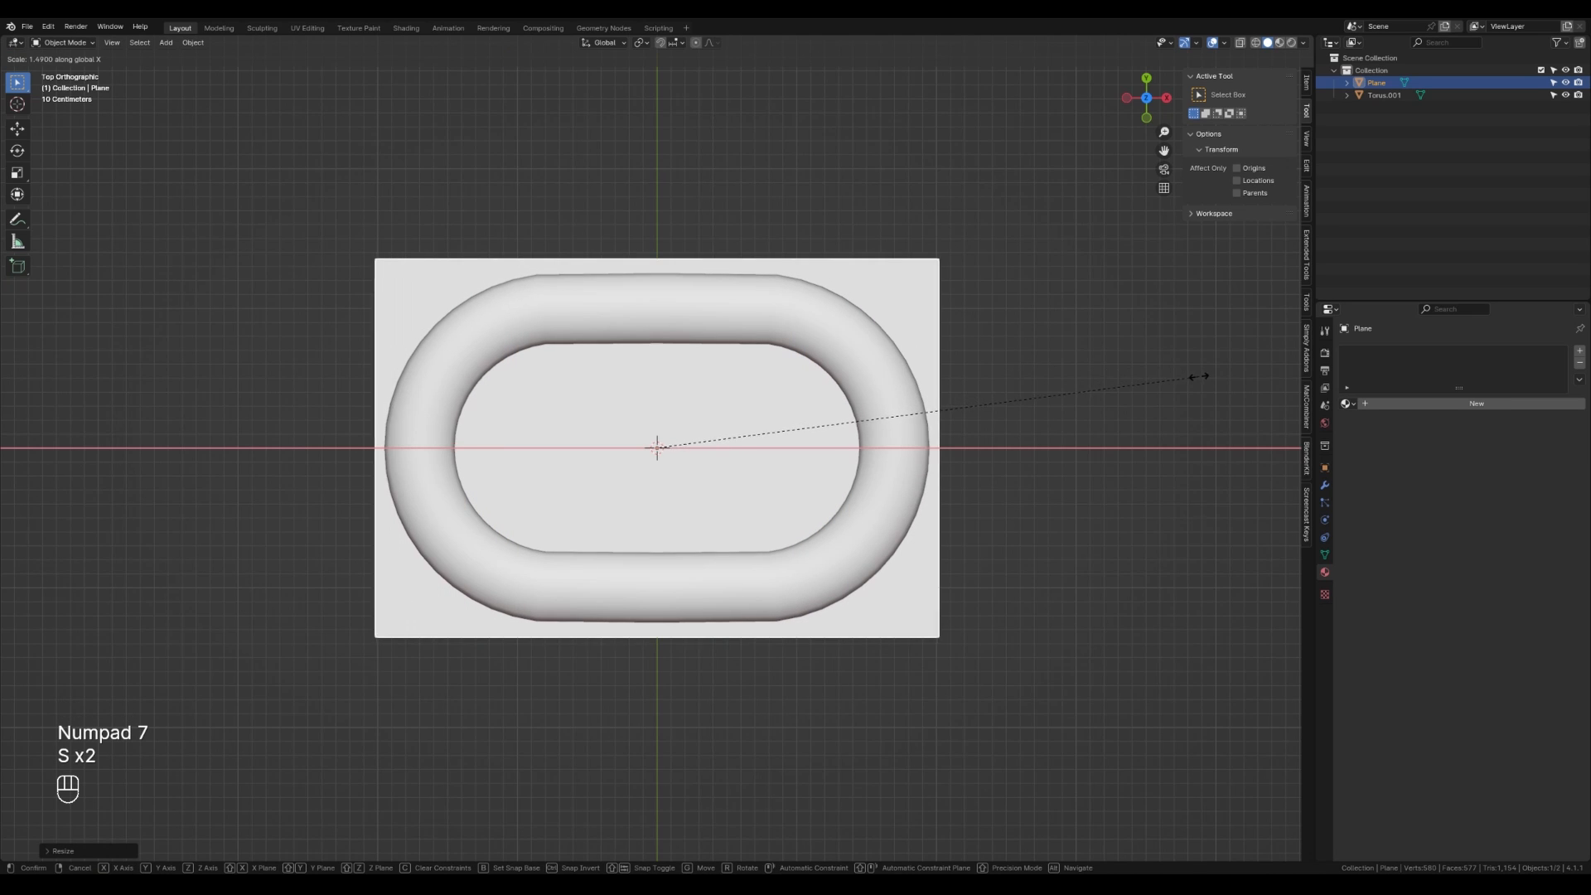
pyautogui.click(1199, 376)
pyautogui.moveTo(1002, 422); pyautogui.dragTo(996, 402, button='middle')
pyautogui.press('z')
pyautogui.moveTo(1103, 409); pyautogui.dragTo(1117, 383, button='middle')
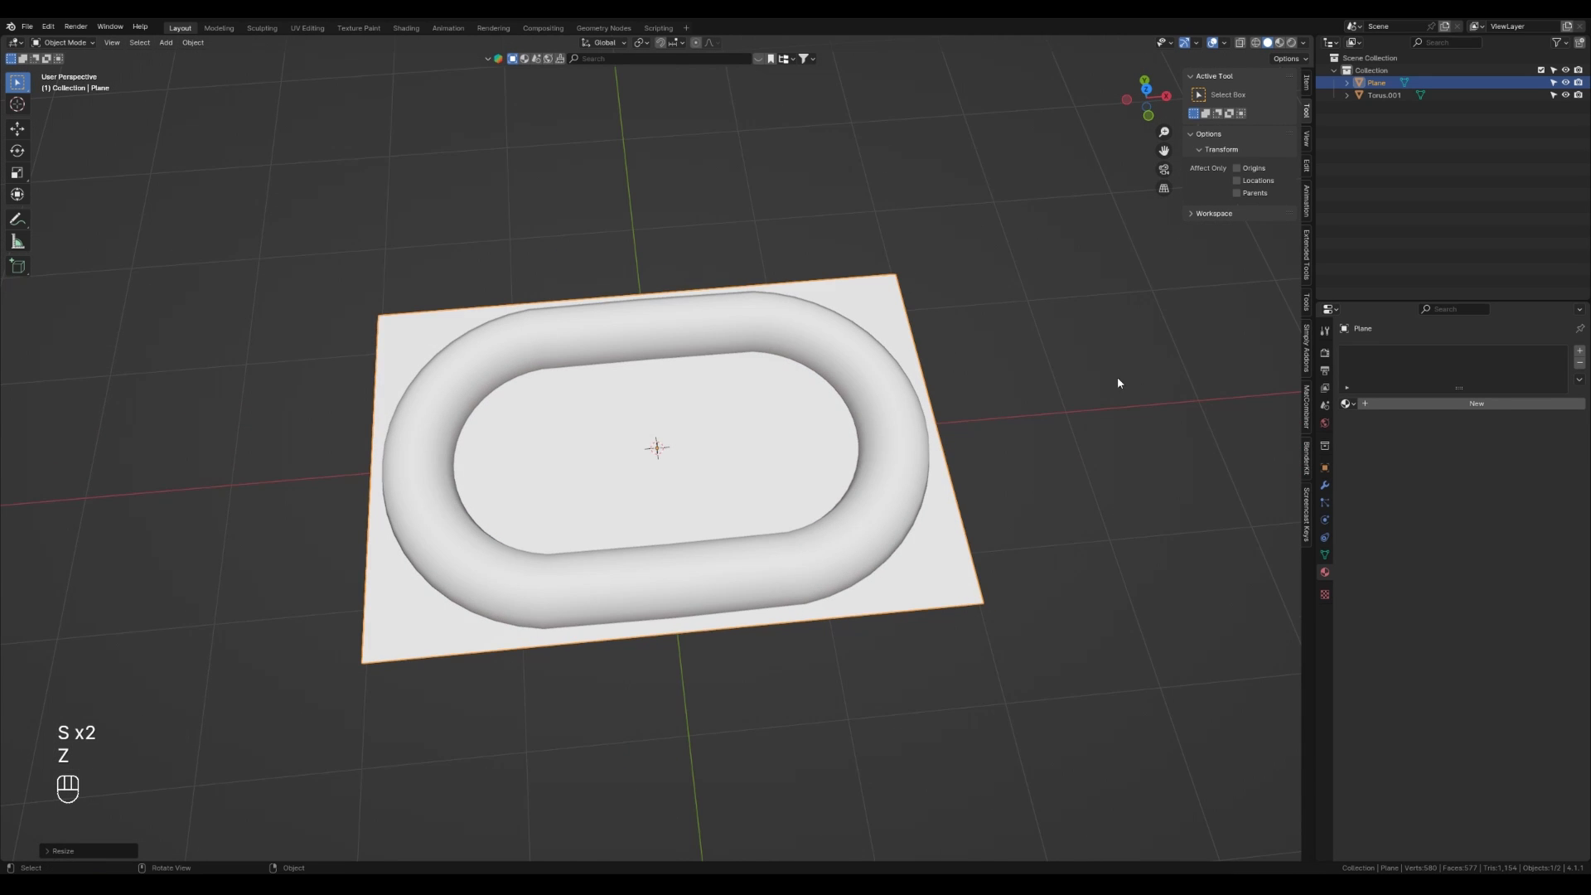
# Try painting the chain link red in Vertex Paint mode, undo the paint and return to Object Mode.
pyautogui.click(877, 345)
pyautogui.moveTo(876, 344); pyautogui.dragTo(952, 330, button='middle')
pyautogui.hotkey('ctrl', 'Tab')
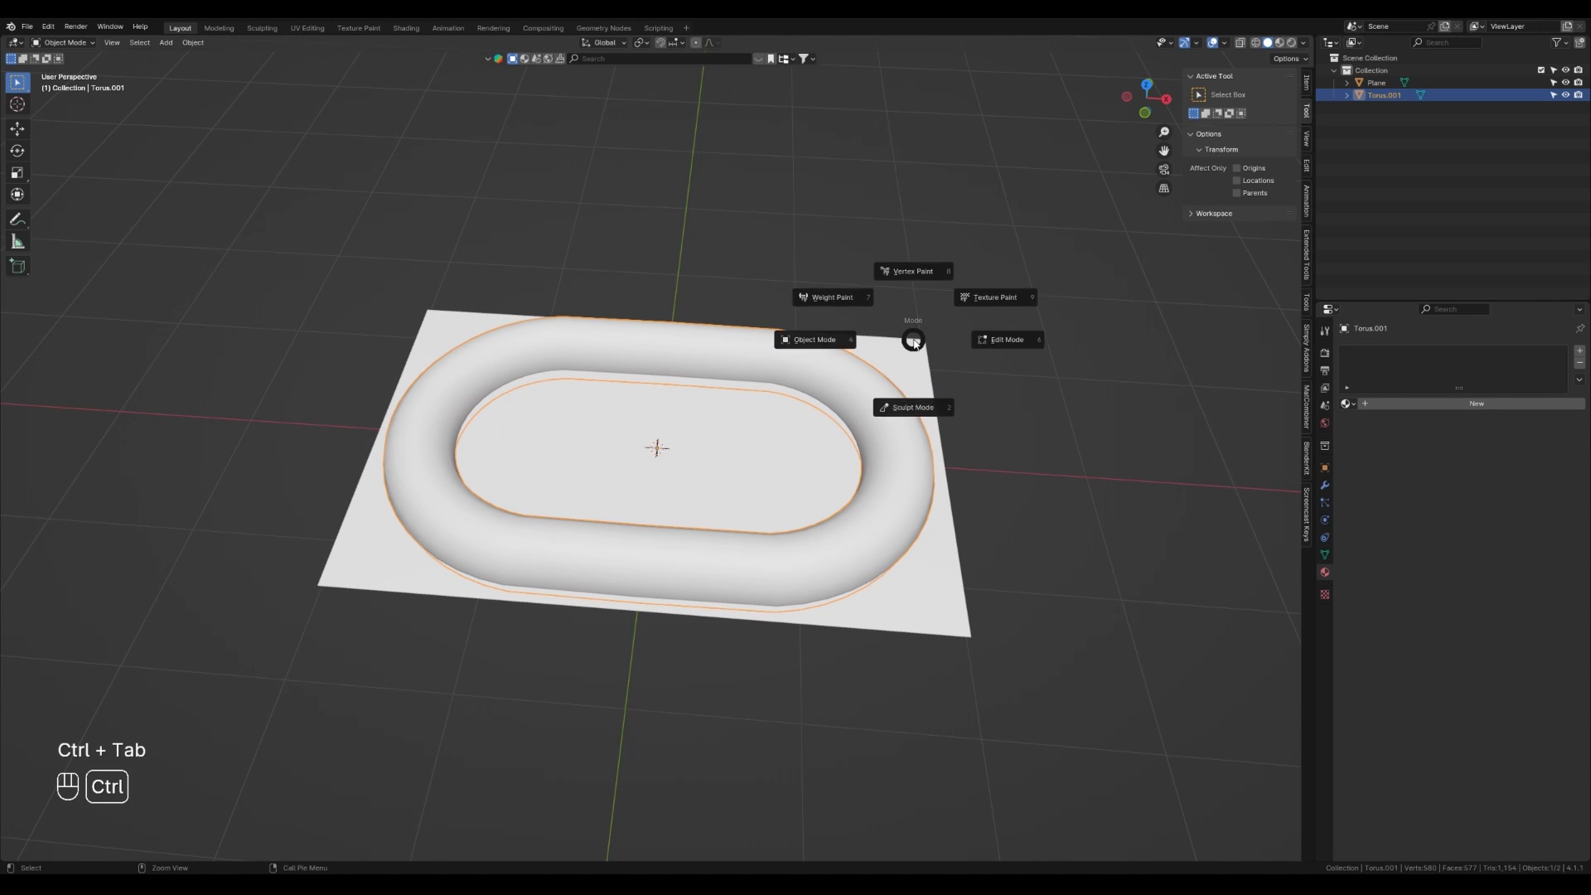
pyautogui.click(912, 273)
pyautogui.moveTo(937, 327)
pyautogui.mouseDown()
pyautogui.moveTo(781, 337)
pyautogui.moveTo(857, 408)
pyautogui.mouseUp()
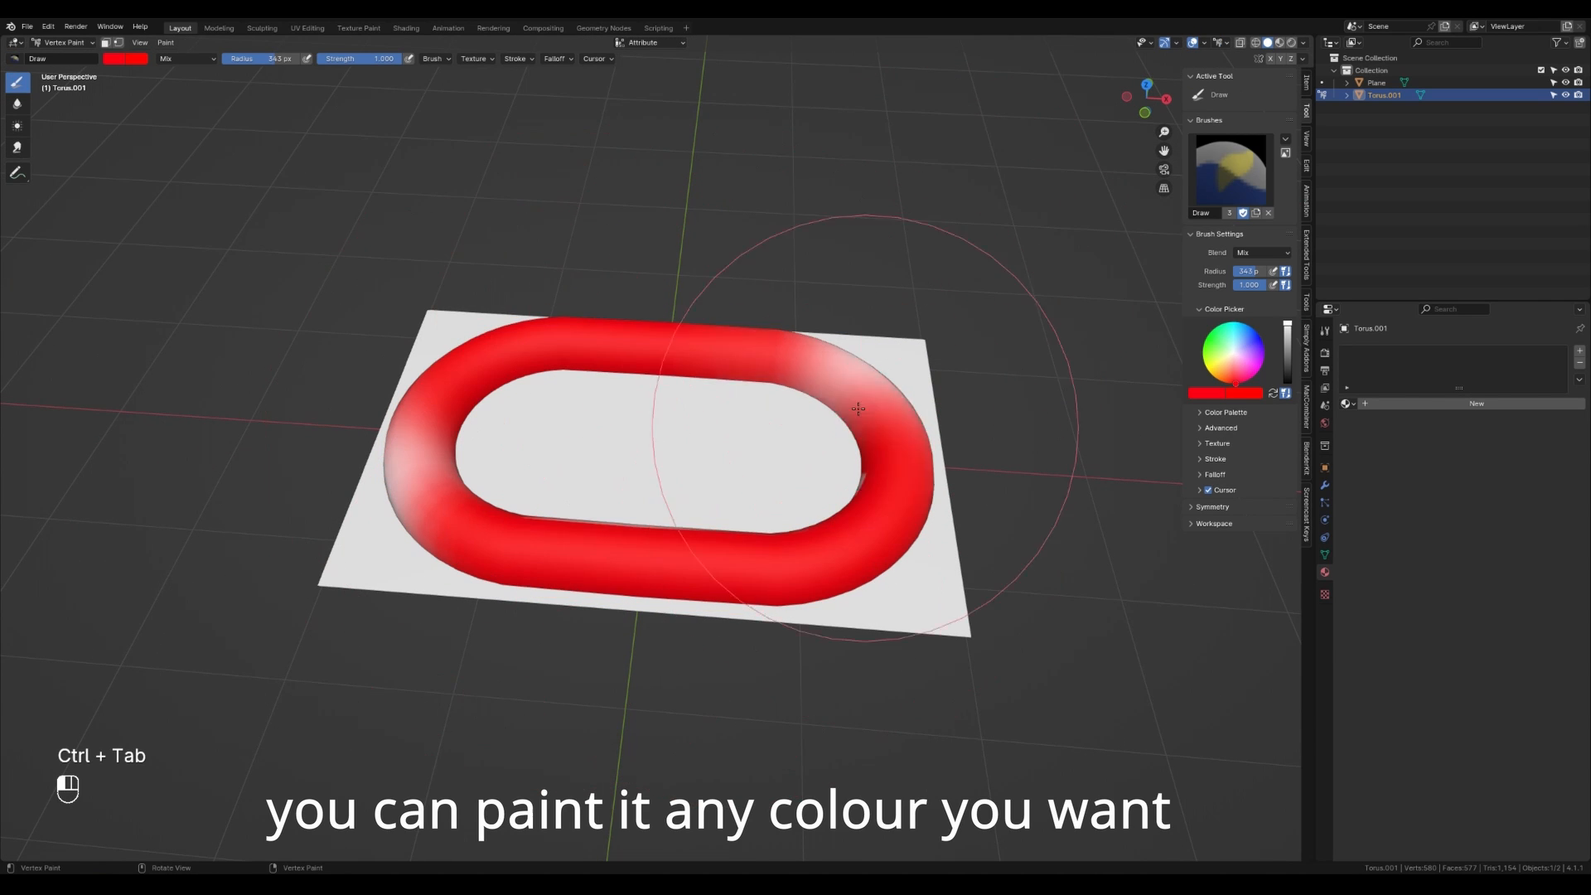
pyautogui.hotkey('ctrl', 'z')
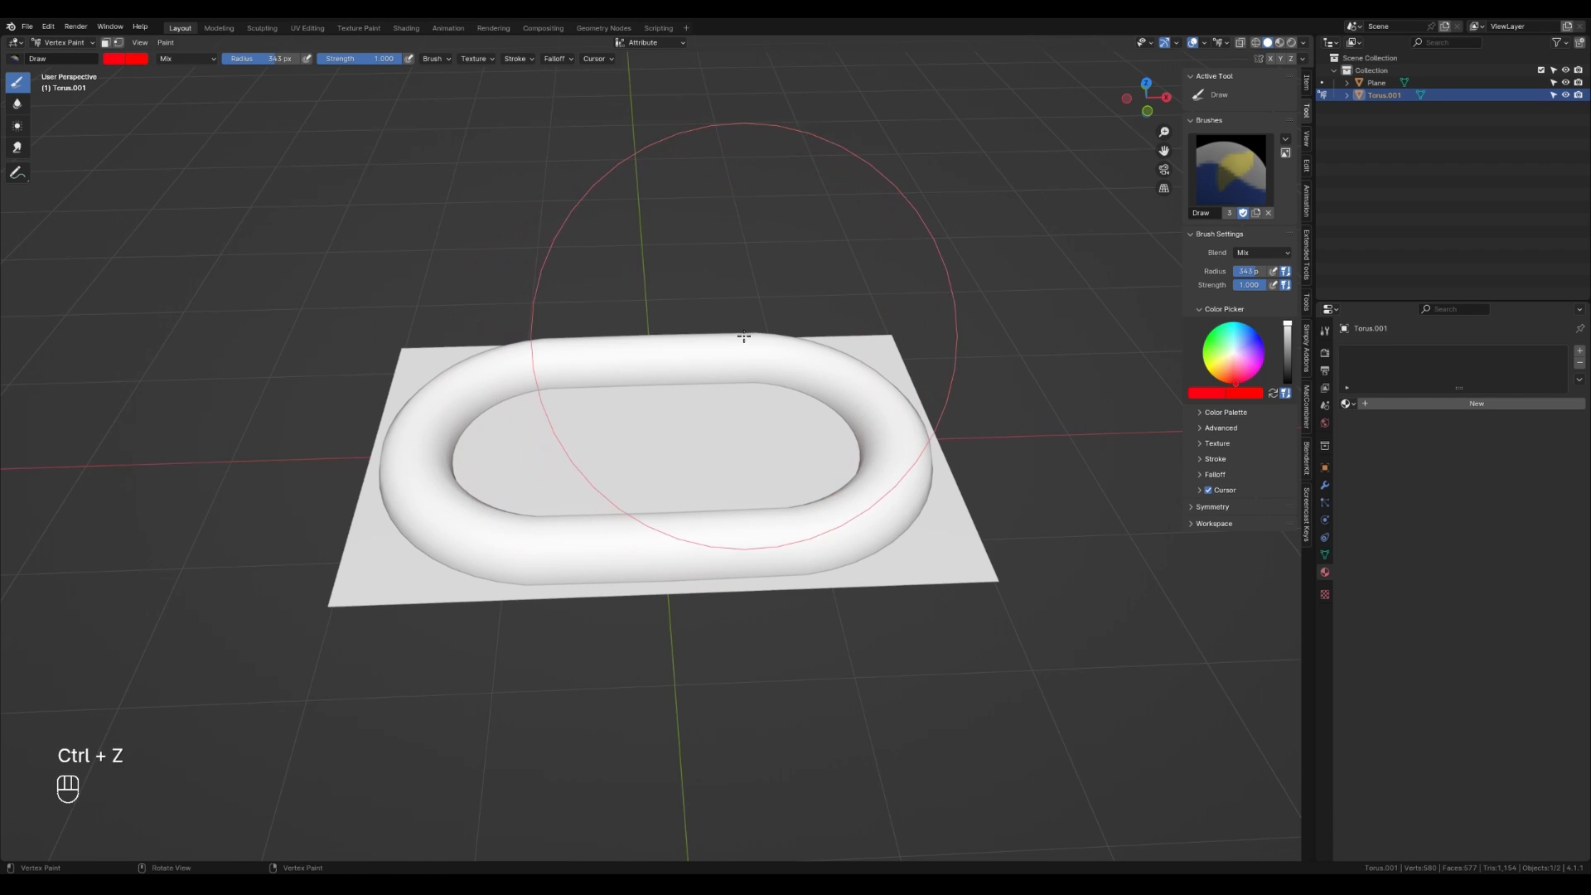
pyautogui.hotkey('ctrl', 'Tab')
pyautogui.click(638, 334)
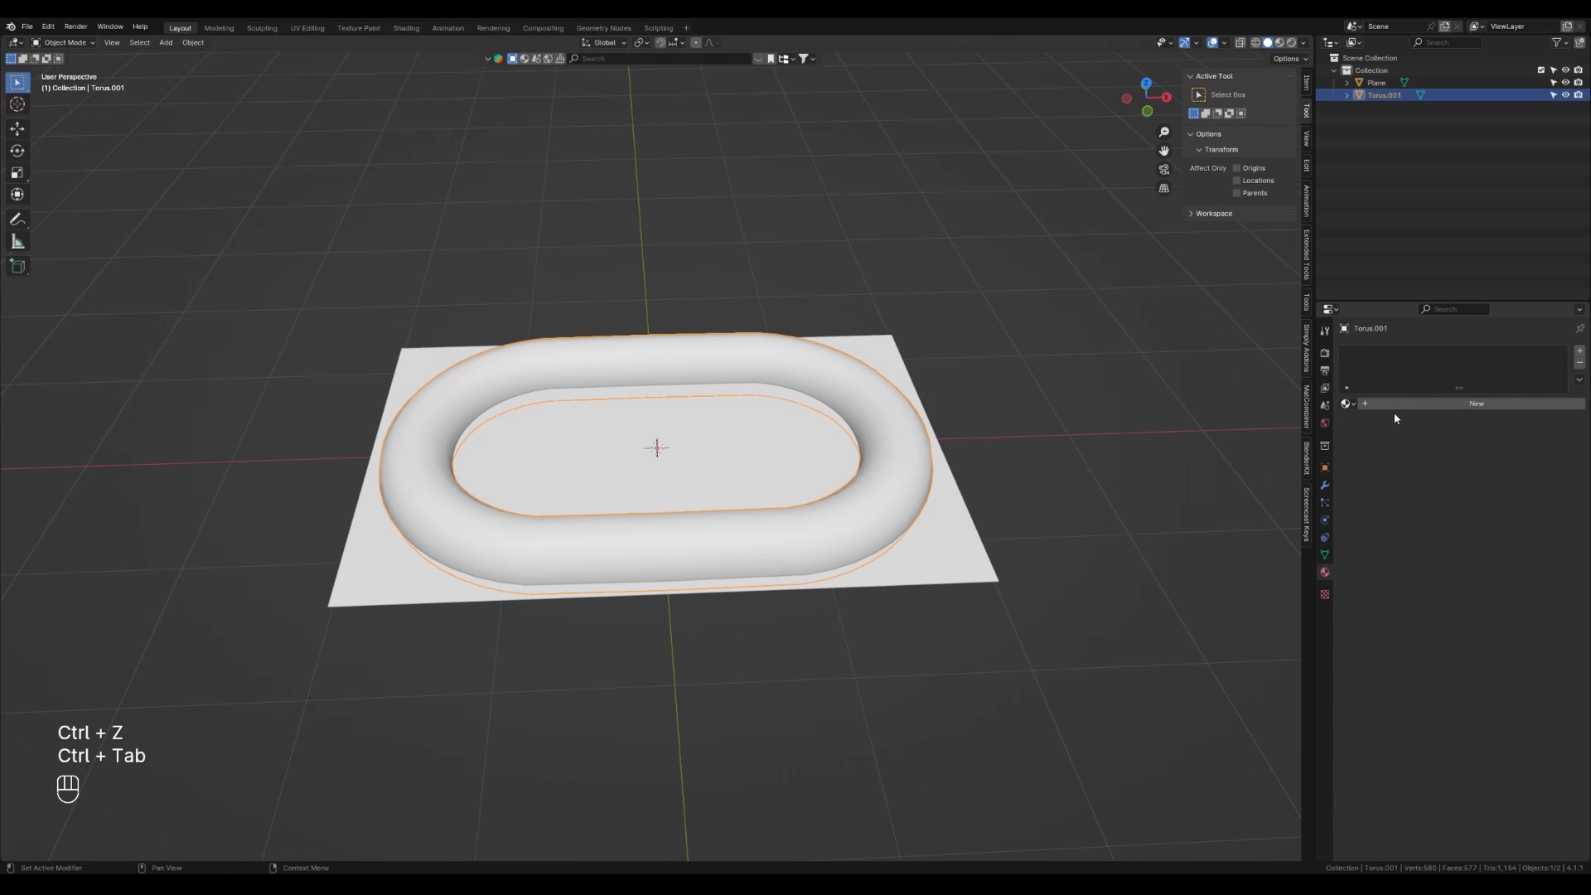
# Create a material named ID for the chain link and give it a saturated red base color.
pyautogui.click(1436, 406)
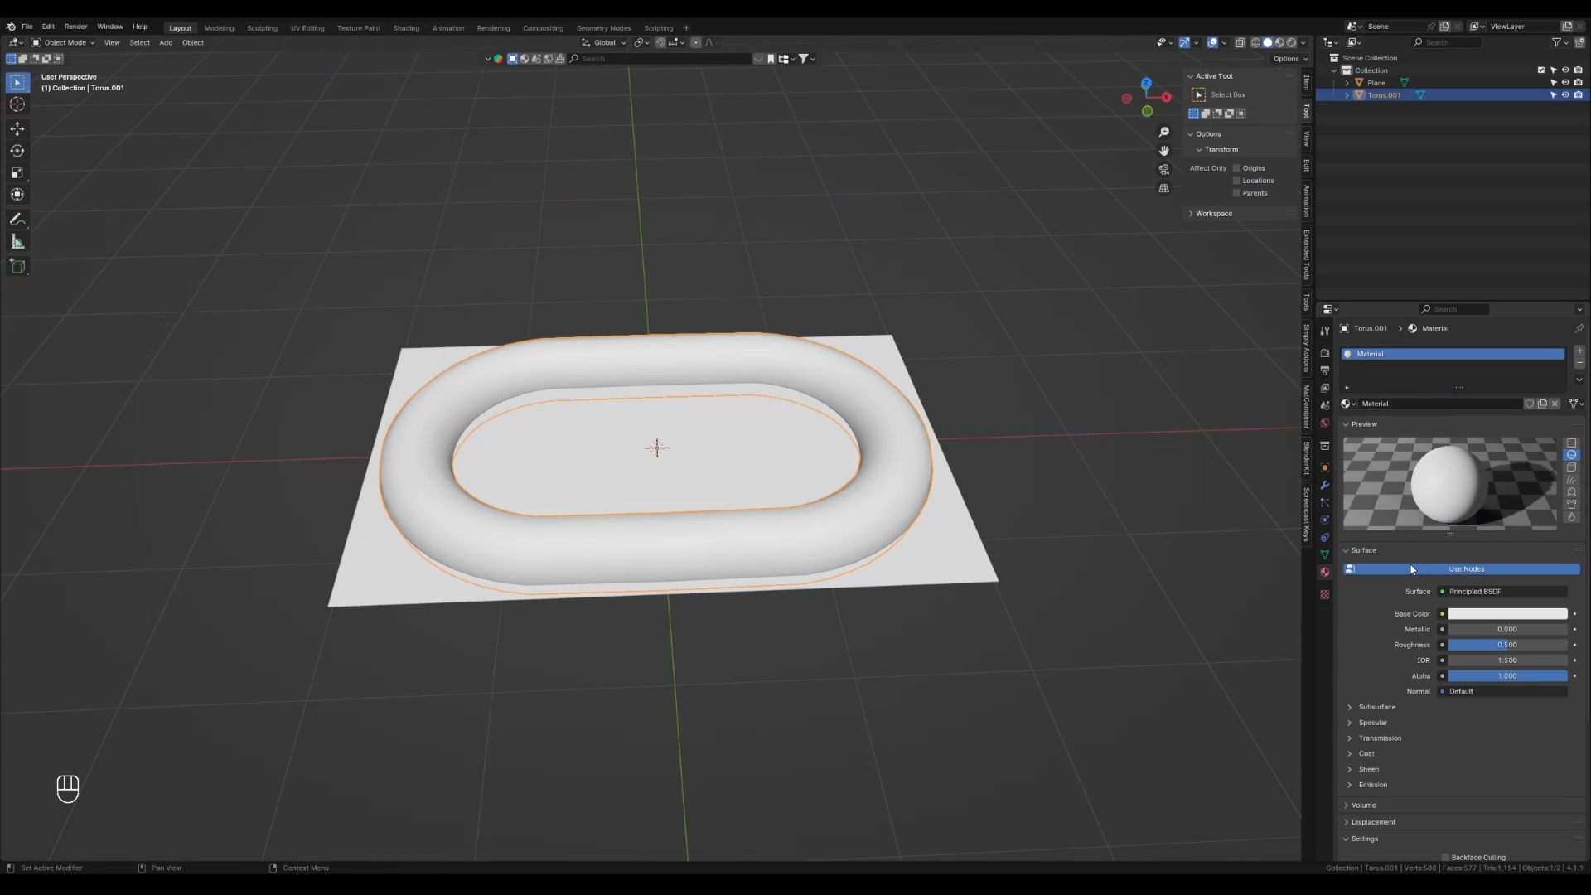
pyautogui.doubleClick(1398, 402)
pyautogui.write('ID')
pyautogui.press('Return')
pyautogui.click(1486, 613)
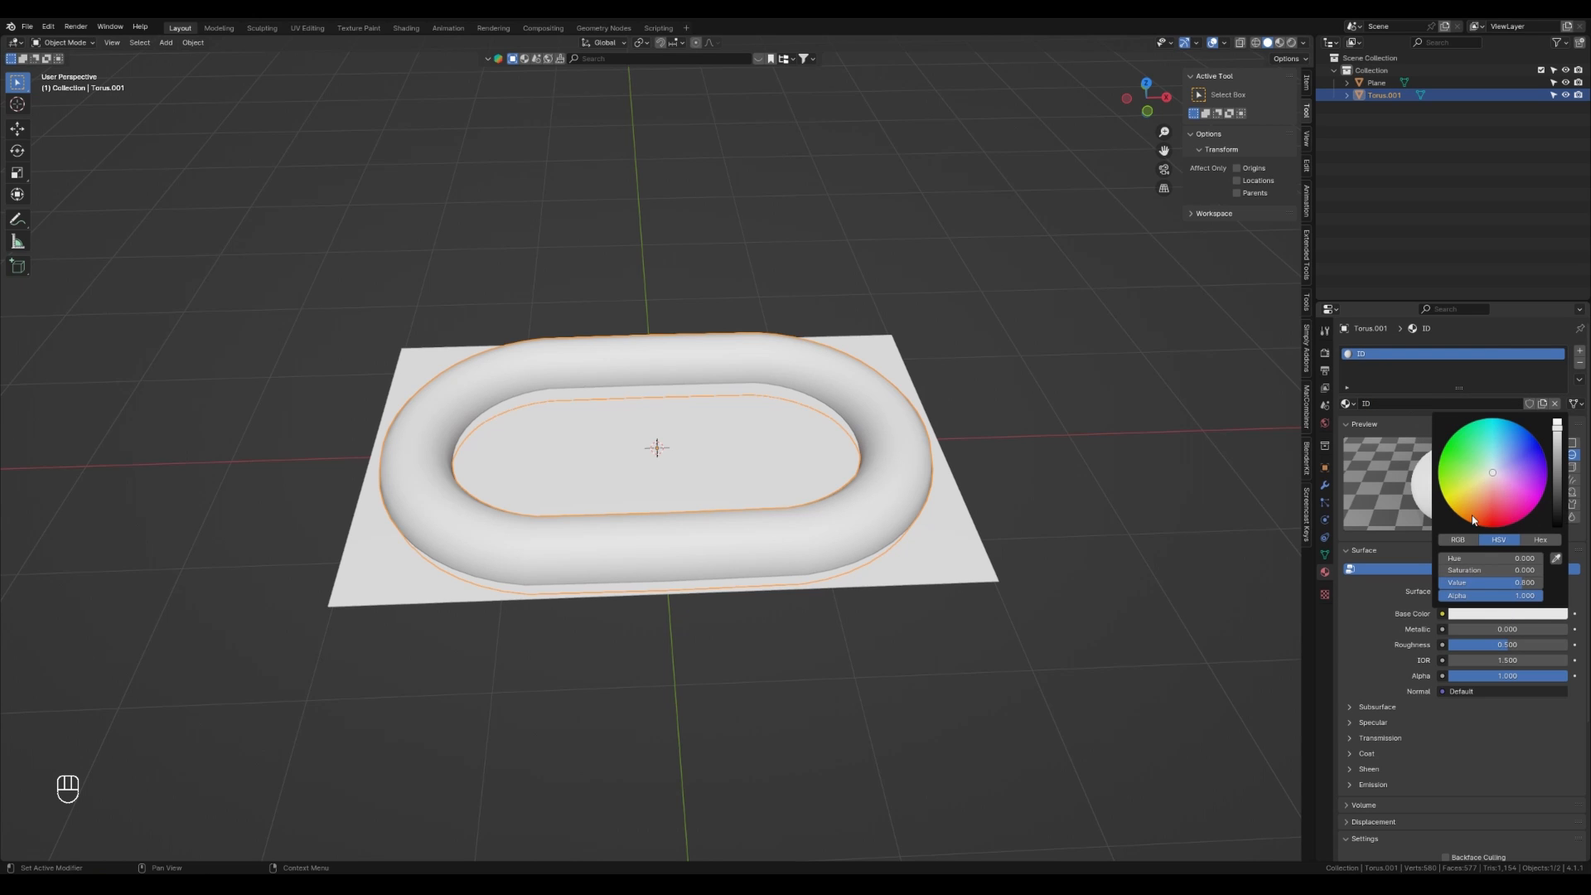
pyautogui.click(1496, 526)
pyautogui.click(1239, 273)
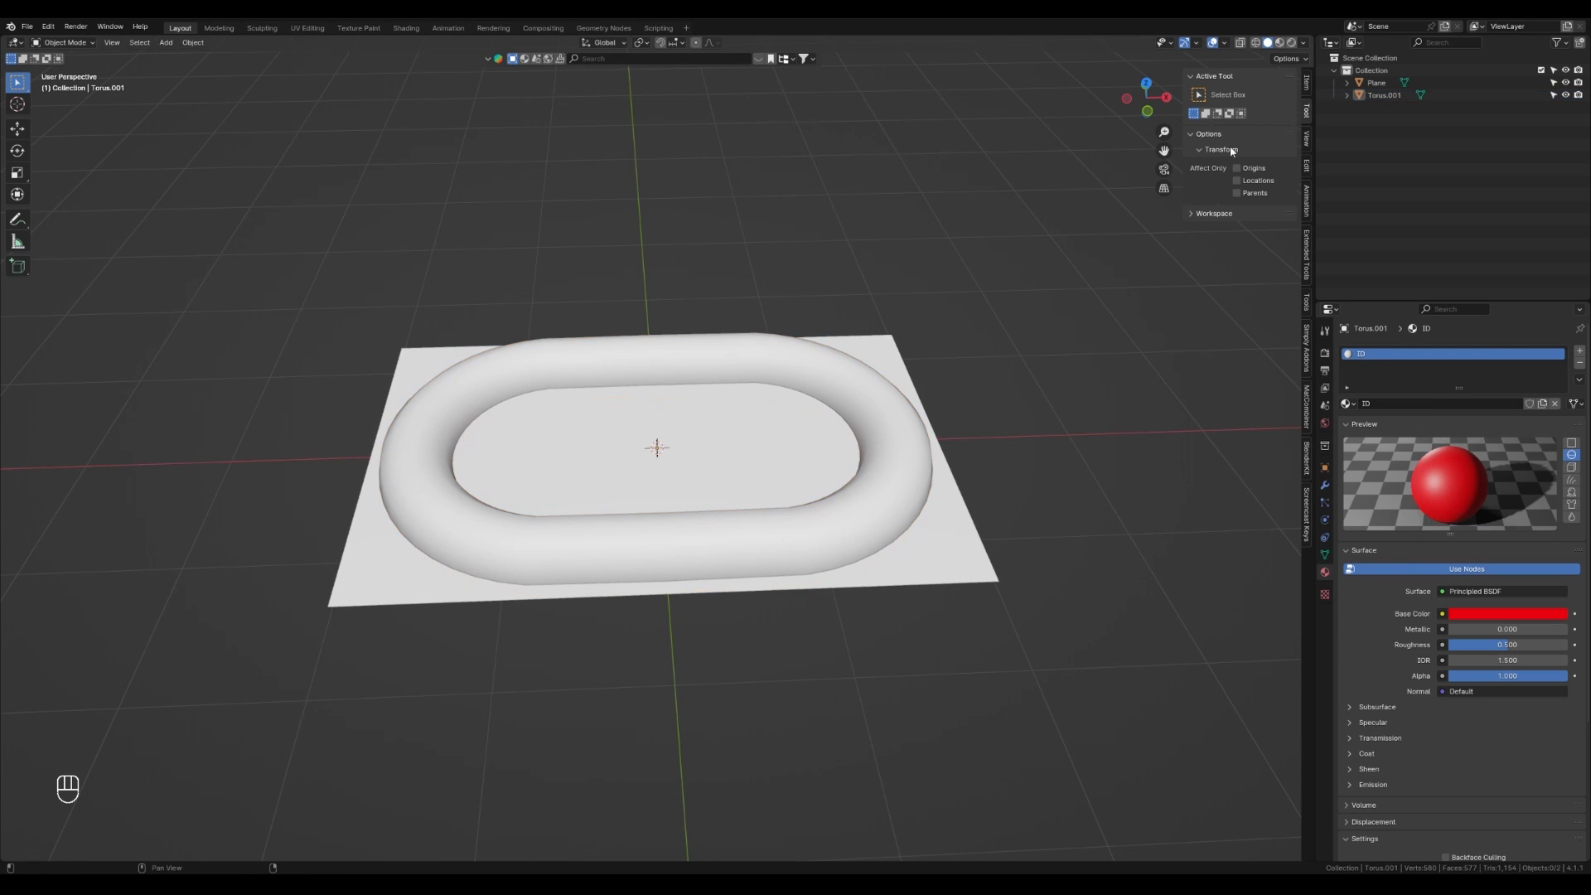
pyautogui.click(1278, 43)
pyautogui.click(1268, 43)
# Rename the torus object to chain.hp and the plane to chain.lp.
pyautogui.click(1385, 96)
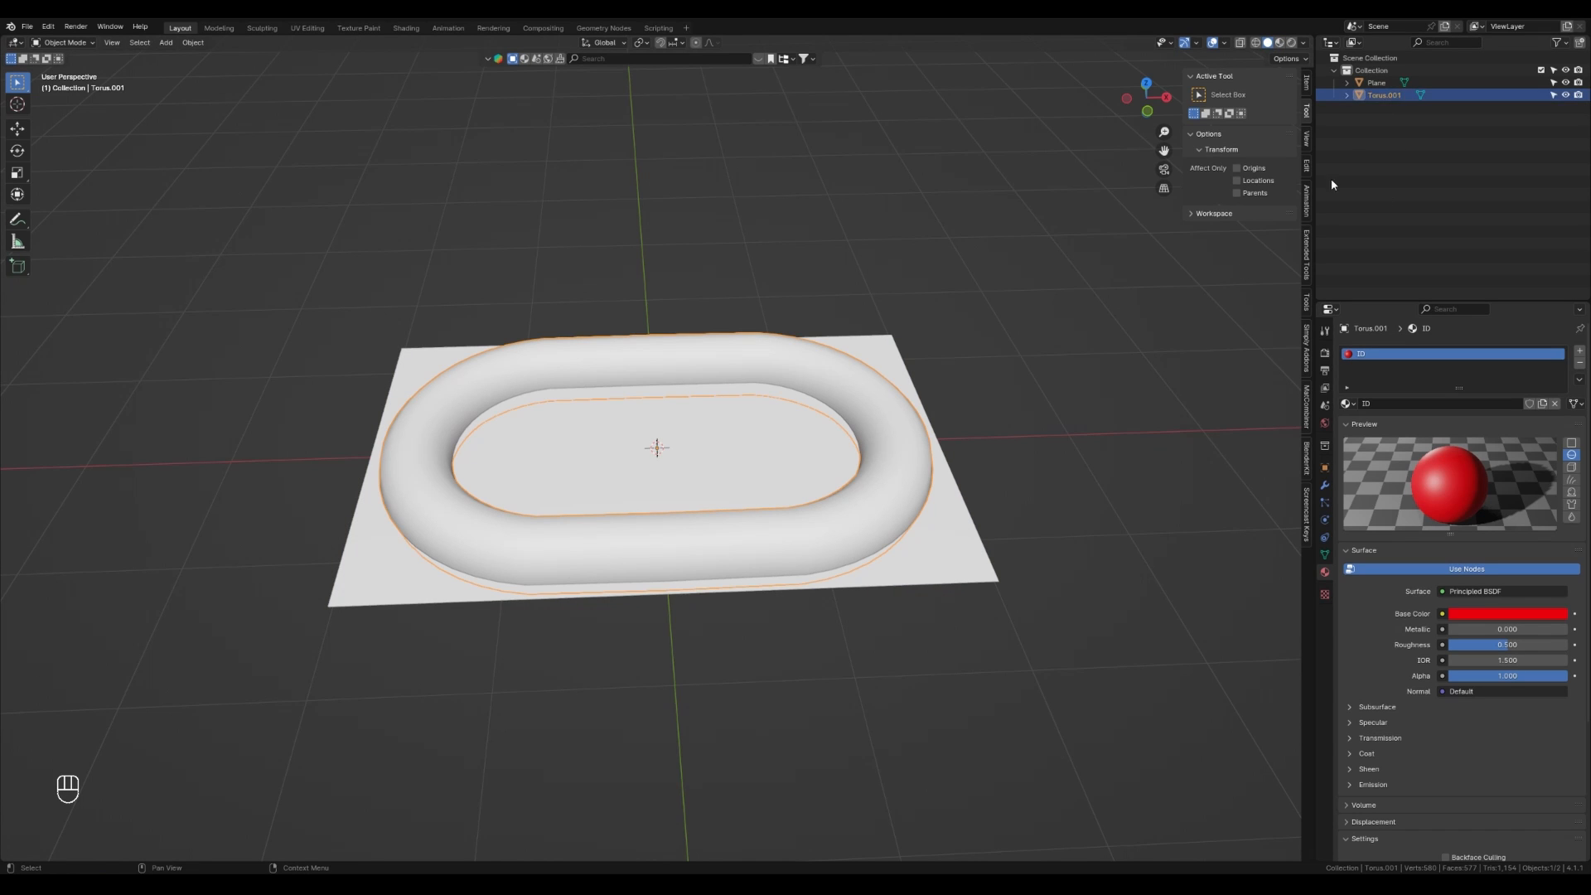
pyautogui.doubleClick(1386, 96)
pyautogui.write('chain')
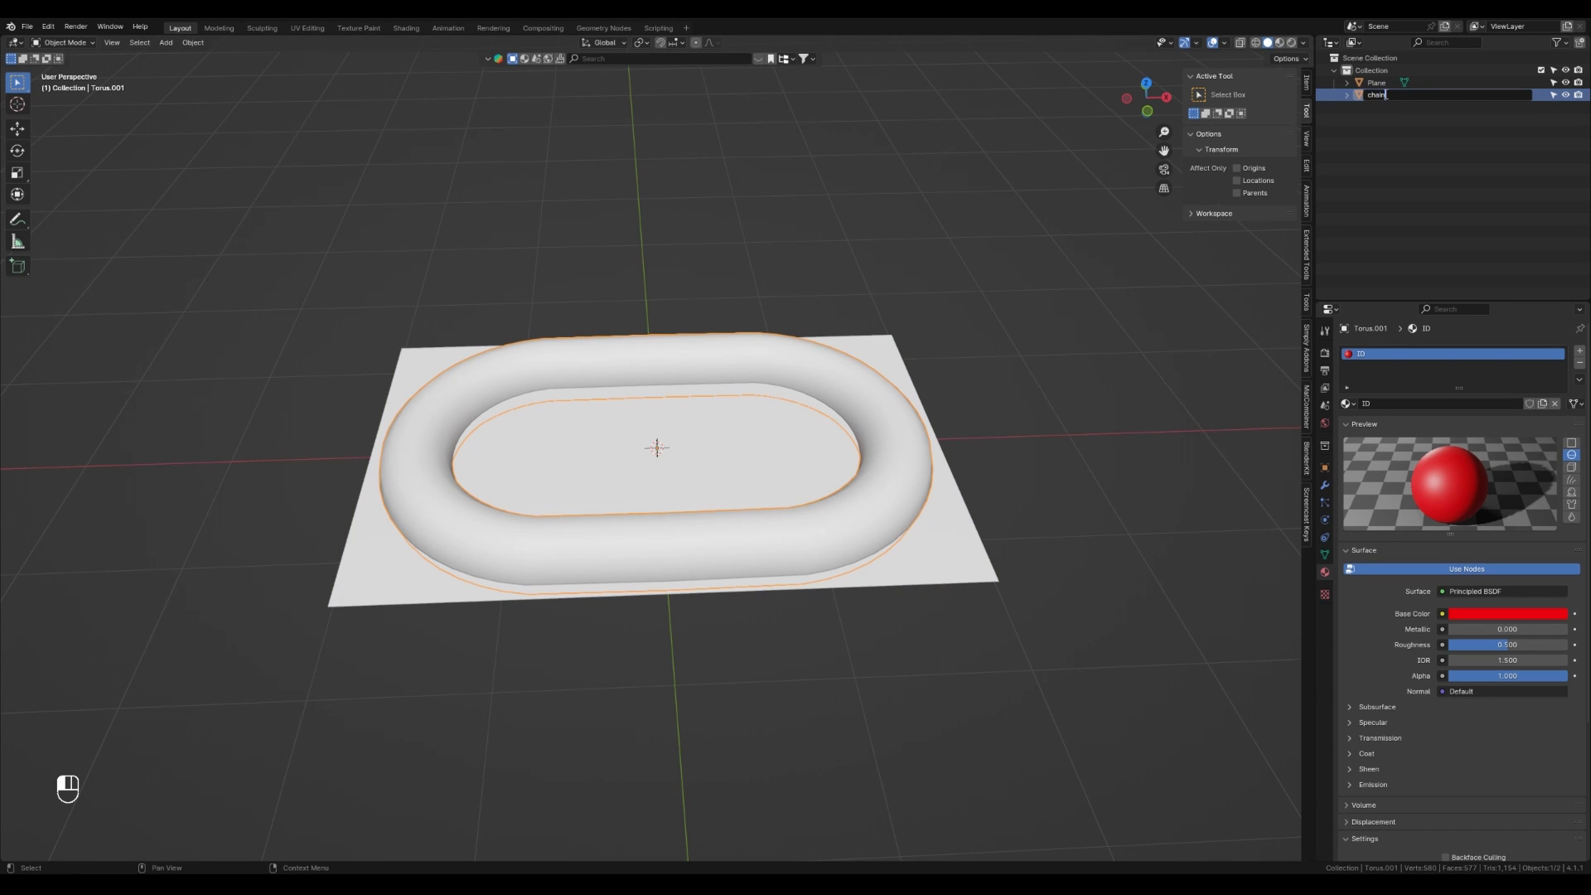
pyautogui.write('.hp')
pyautogui.press('Return')
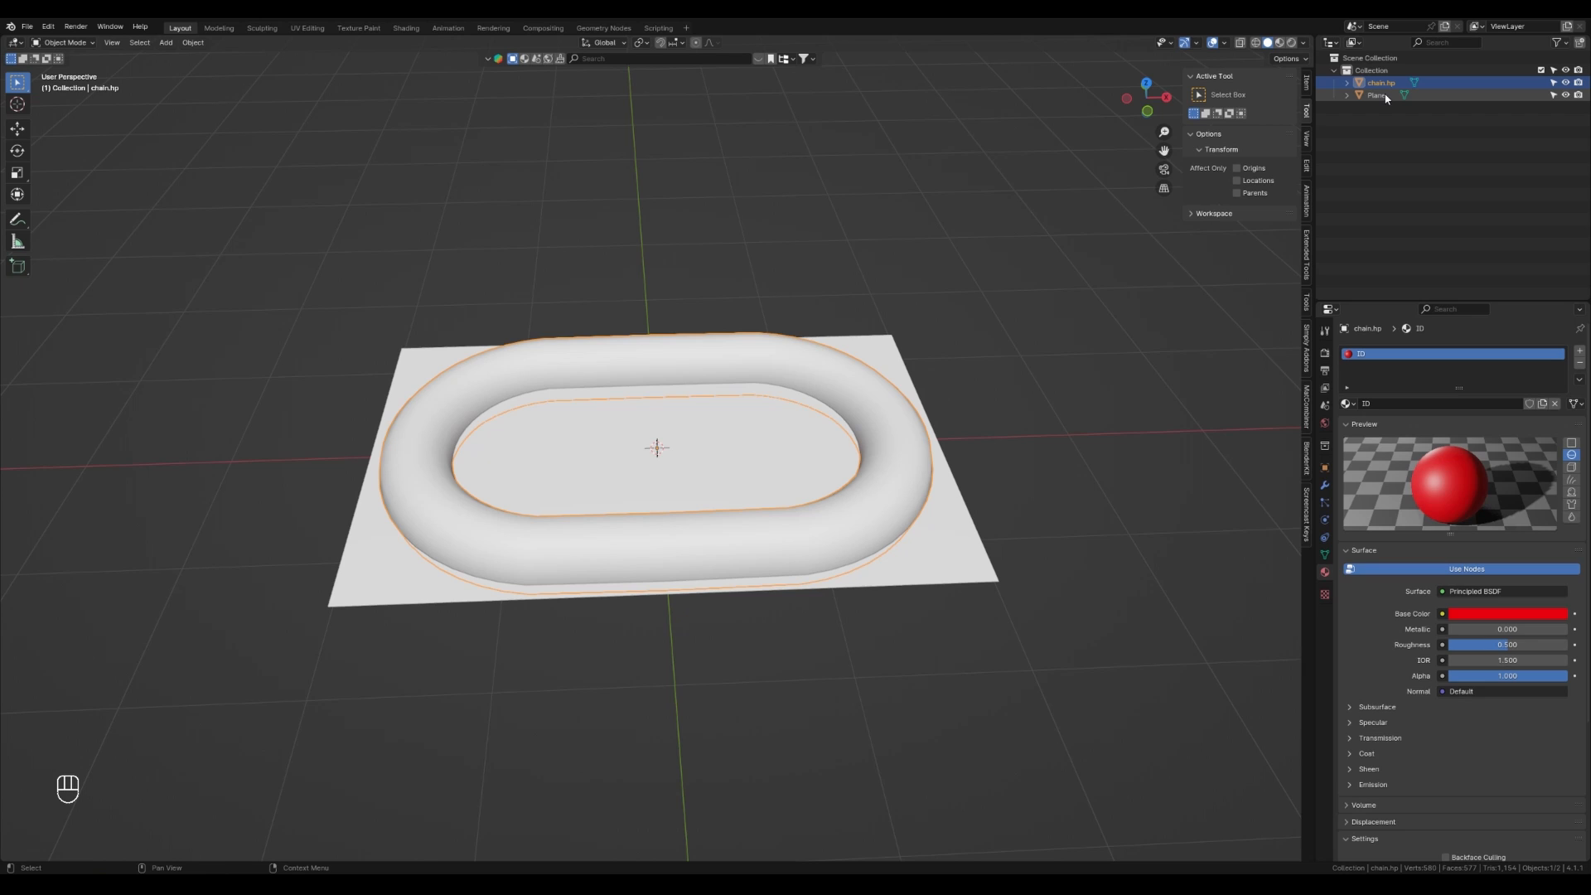
pyautogui.doubleClick(1380, 95)
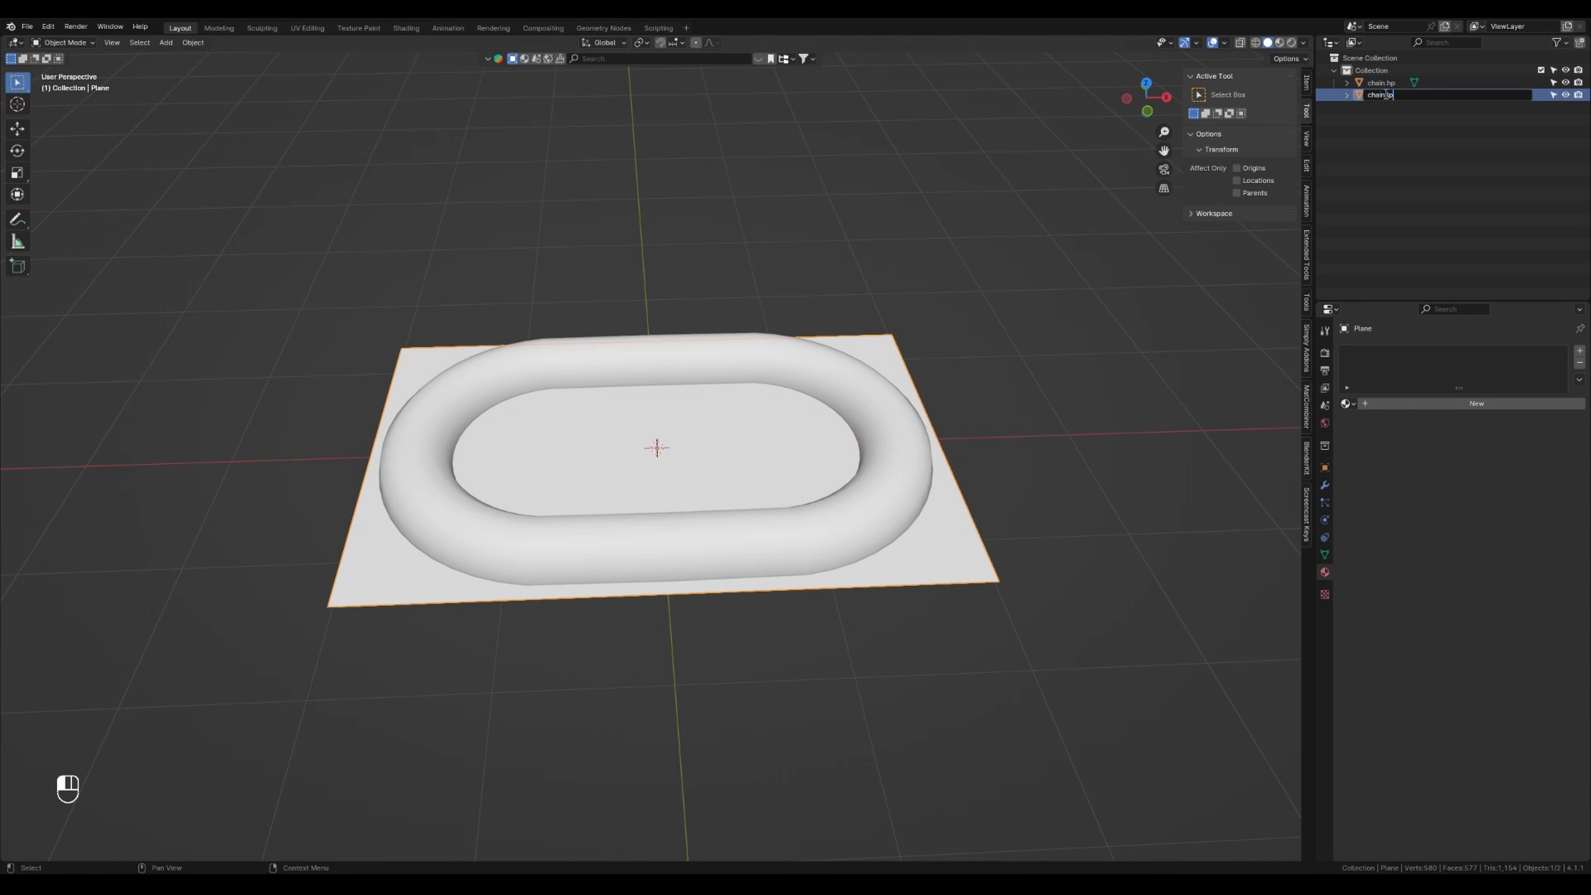
pyautogui.press('Return')
# Export only the chain link as FBX, overwriting chain-high.fbx in the chain tutorial folder.
pyautogui.click(853, 365)
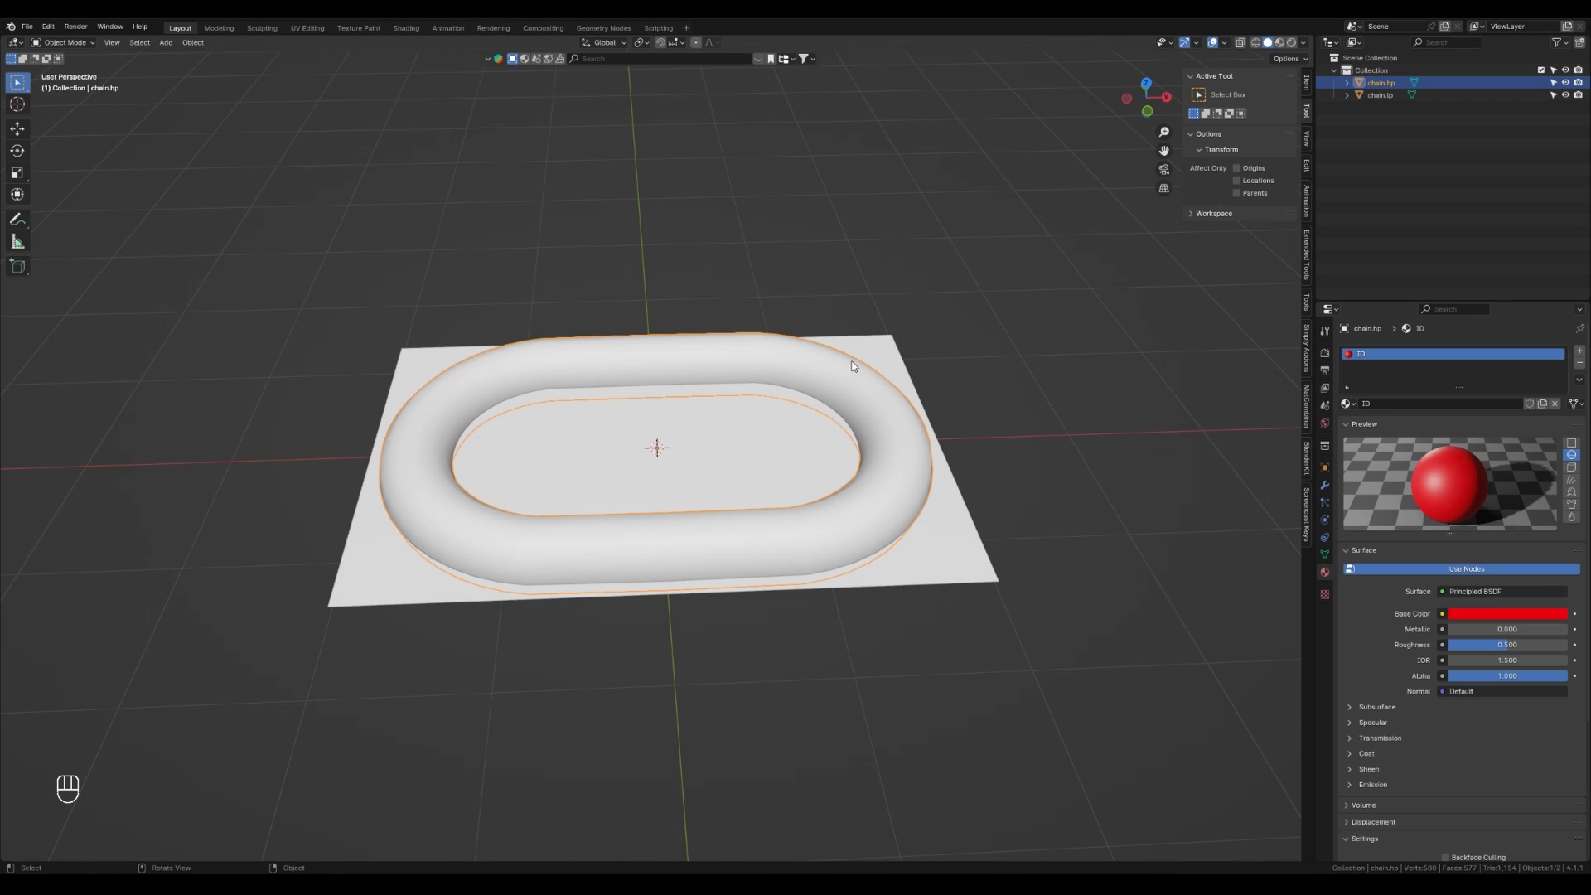
pyautogui.press('q')
pyautogui.click(808, 359)
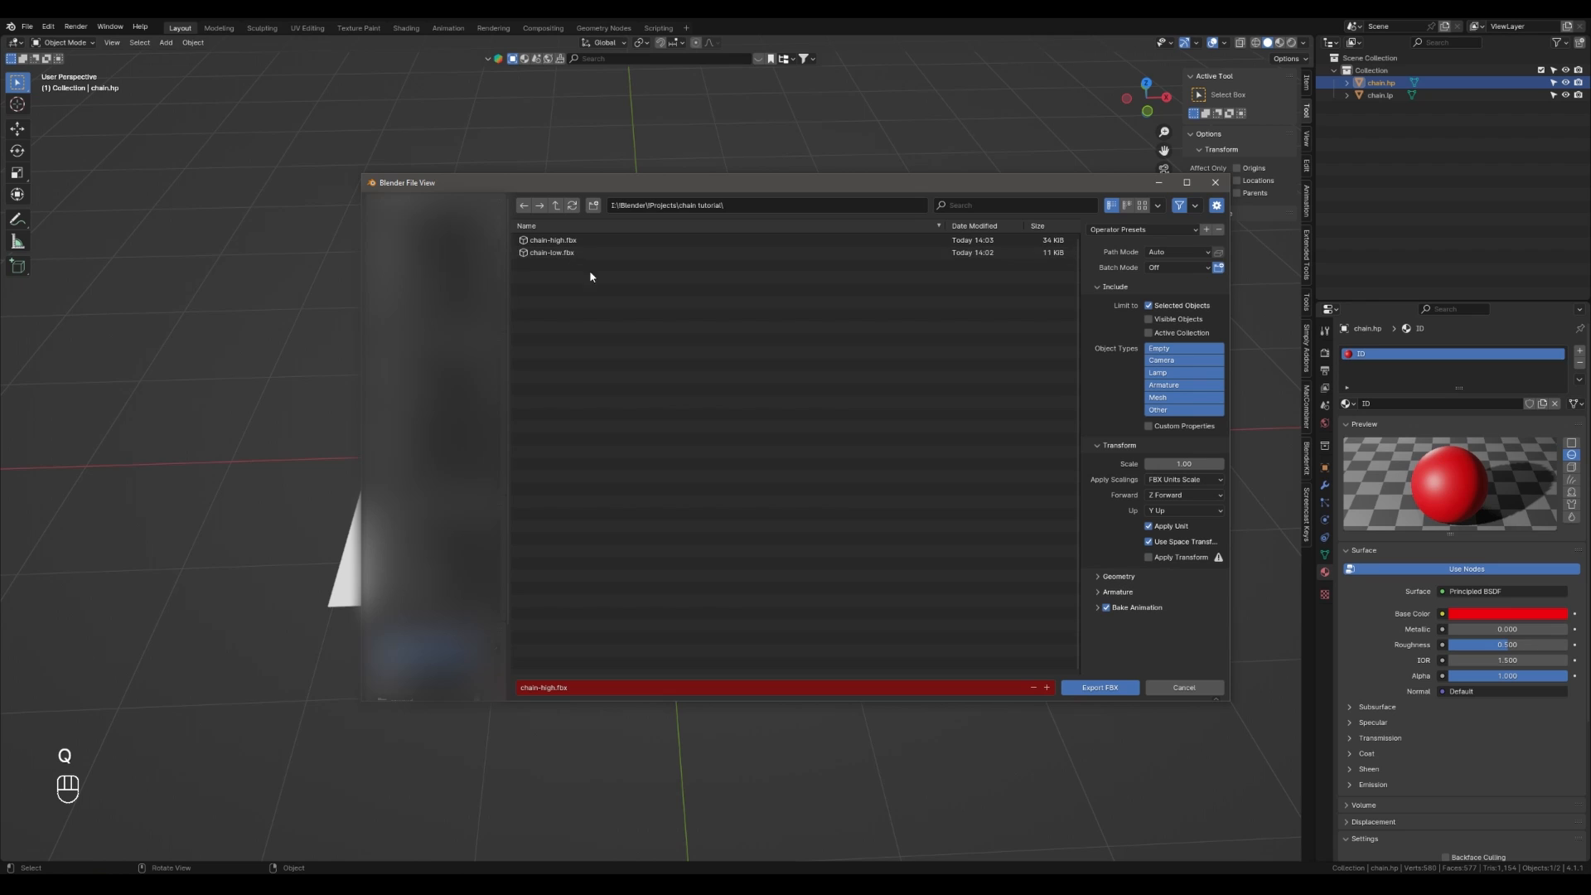
pyautogui.click(560, 241)
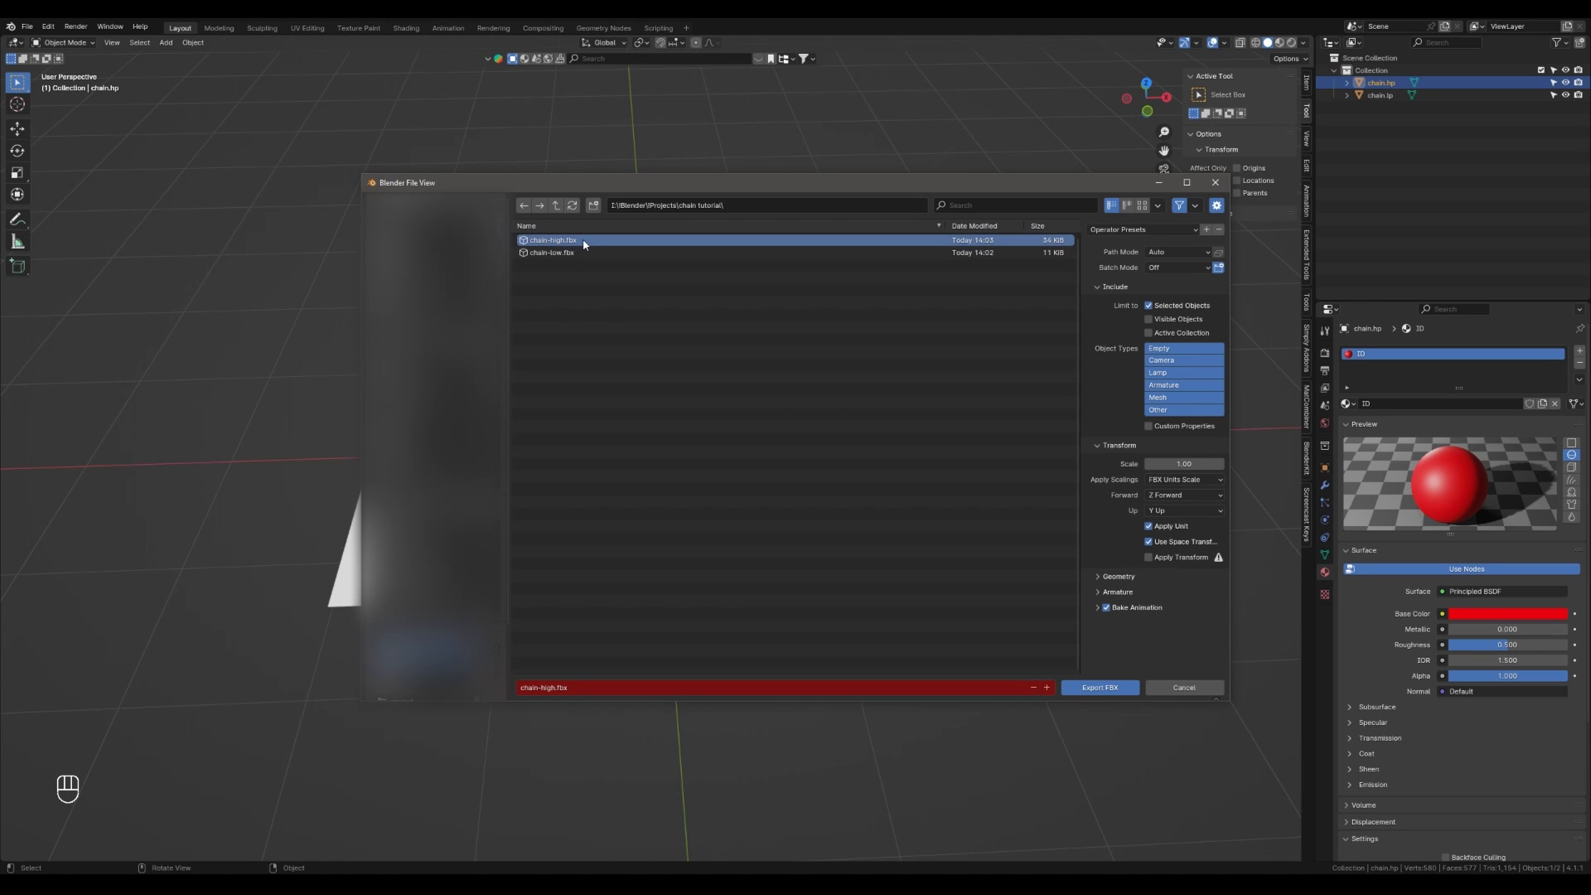
pyautogui.doubleClick(579, 240)
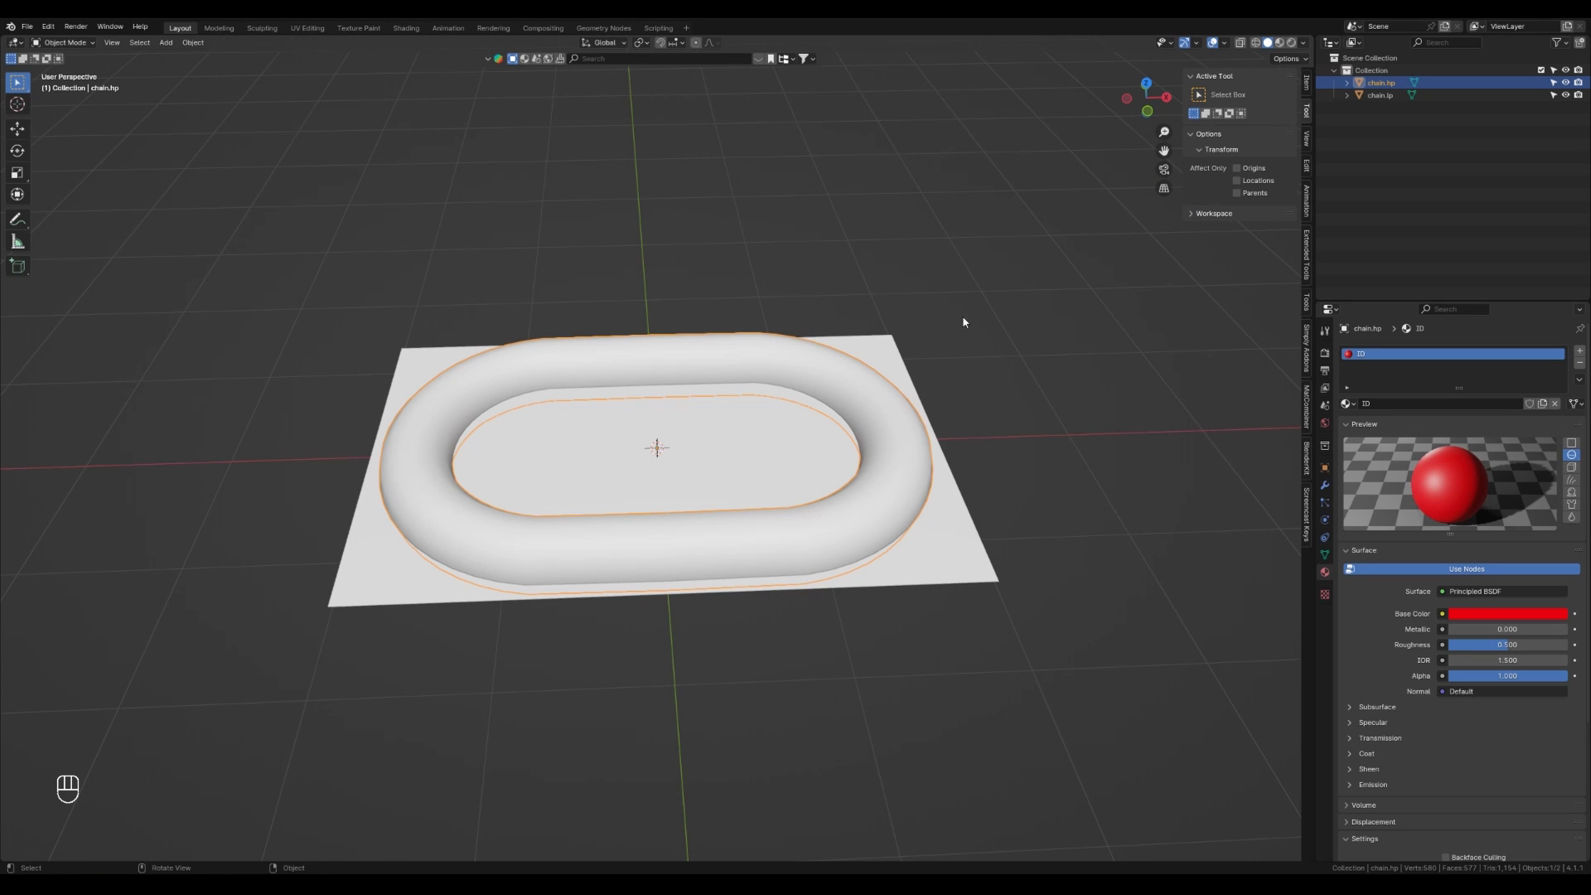
# Export only the plane as FBX, overwriting chain-low.fbx in the chain tutorial folder.
pyautogui.click(870, 346)
pyautogui.press('q')
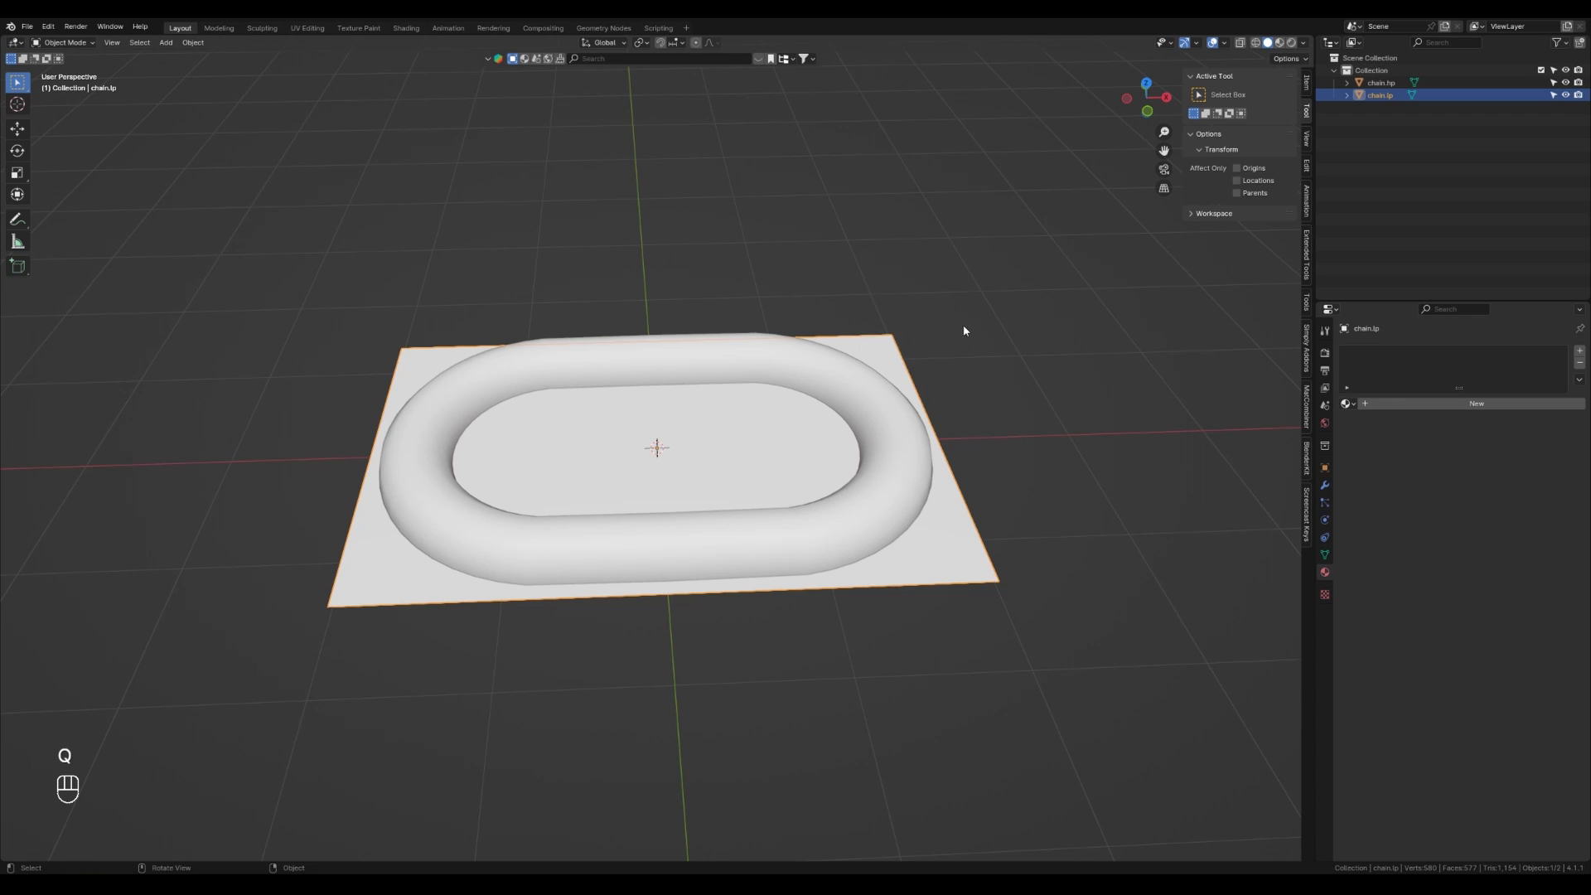
pyautogui.press('q')
pyautogui.click(893, 339)
pyautogui.doubleClick(585, 253)
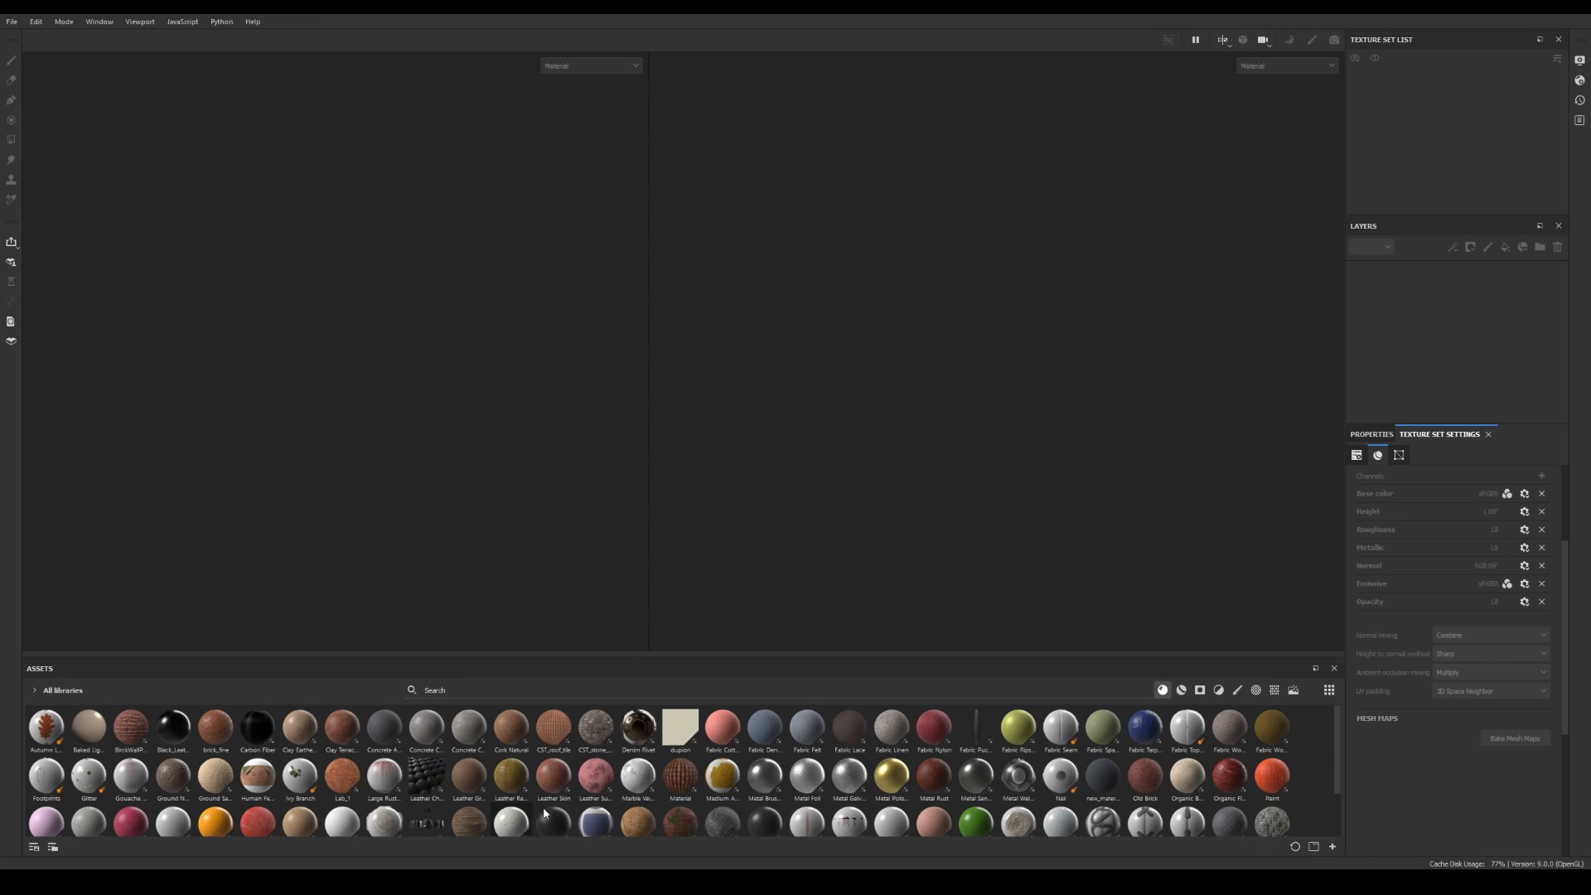
# In Substance 3D Painter, create a new project from chain-low.fbx with a document resolution of 4096.
pyautogui.click(11, 22)
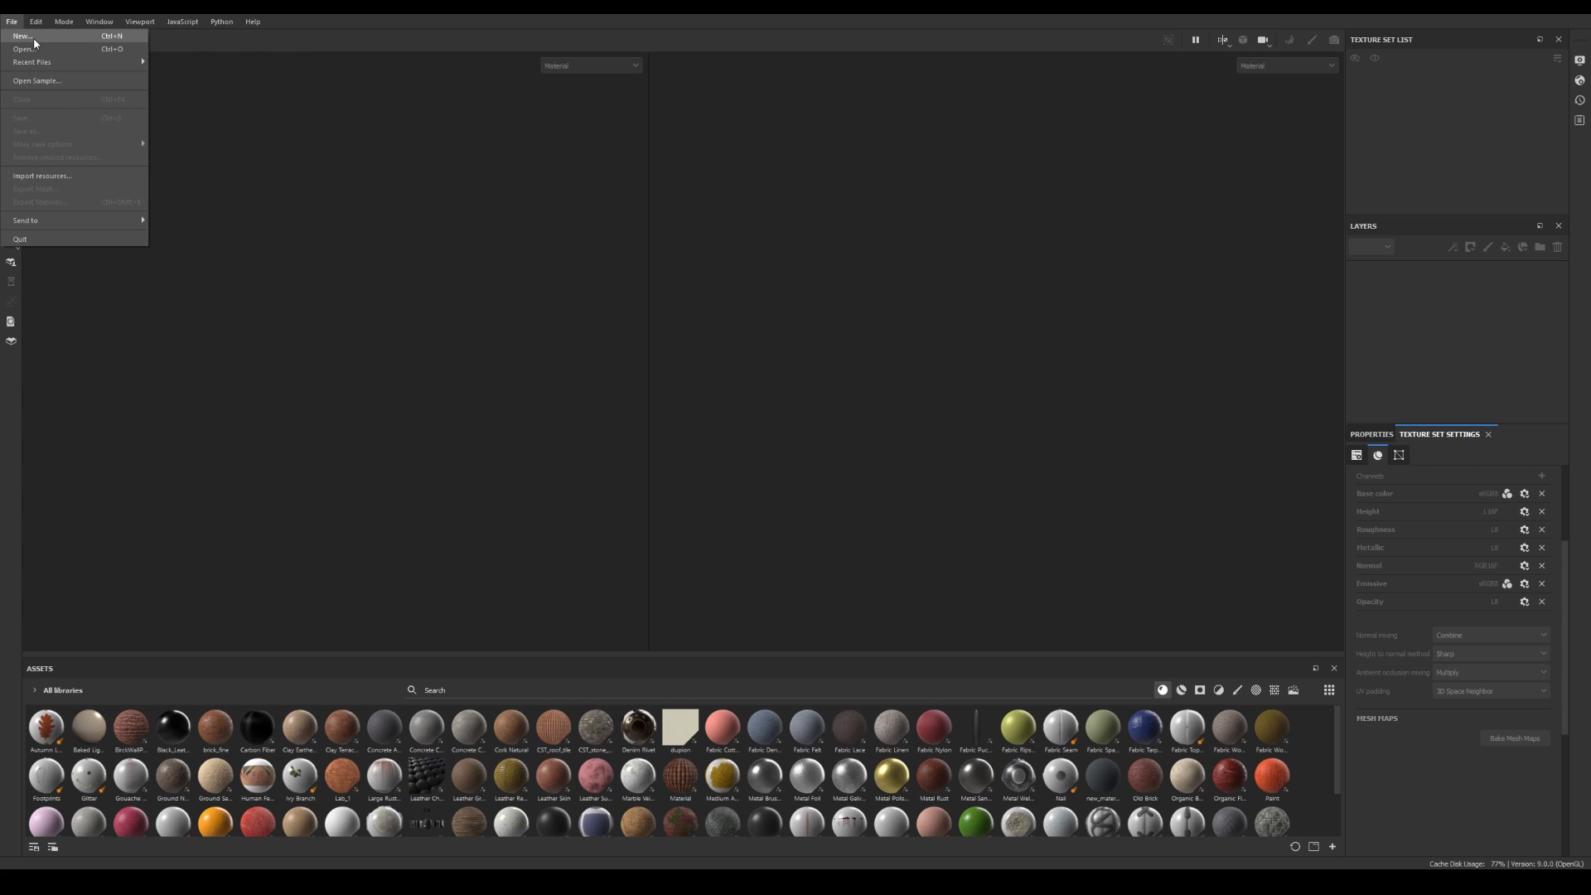
pyautogui.click(23, 37)
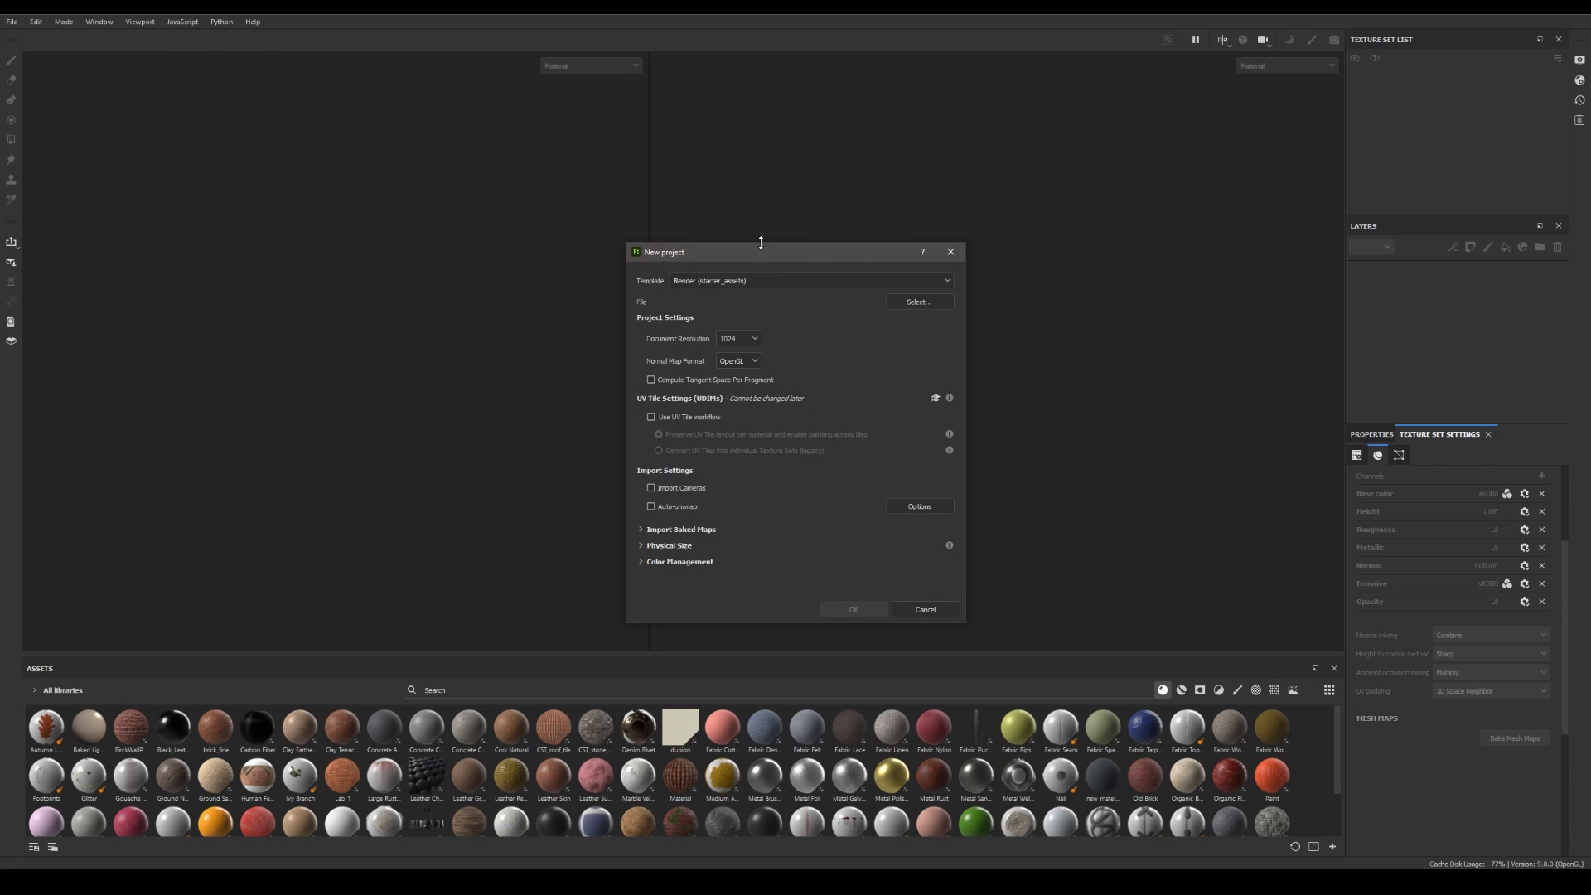
pyautogui.moveTo(760, 249); pyautogui.dragTo(370, 134)
pyautogui.click(528, 188)
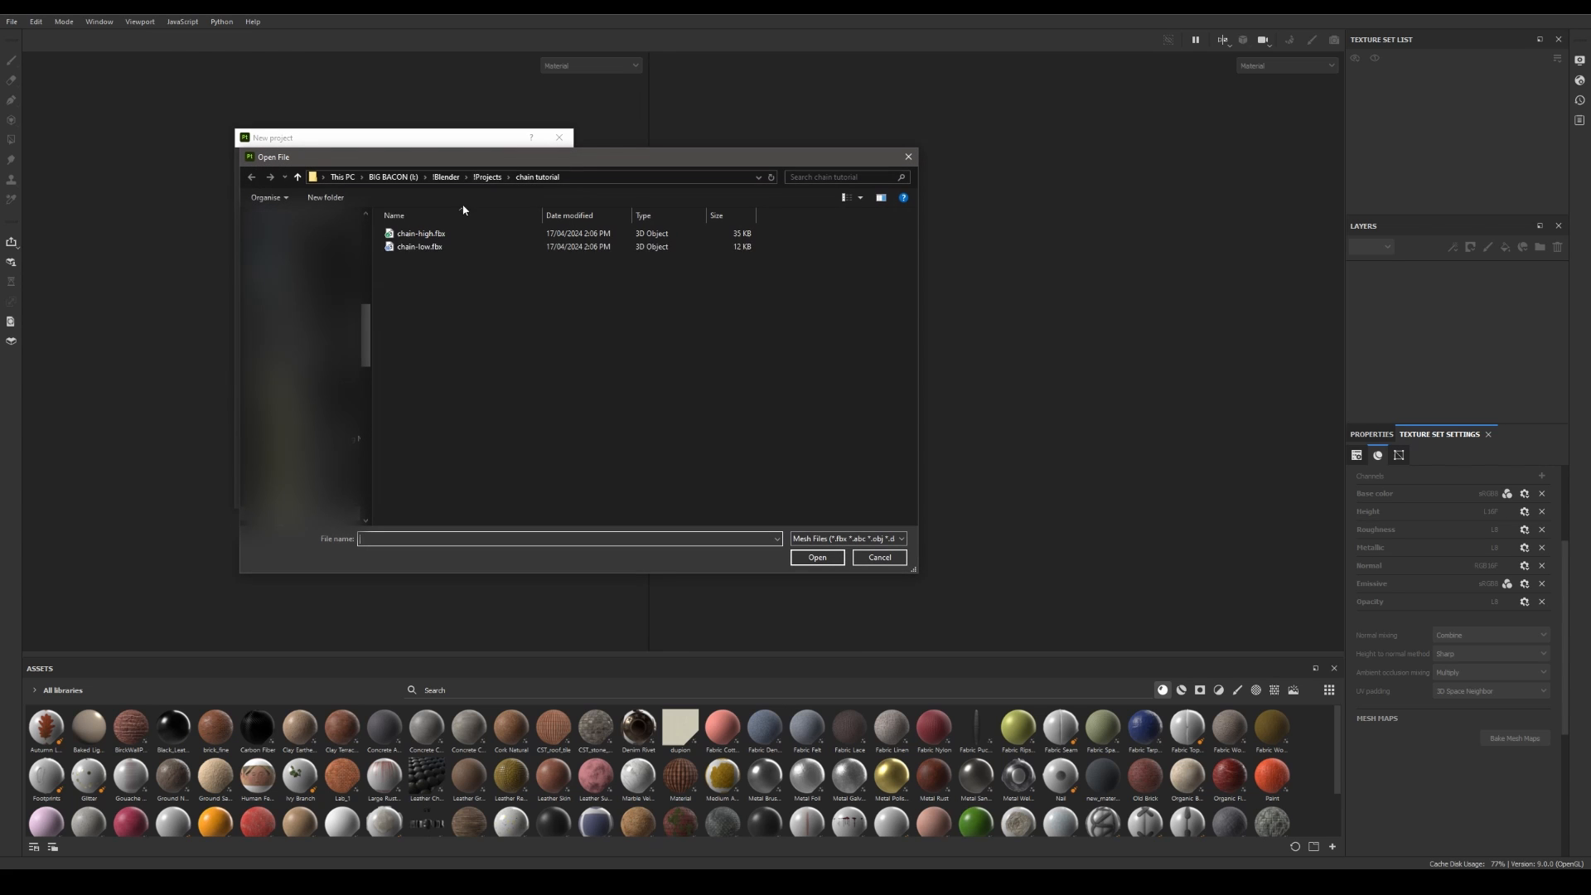
pyautogui.click(420, 247)
pyautogui.doubleClick(420, 247)
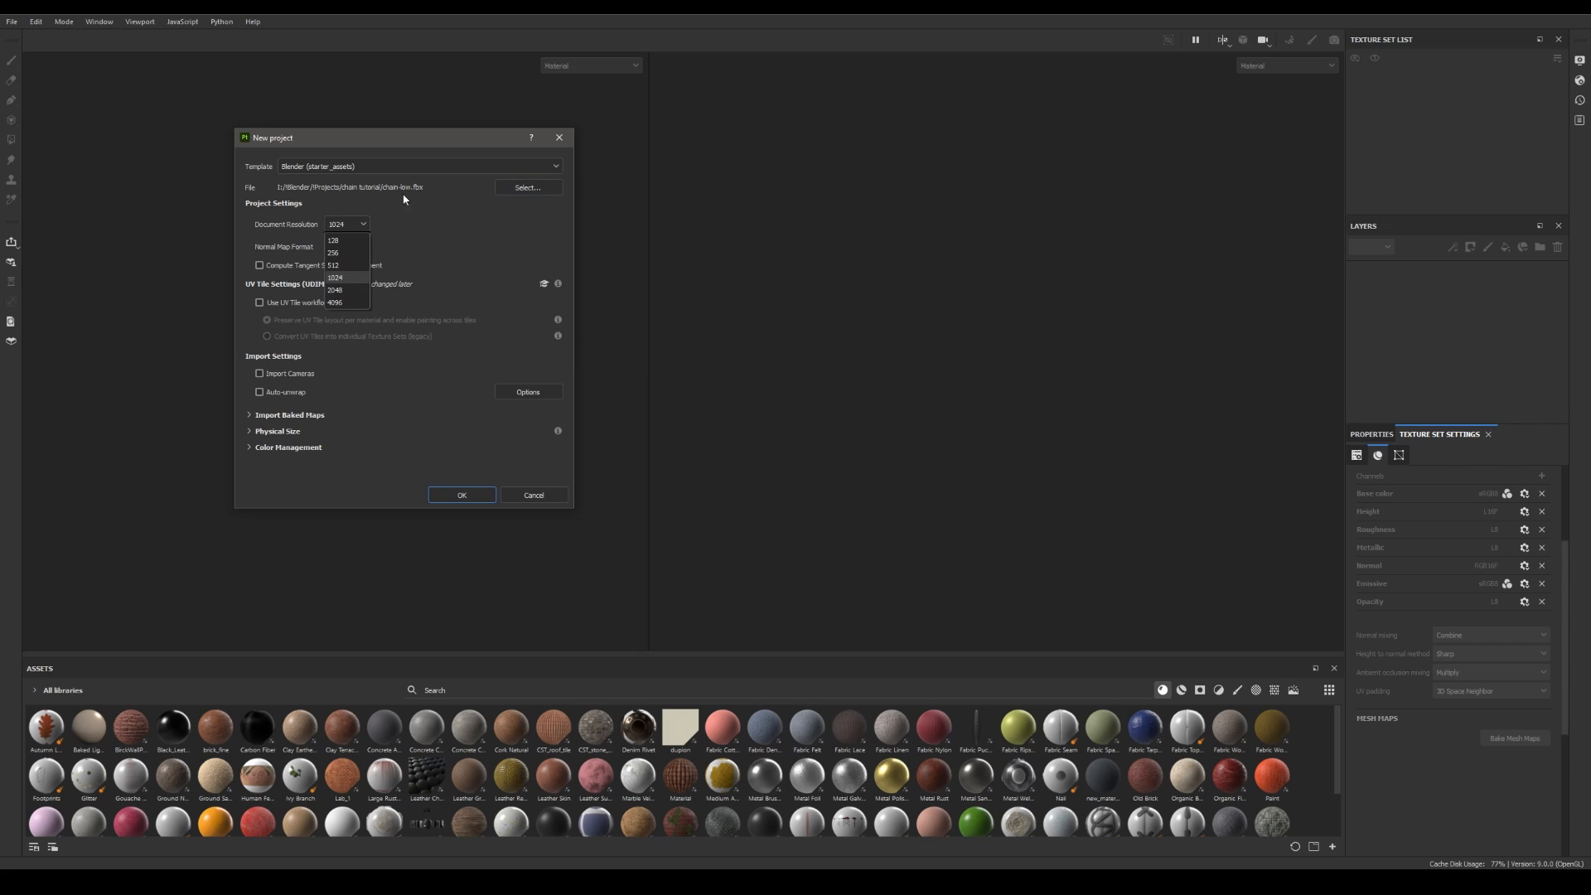
pyautogui.click(351, 302)
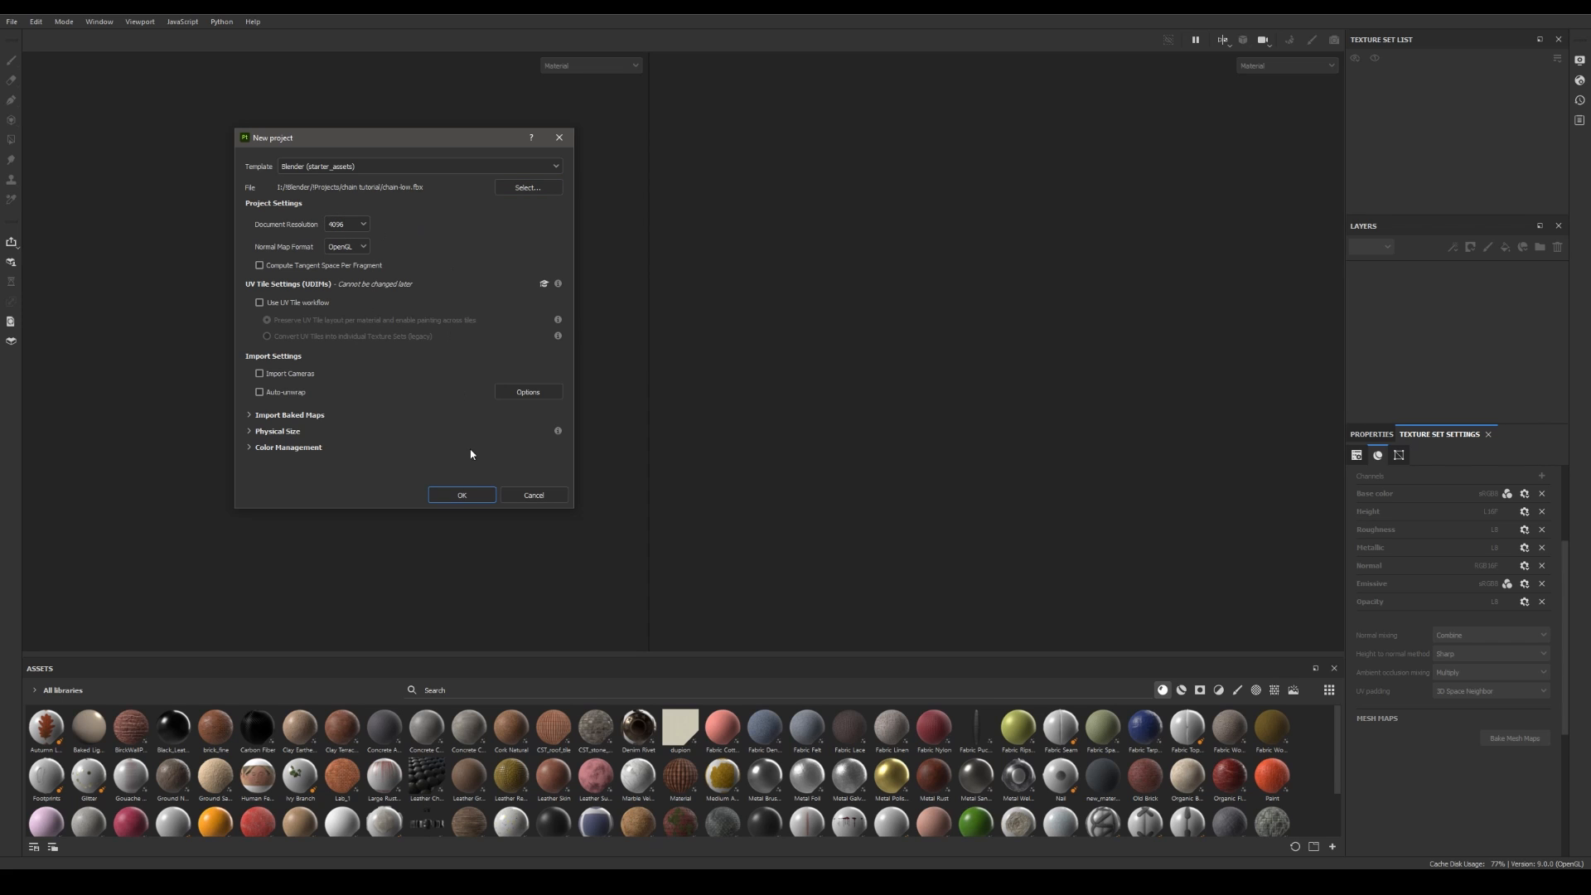
pyautogui.click(464, 497)
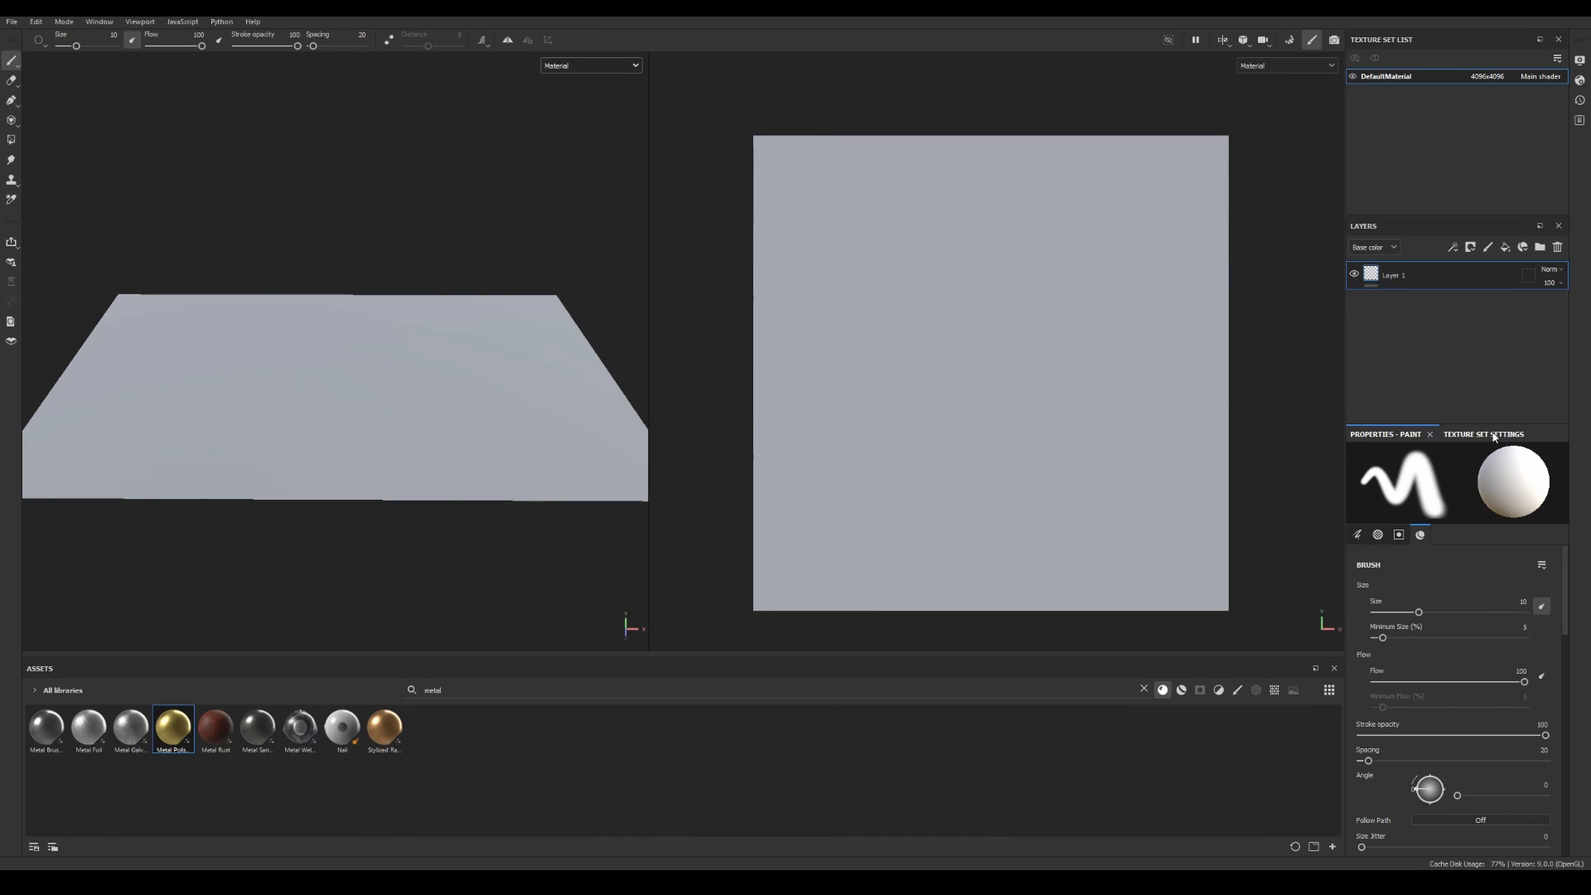
# Change the main shader to pbr-metal-rough-with-alpha-blending and close the shader settings.
pyautogui.click(1495, 436)
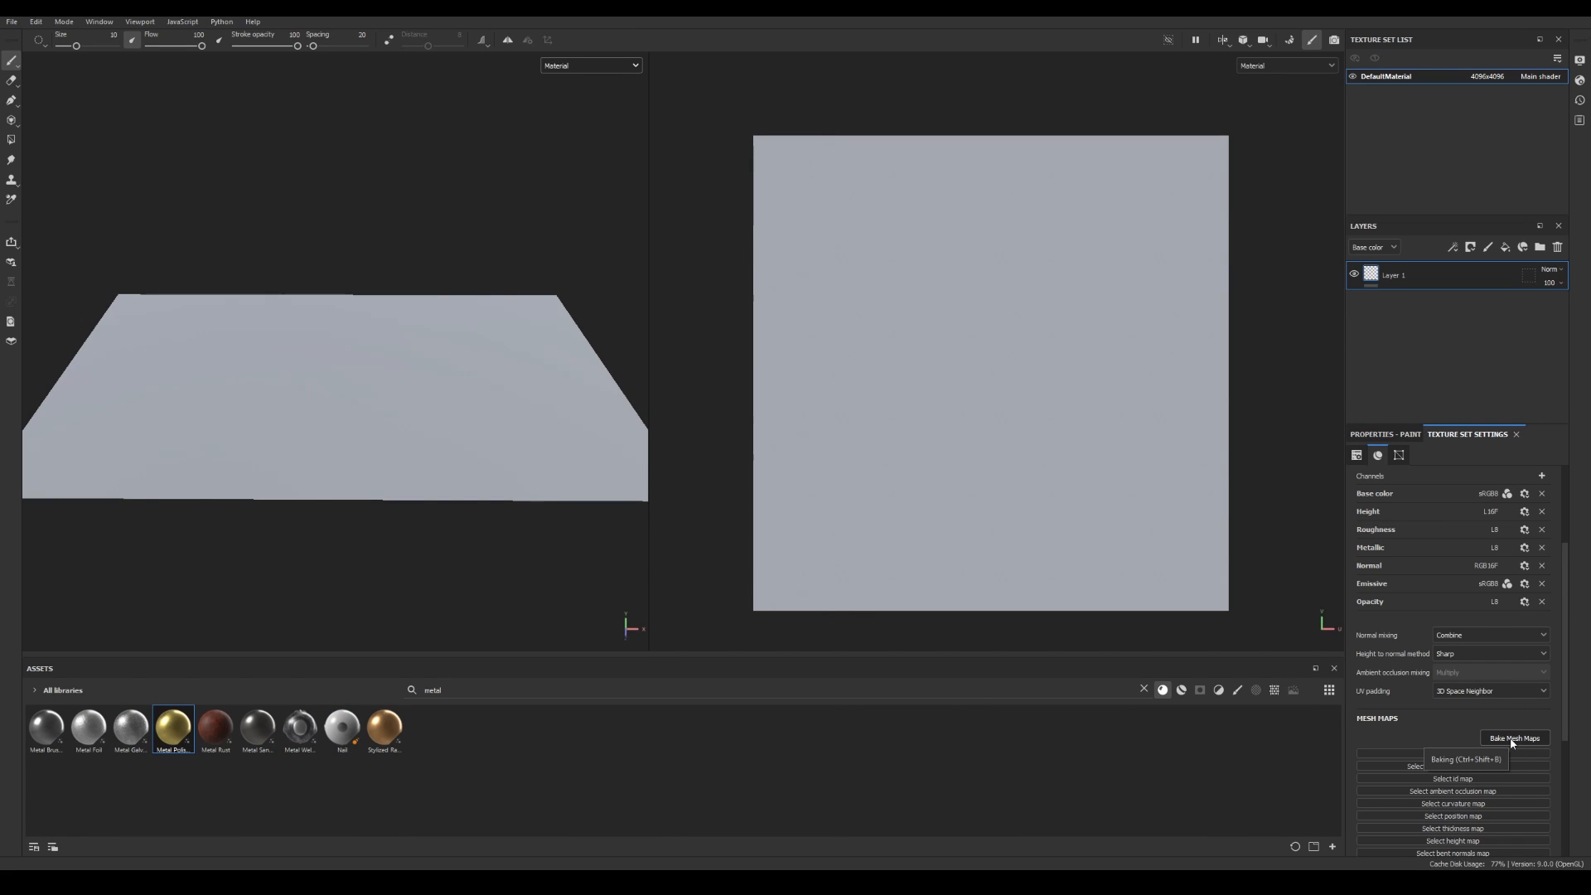
pyautogui.click(1579, 80)
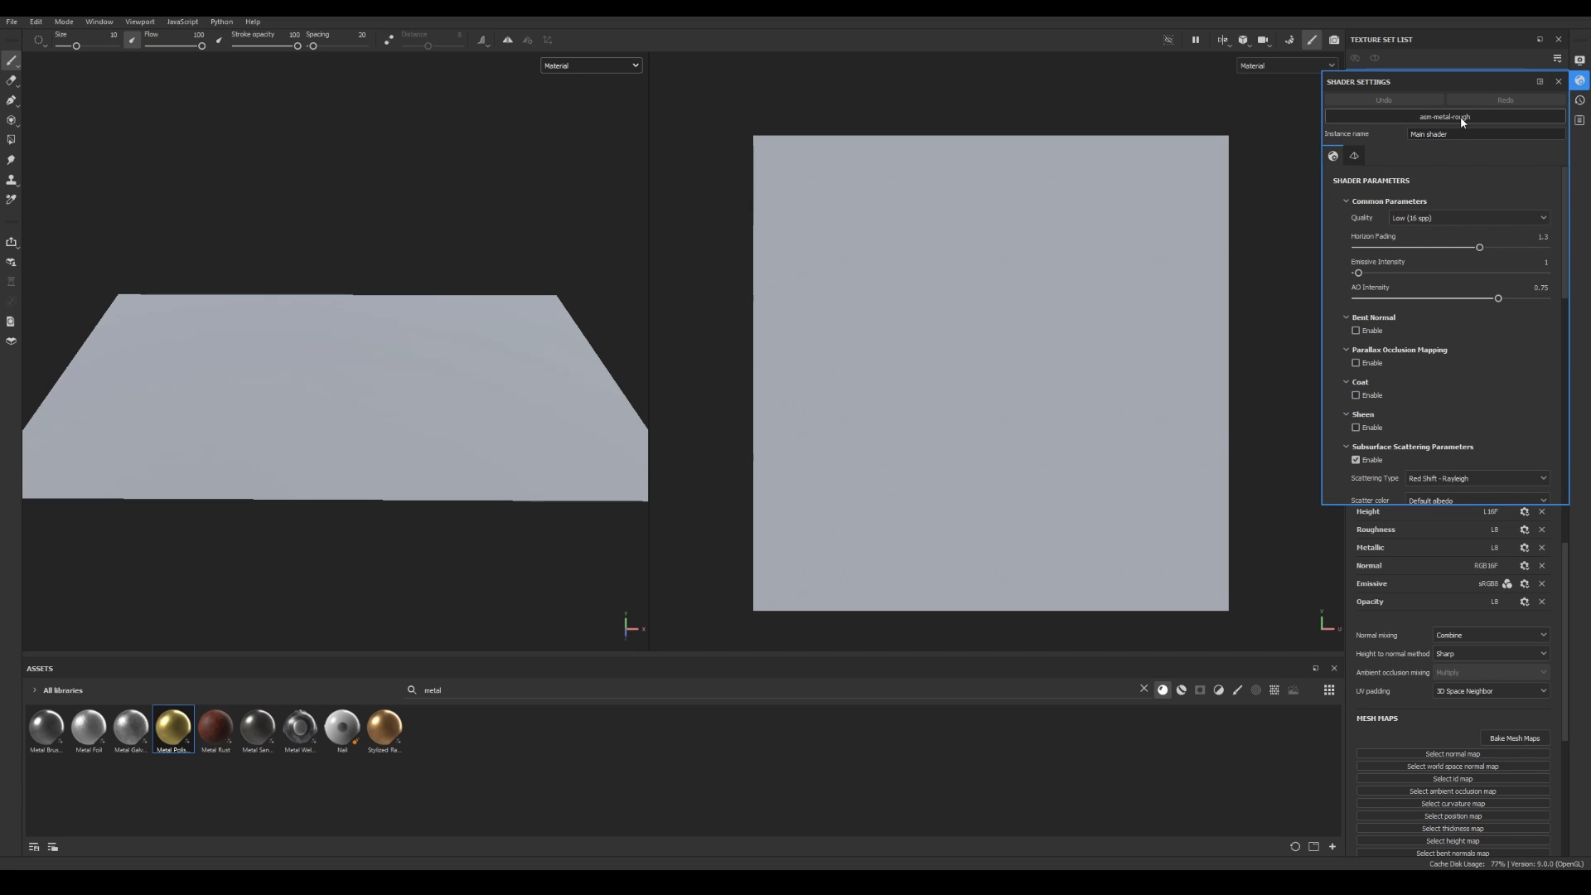
pyautogui.click(1443, 117)
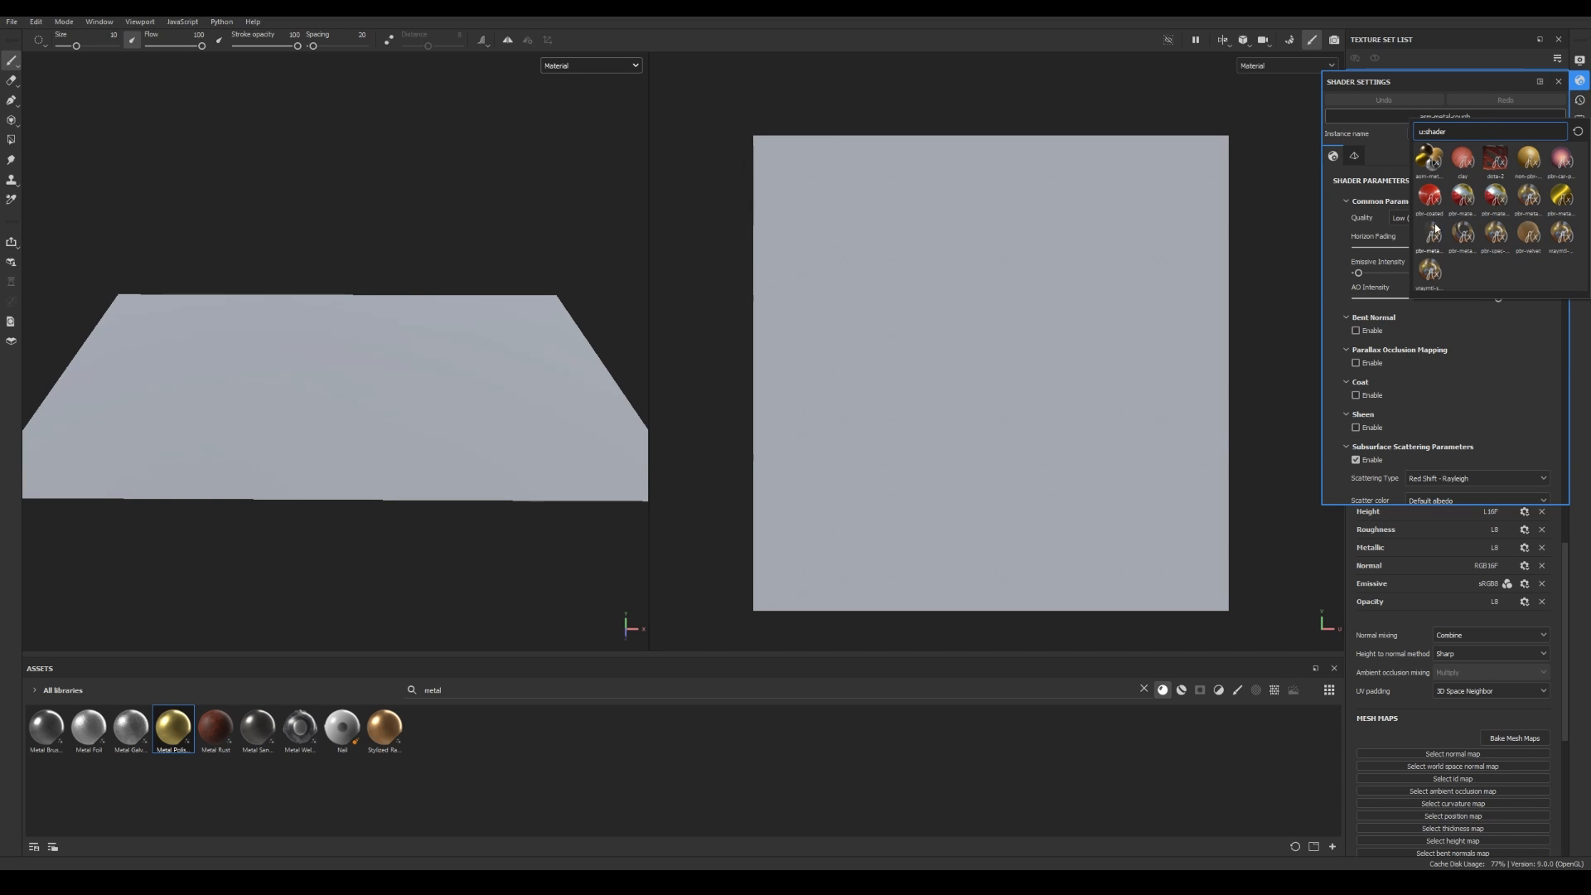
pyautogui.moveTo(1427, 239)
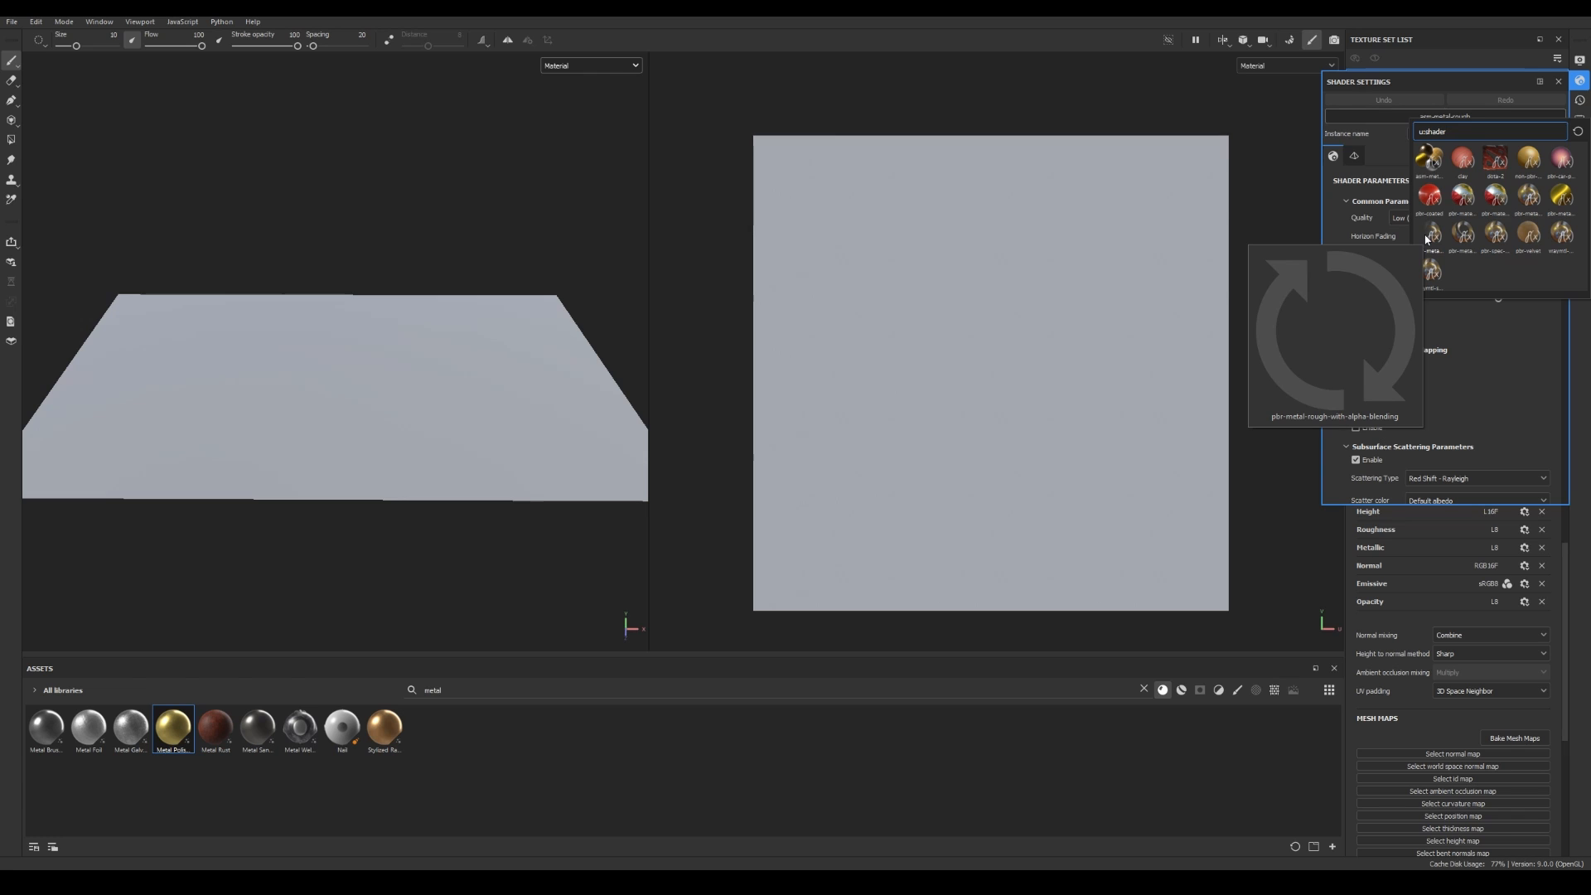
pyautogui.click(1427, 238)
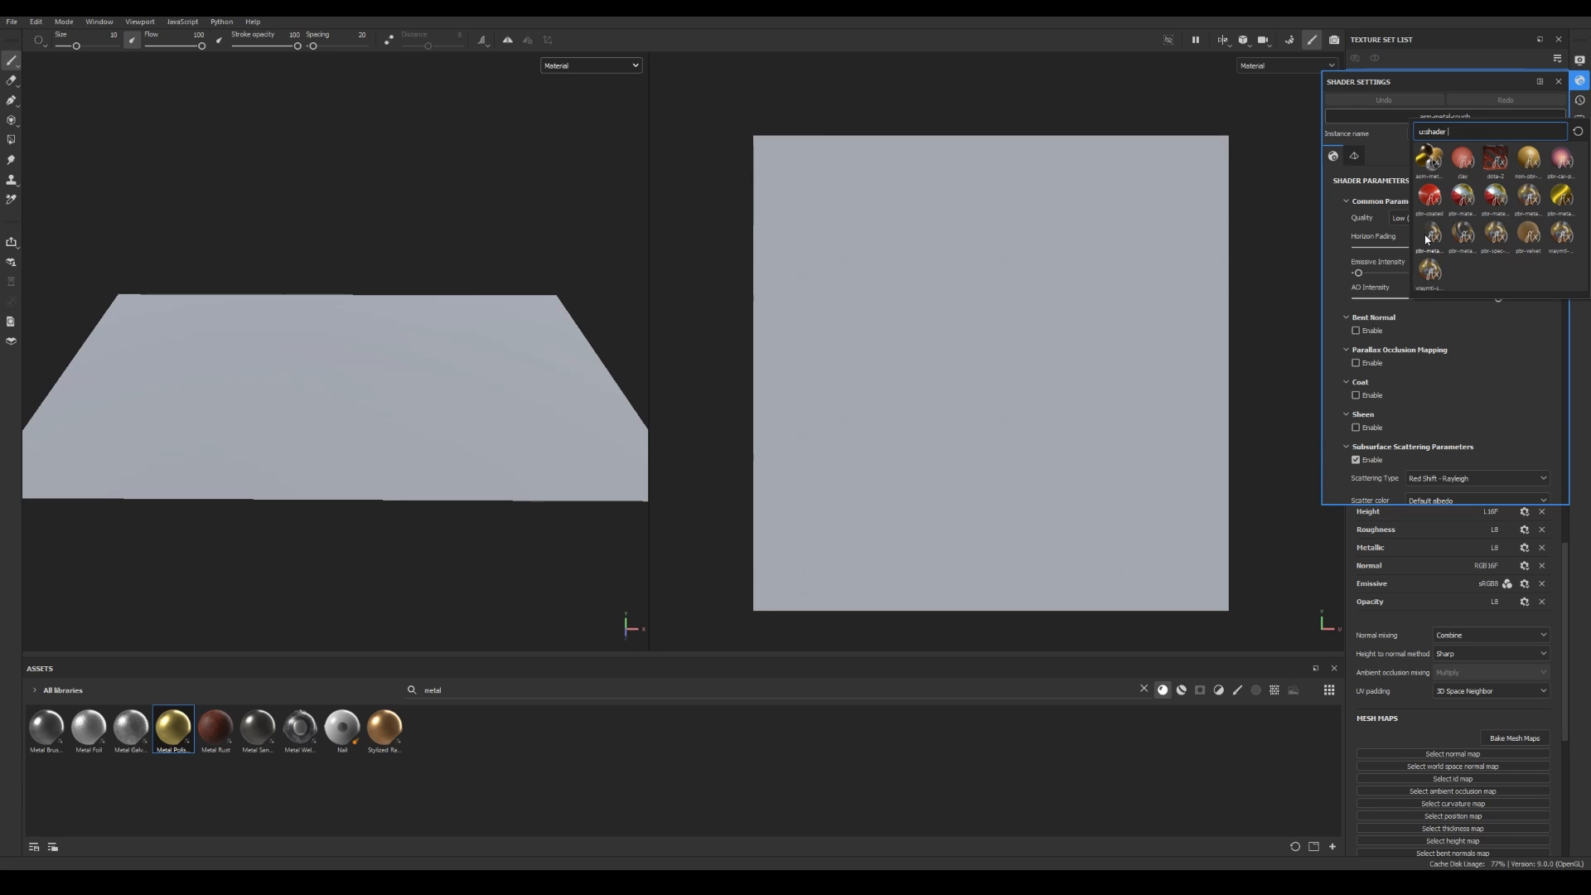
pyautogui.click(1579, 81)
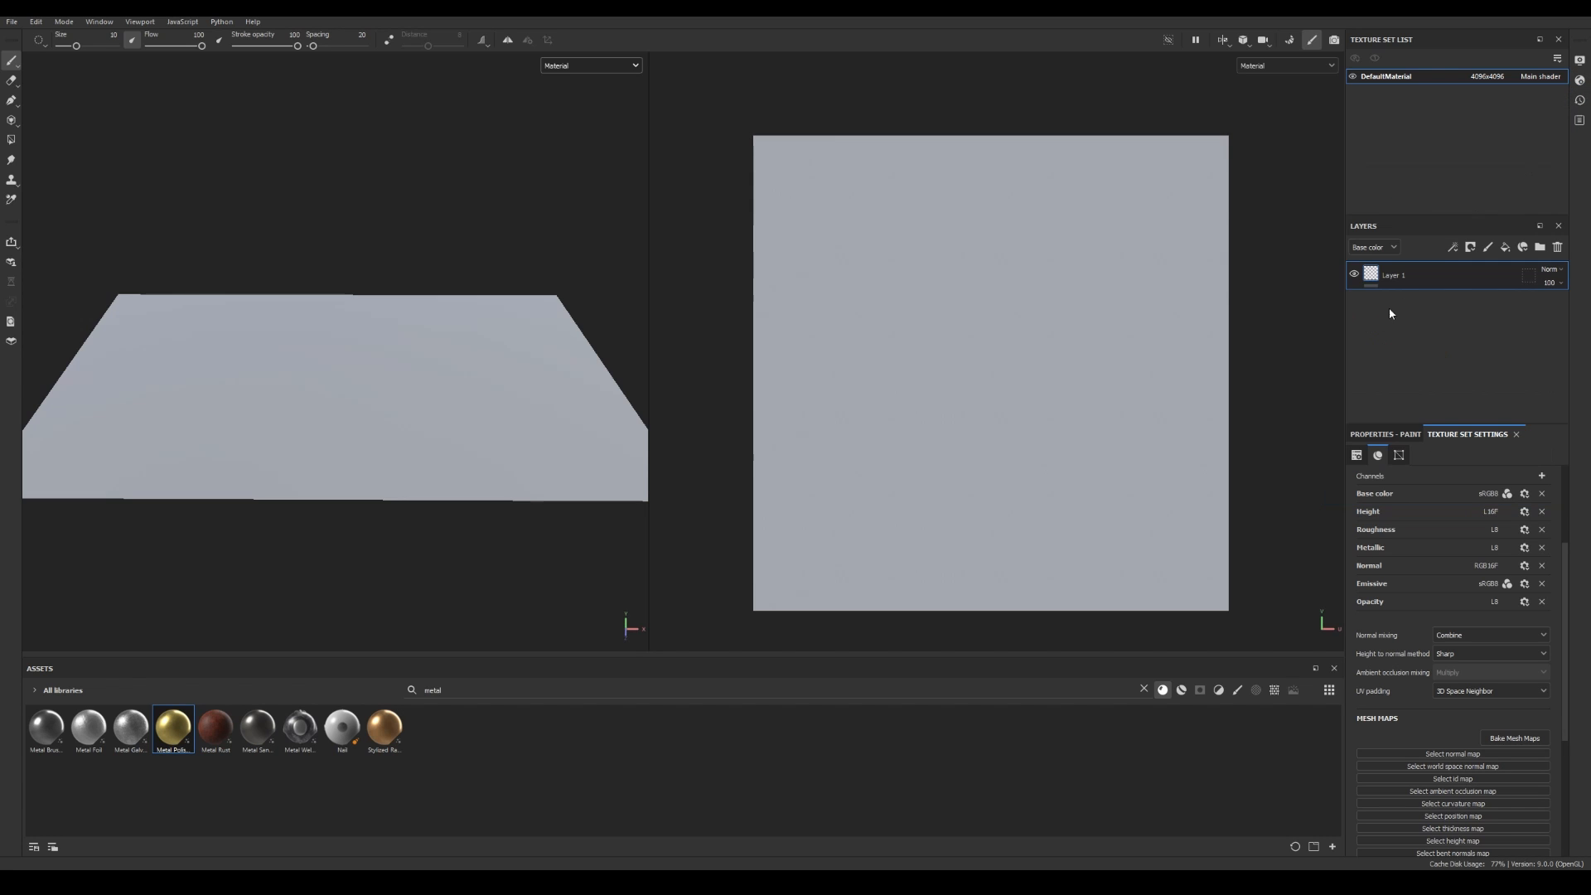
# Open mesh map baking, set the output size to 4096 and load chain-high.fbx as the high definition mesh.
pyautogui.click(1515, 737)
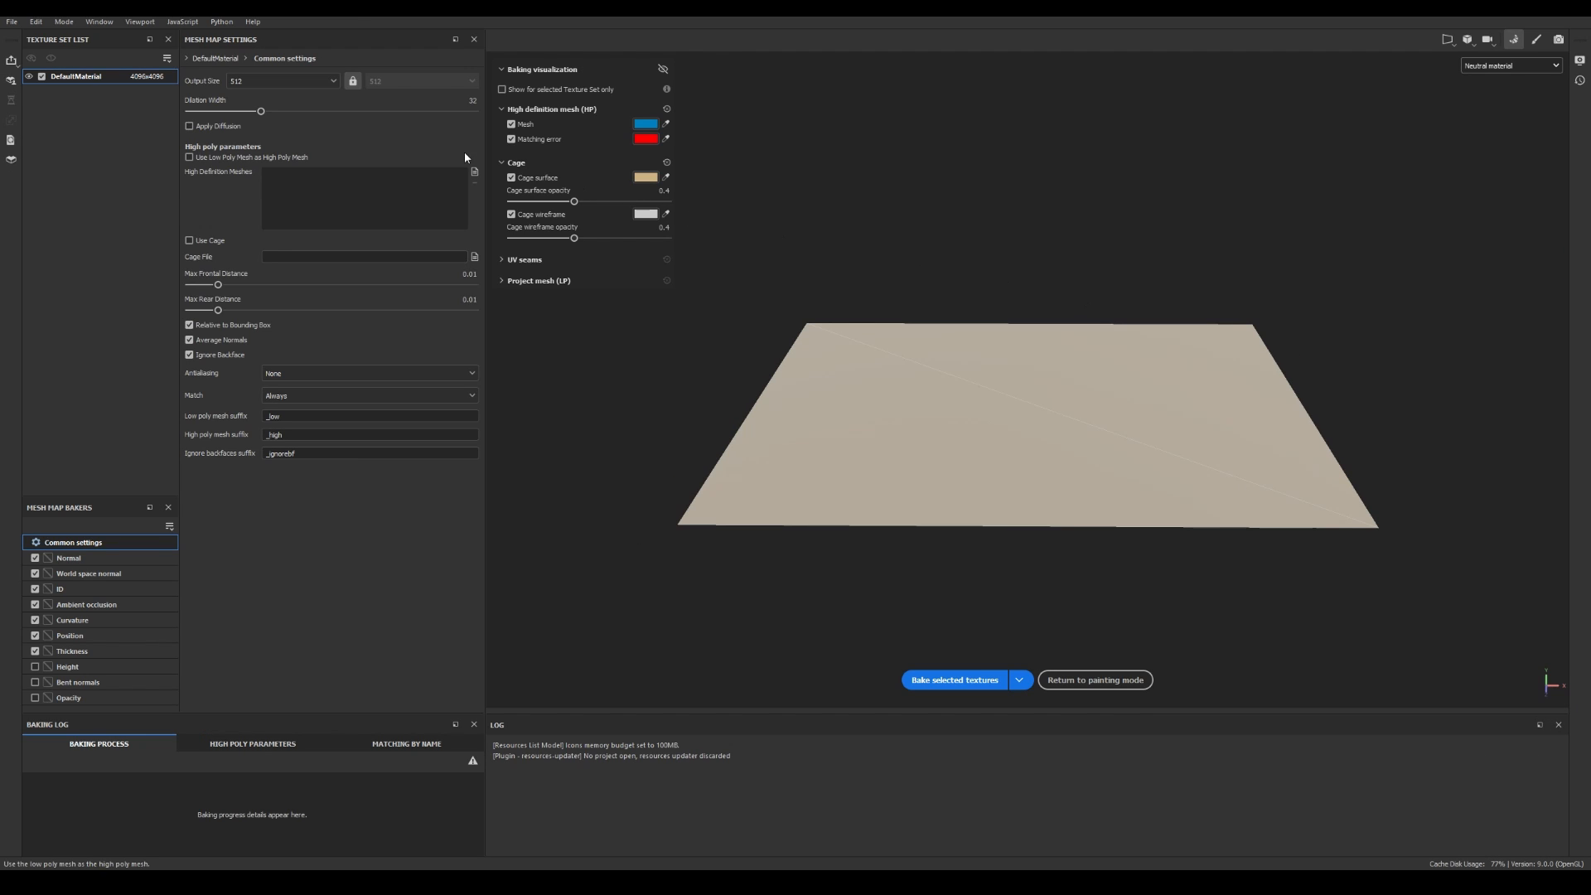
pyautogui.click(319, 80)
pyautogui.click(298, 184)
pyautogui.click(474, 172)
pyautogui.click(190, 100)
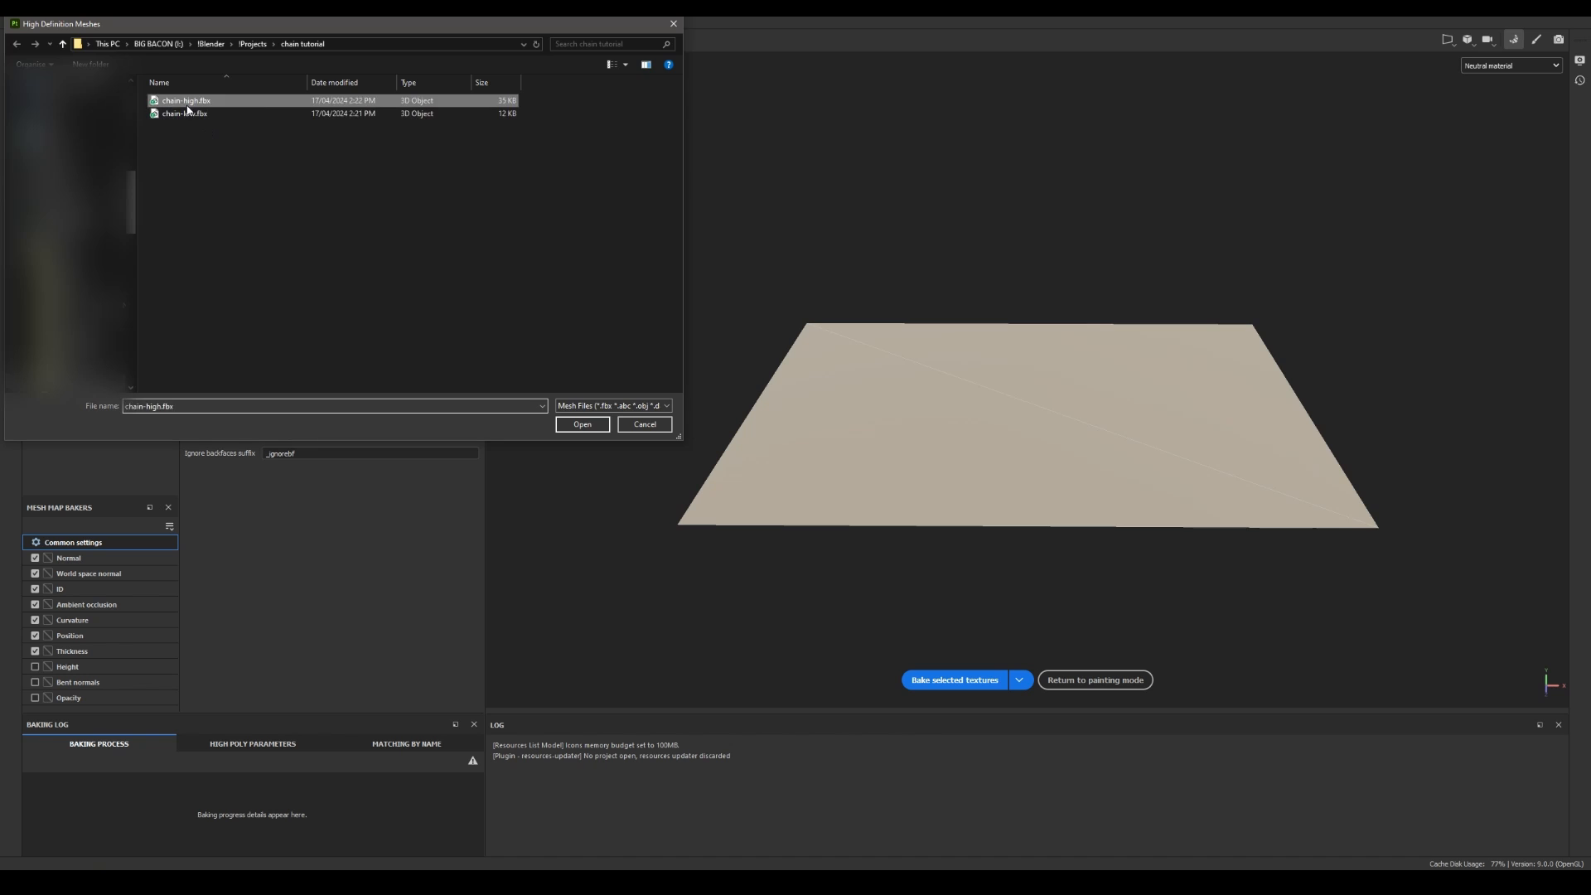
pyautogui.doubleClick(191, 100)
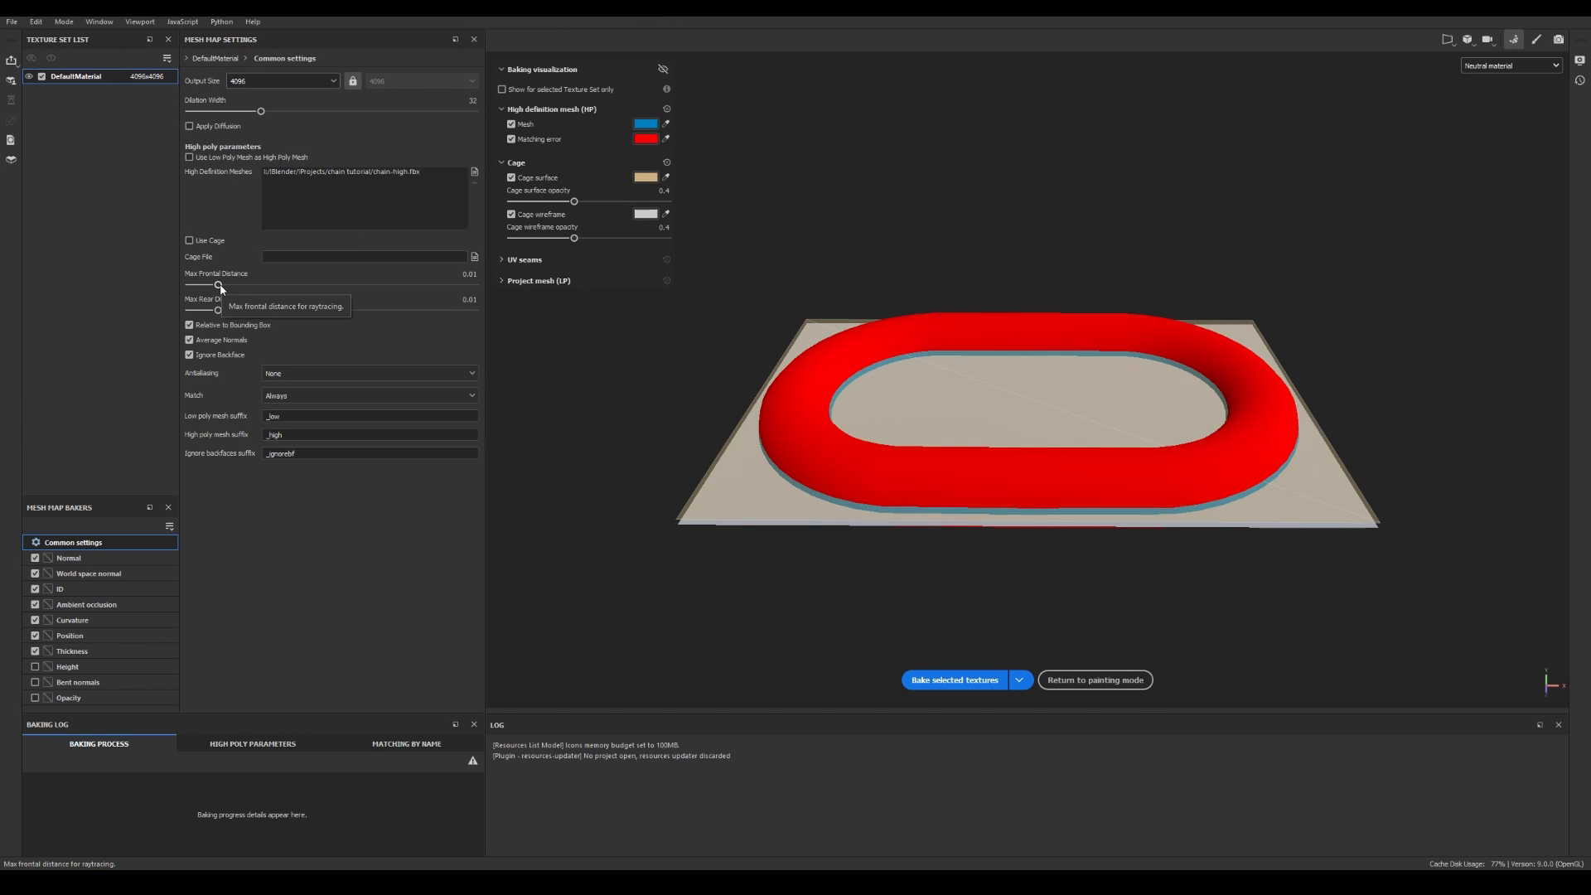
# Set Max Frontal Distance to about 0.069 and the low and high poly mesh suffixes to .lp and .hp.
pyautogui.moveTo(219, 286); pyautogui.dragTo(264, 287)
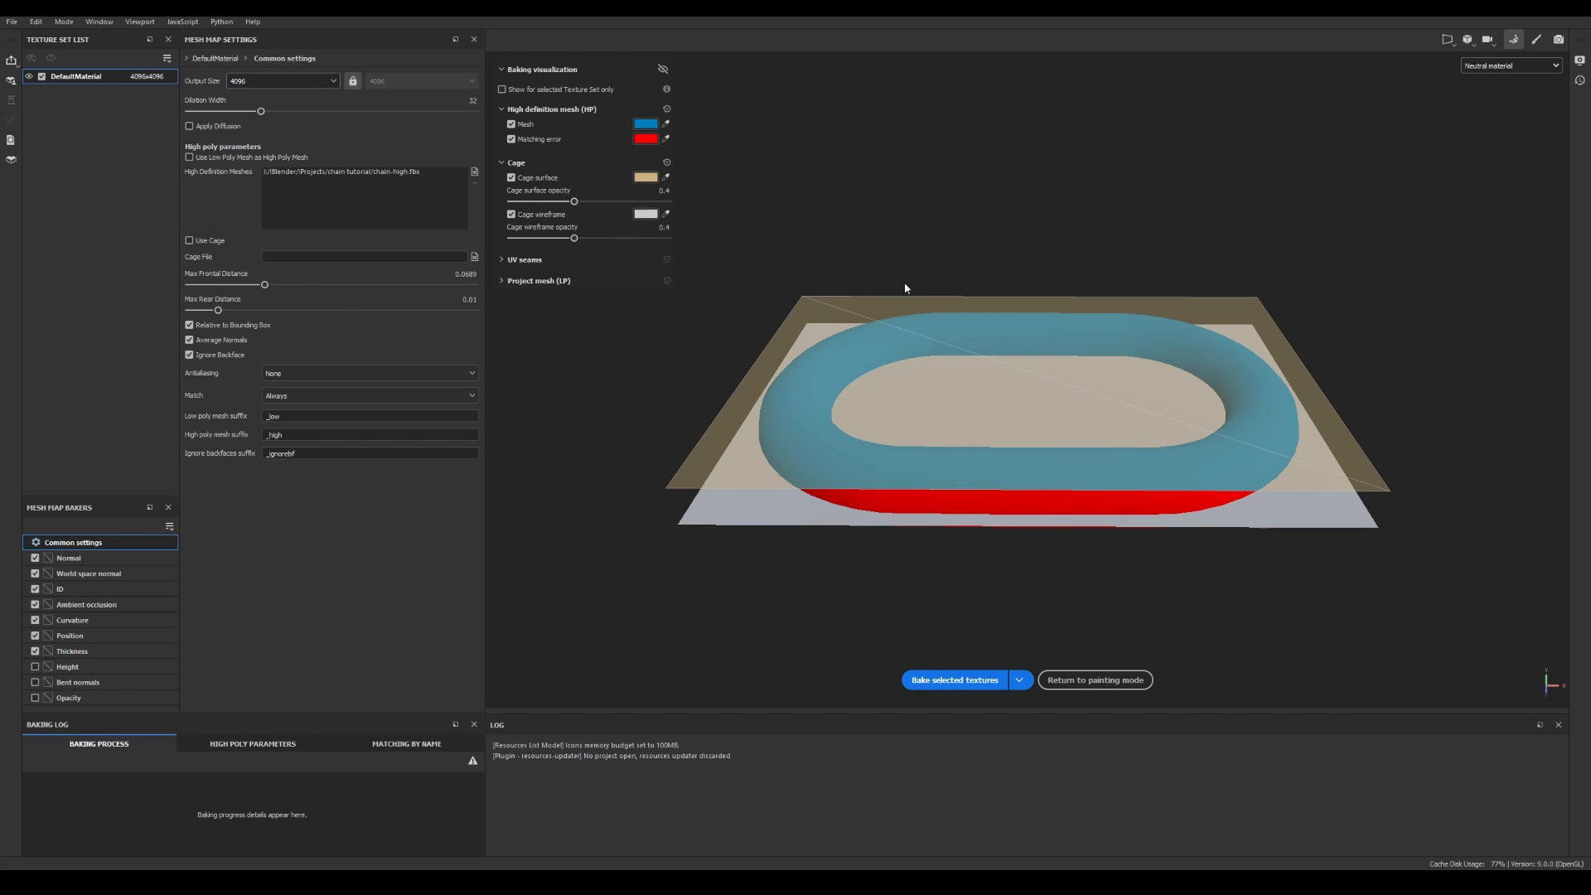
pyautogui.keyDown('alt'); pyautogui.moveTo(948, 296); pyautogui.dragTo(976, 243); pyautogui.keyUp('alt')
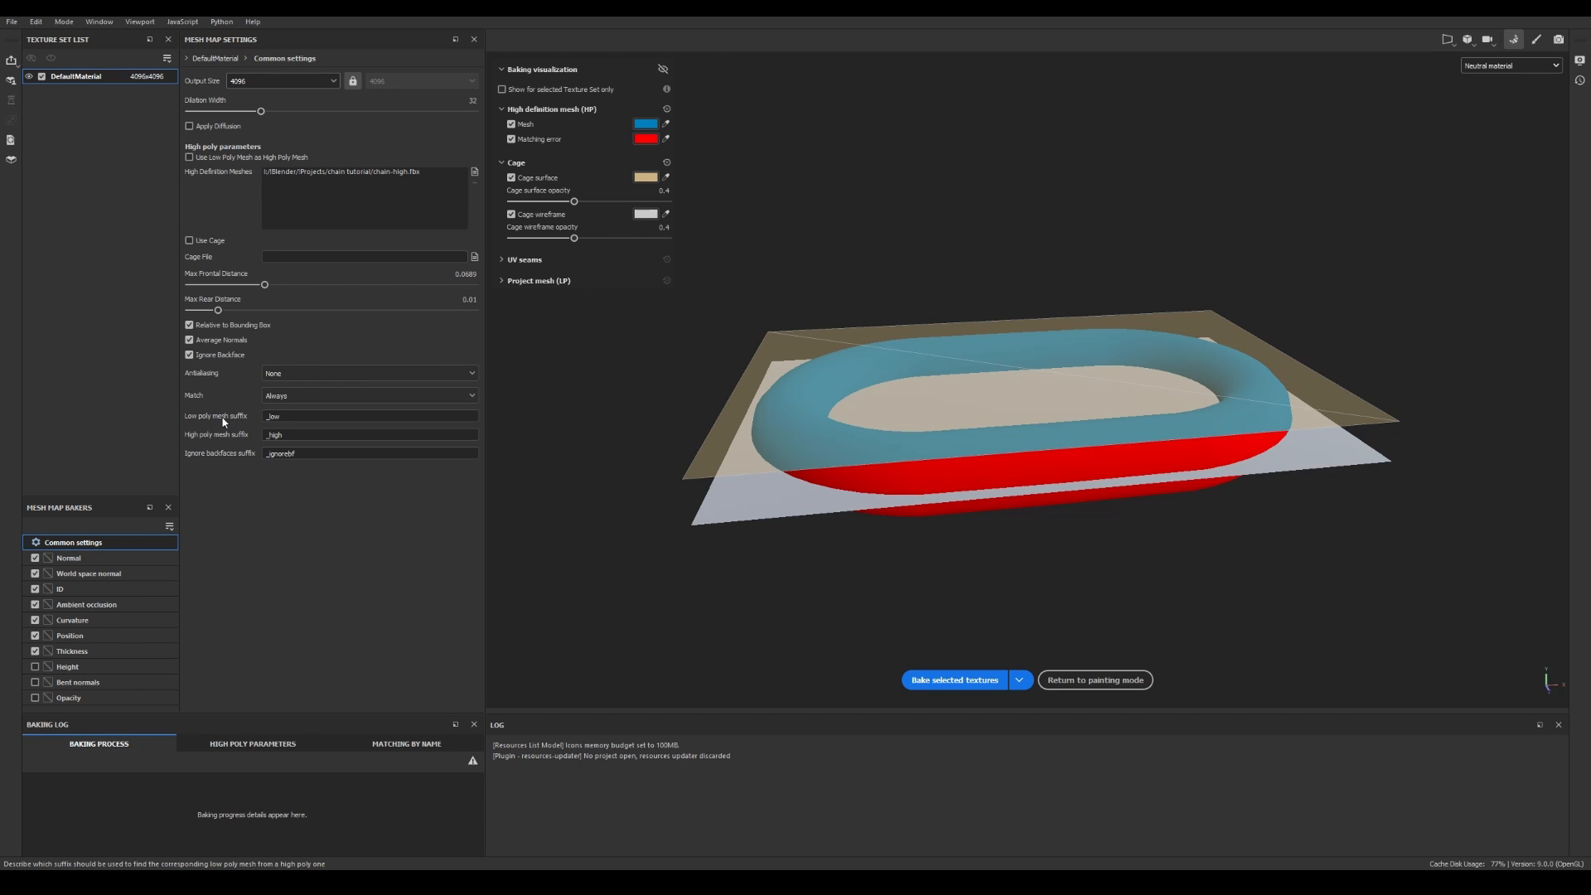
pyautogui.doubleClick(300, 417)
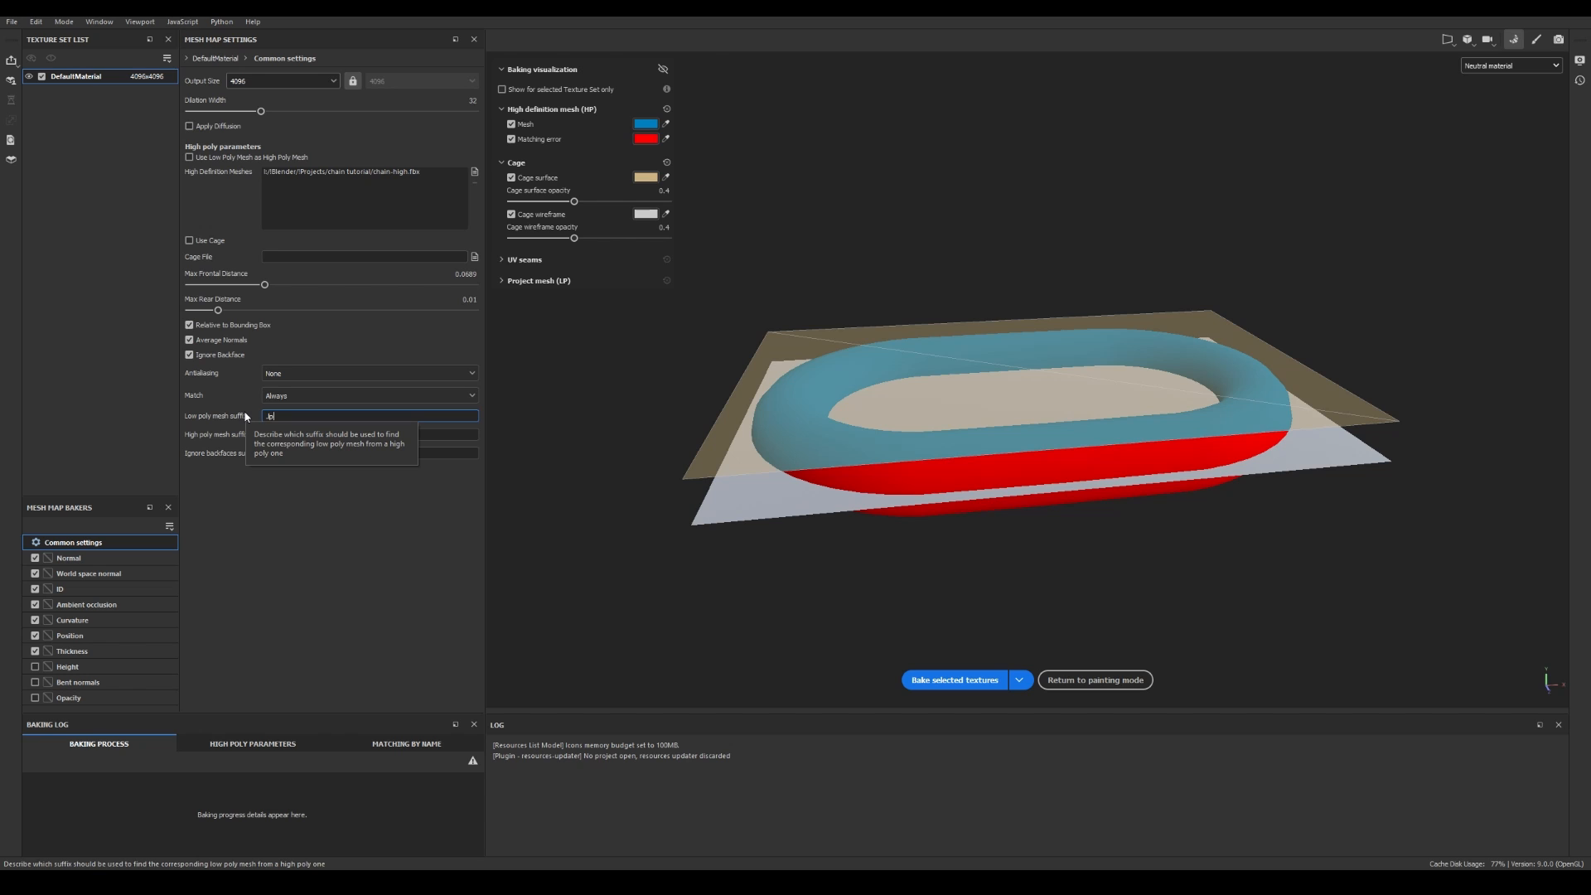
pyautogui.write('.lp')
pyautogui.press('Tab')
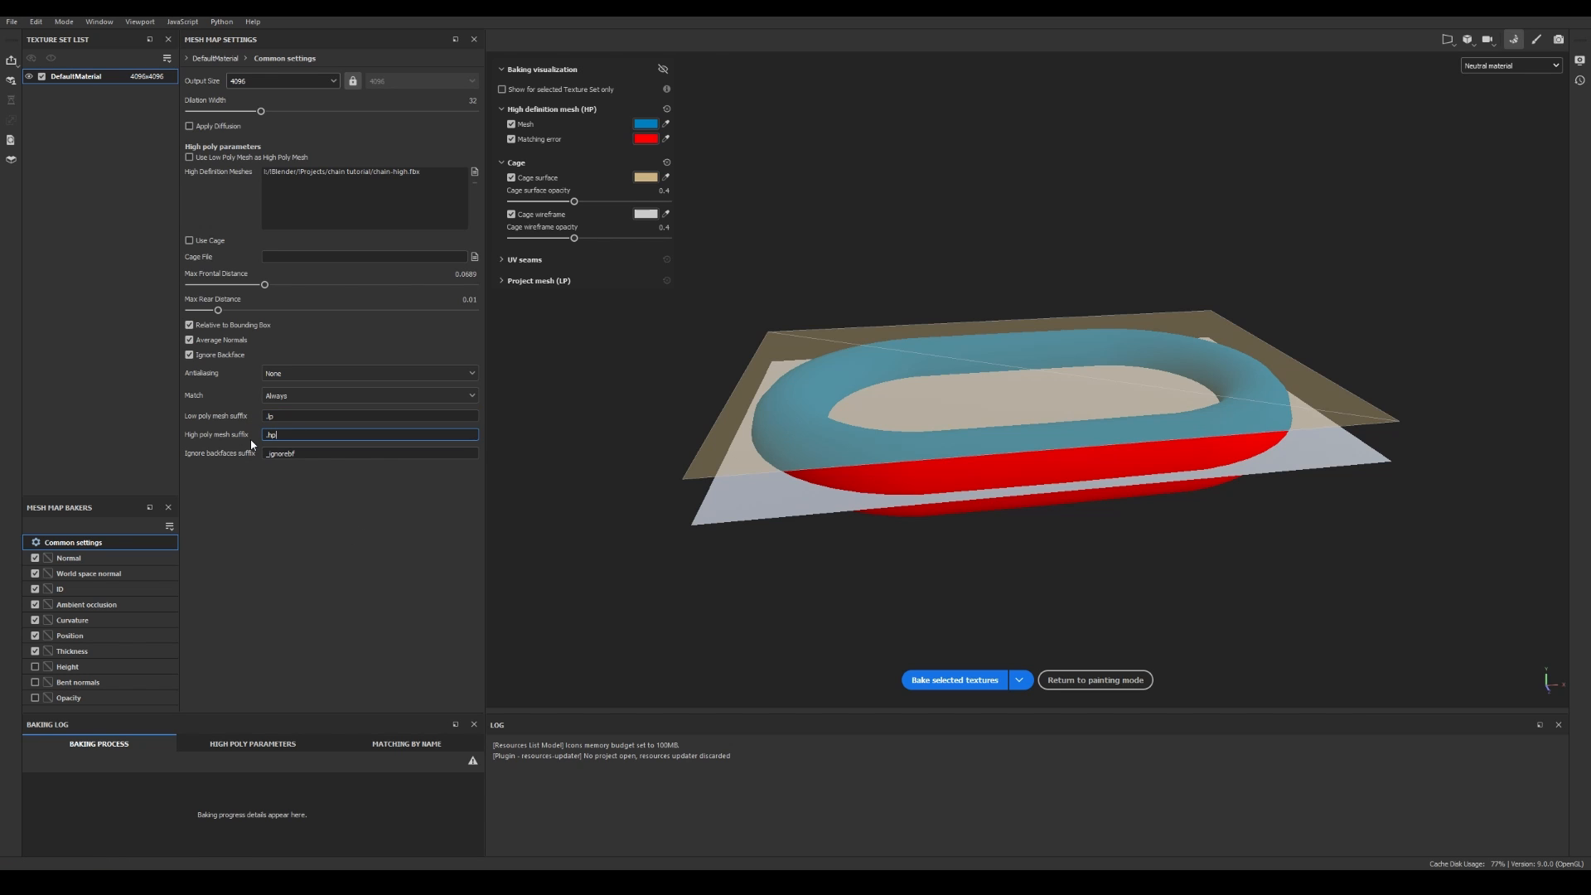
pyautogui.click(345, 620)
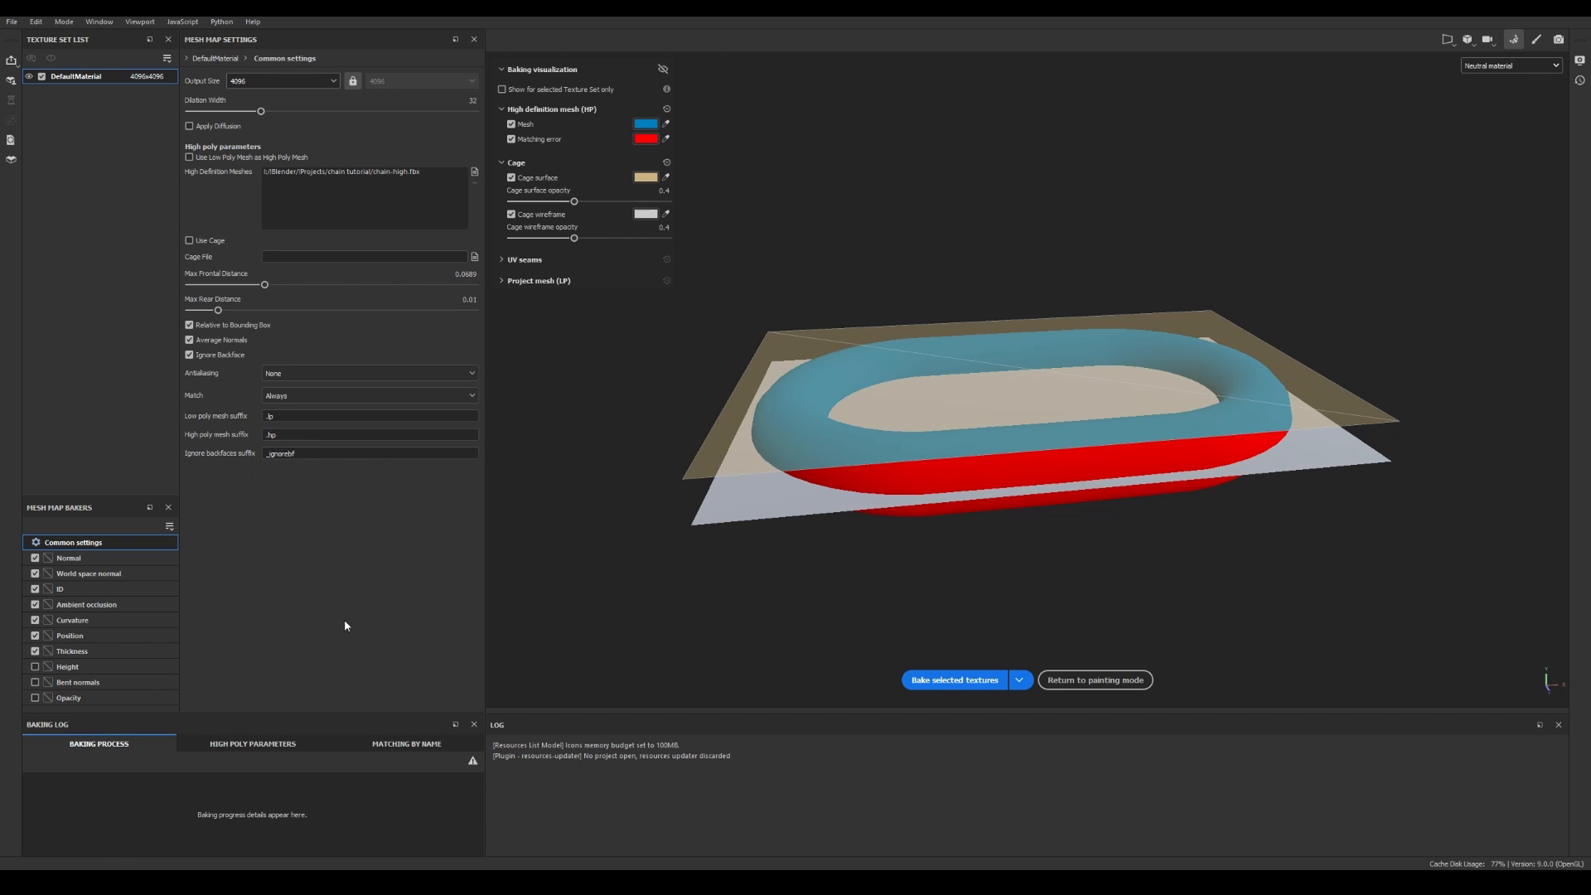
# Enable the Opacity baker, keep the ID baker's color source on Material Color, and return to the common settings.
pyautogui.click(35, 698)
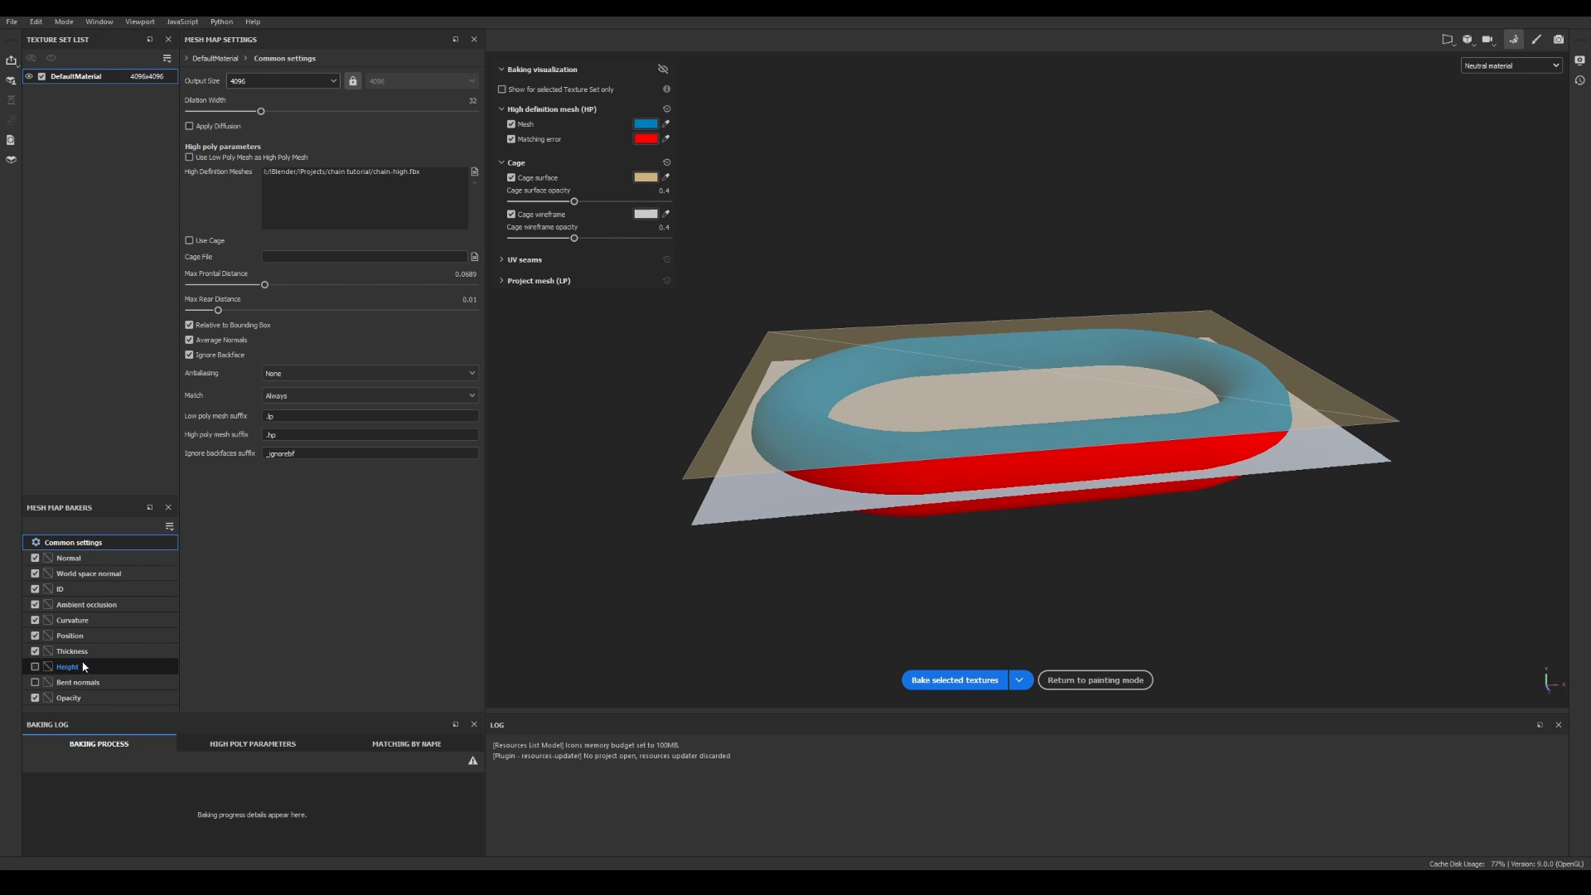
pyautogui.click(88, 592)
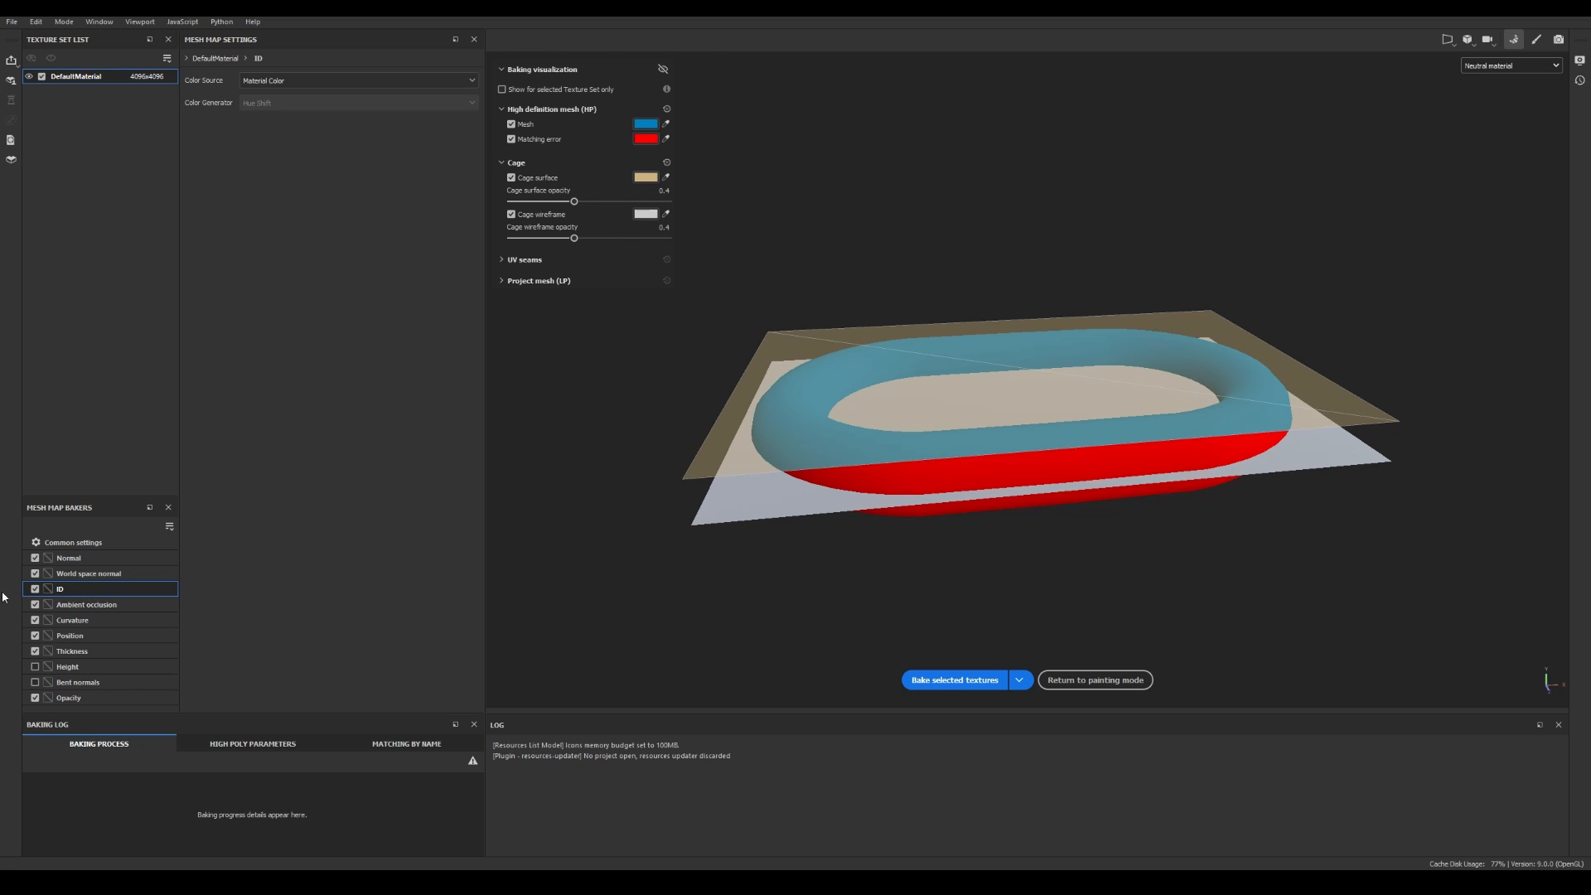
pyautogui.click(280, 81)
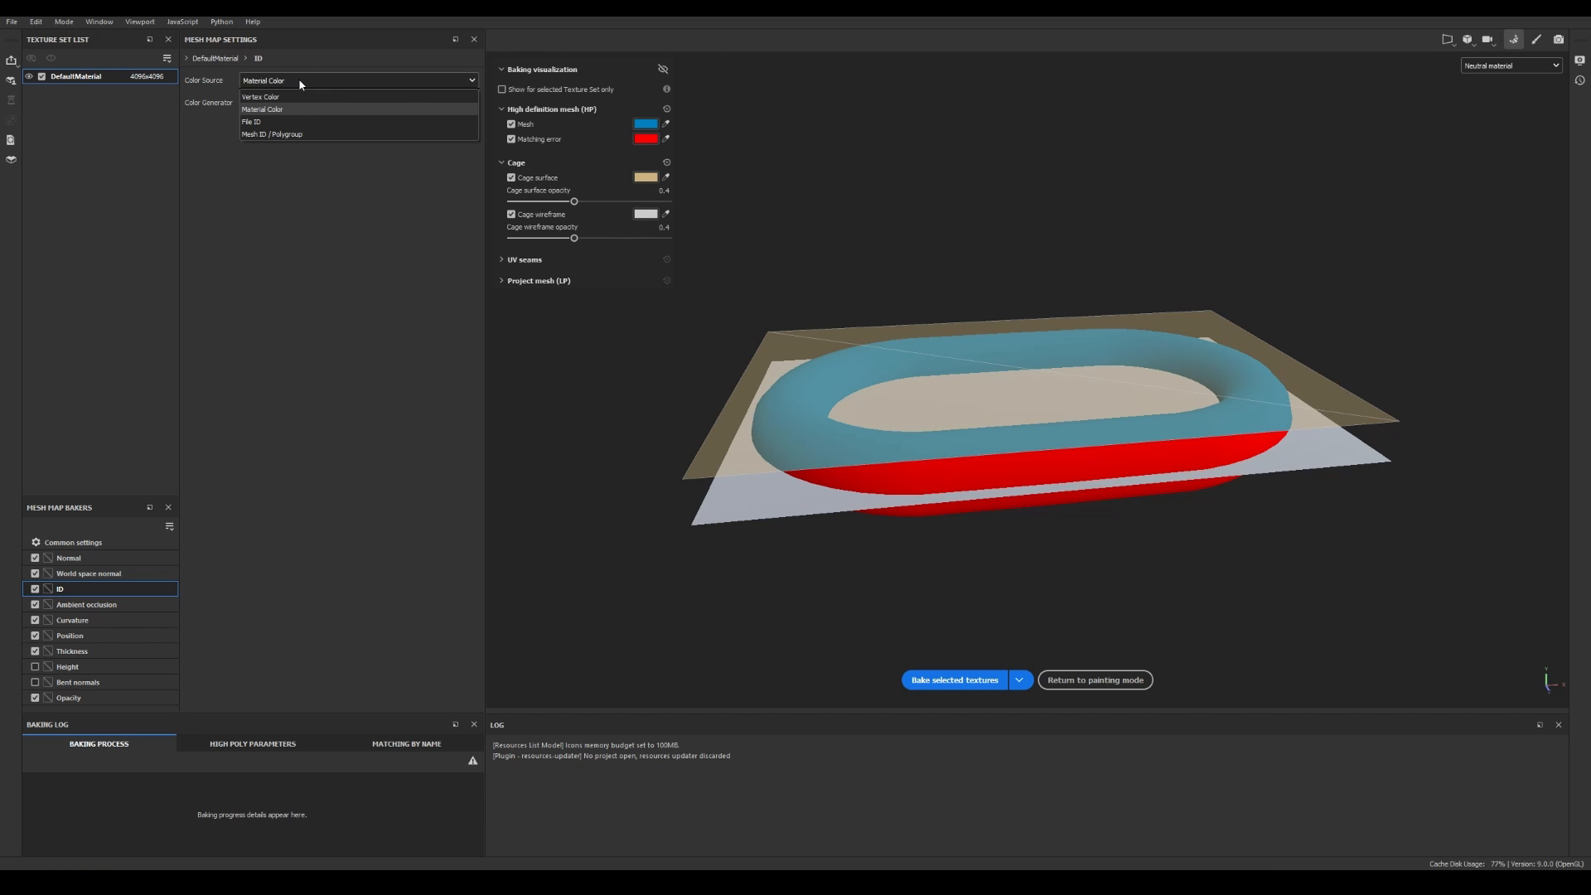
pyautogui.click(281, 97)
pyautogui.click(287, 82)
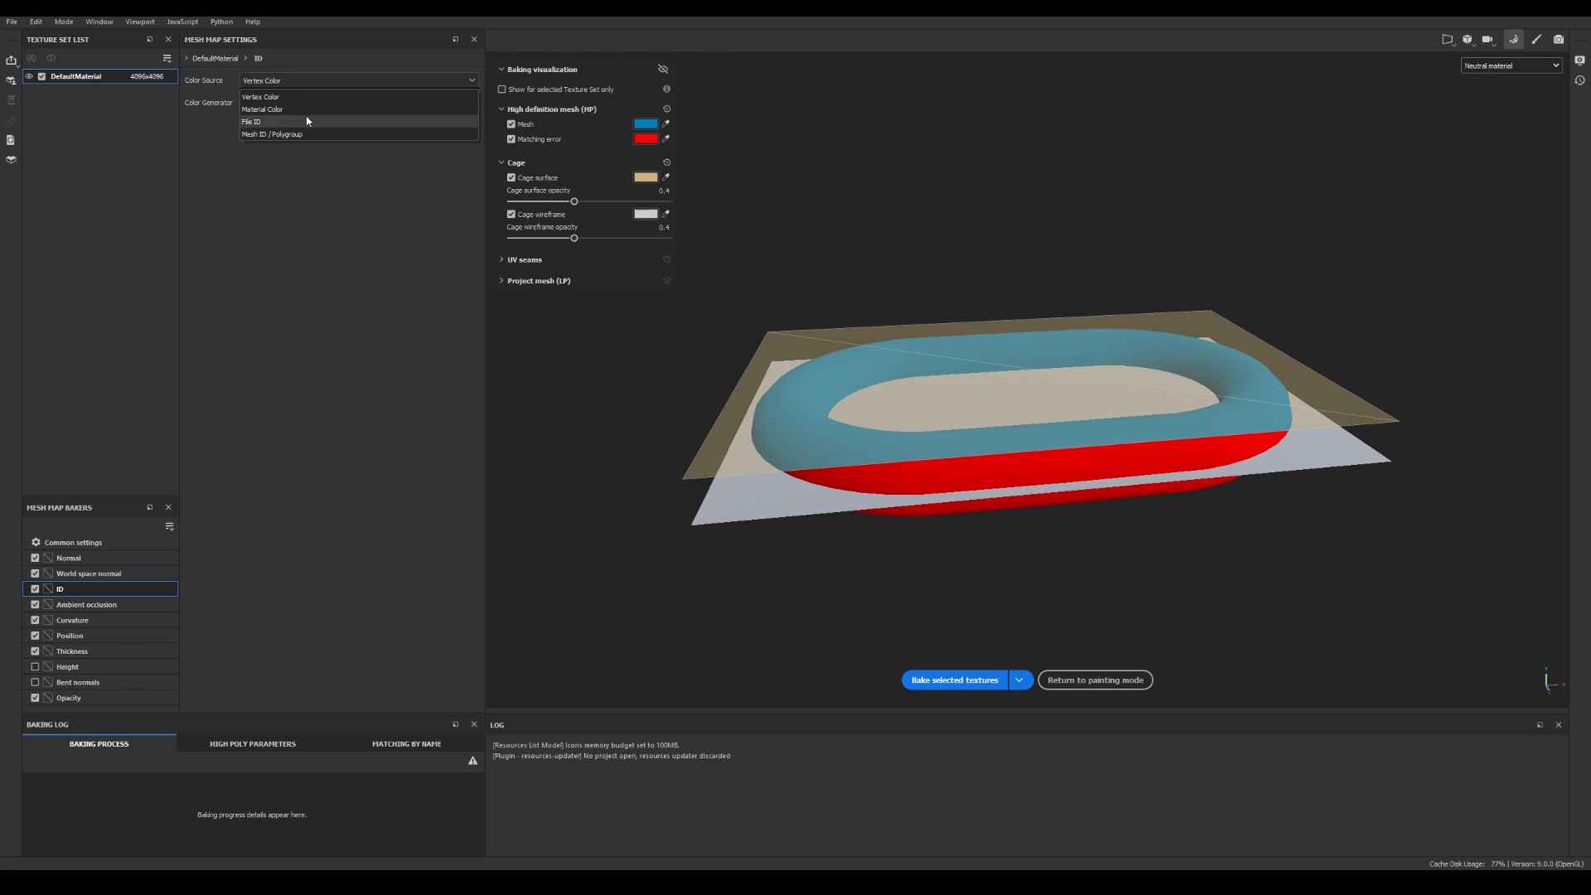
pyautogui.click(305, 108)
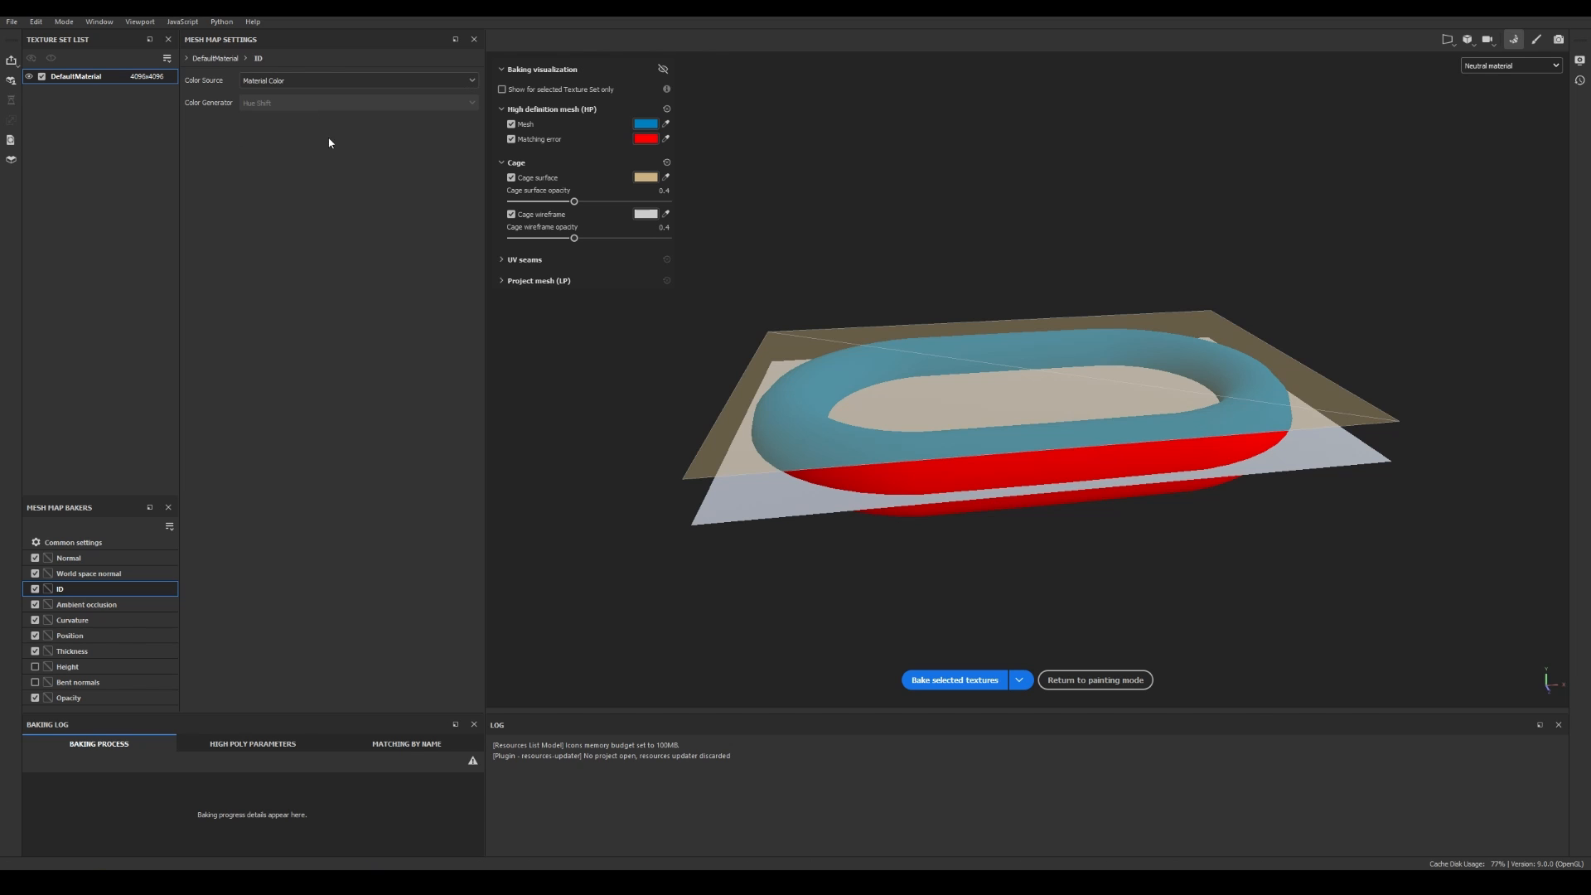
pyautogui.click(99, 541)
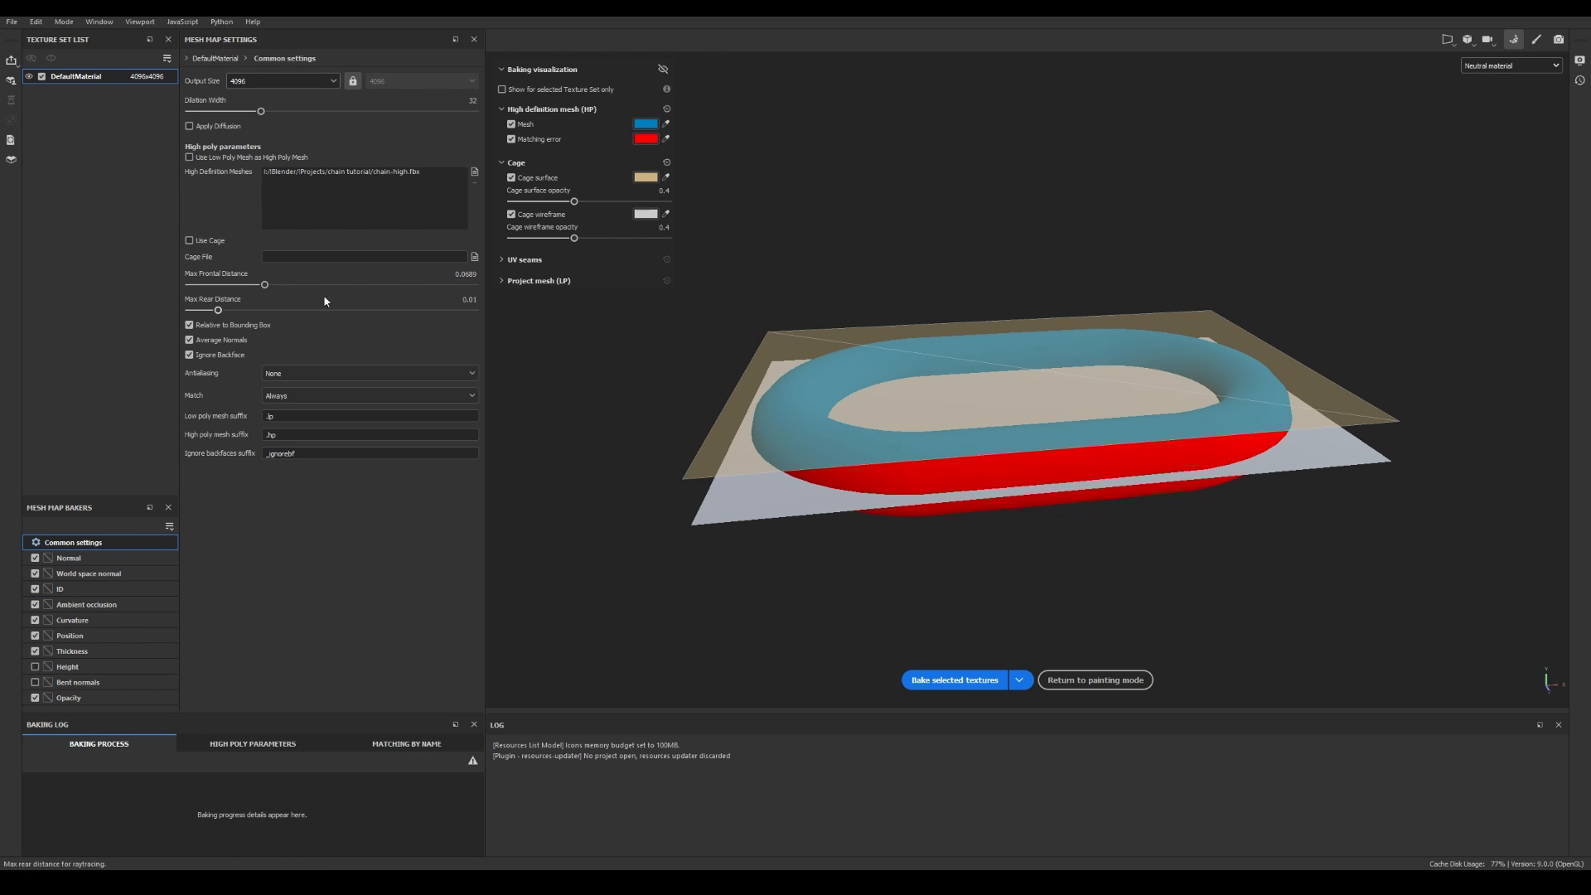
# Bake the selected mesh maps onto the plane and return to painting mode.
pyautogui.click(920, 680)
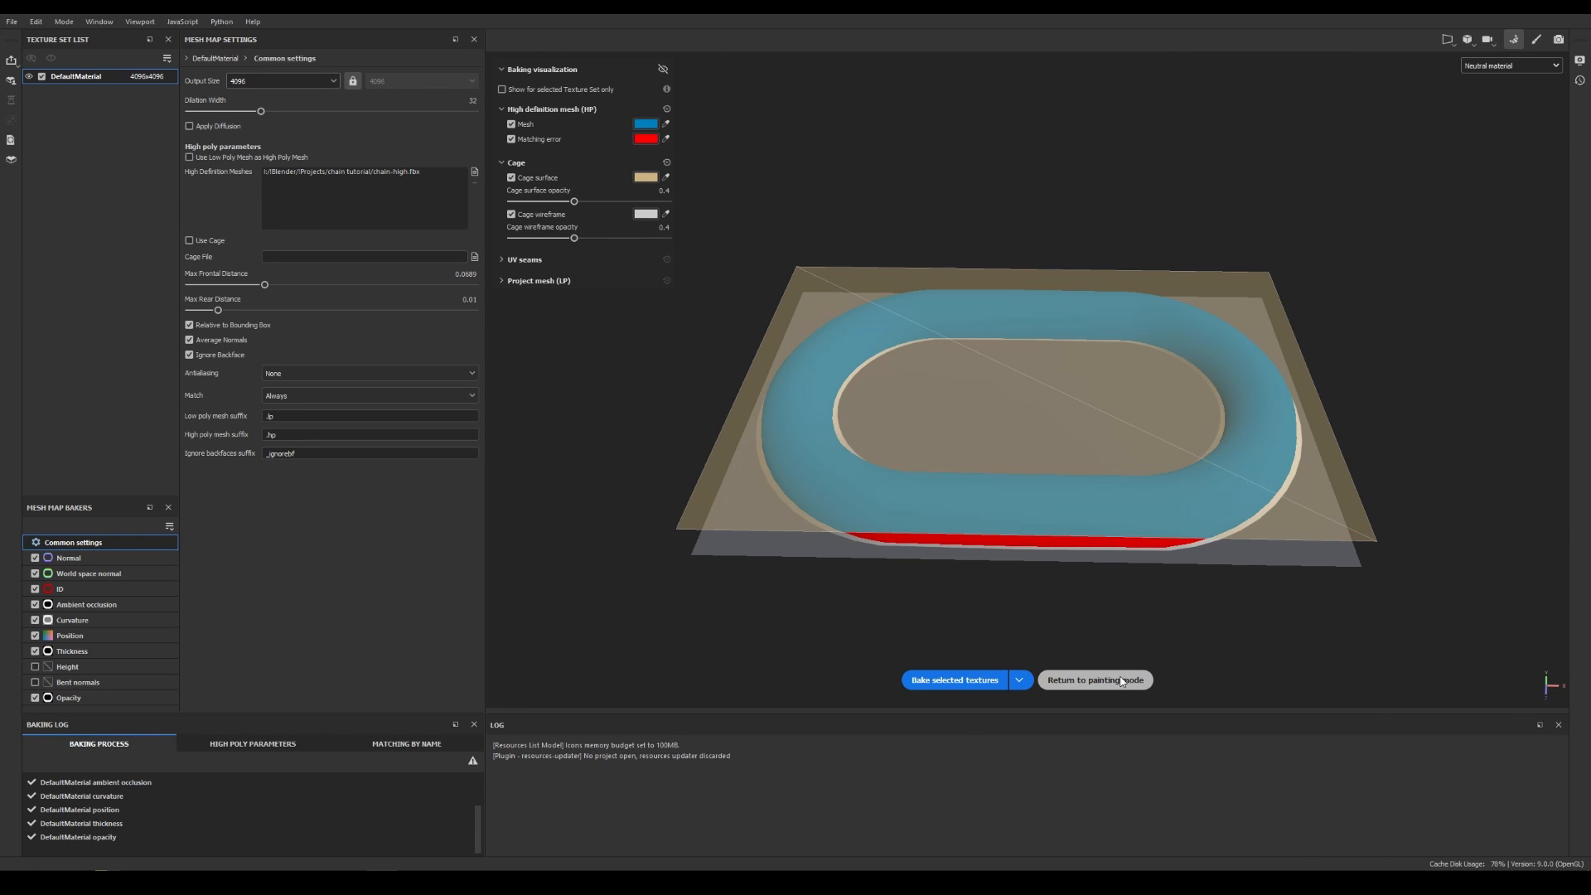
pyautogui.click(1102, 680)
pyautogui.scroll(-3, 525, 417)
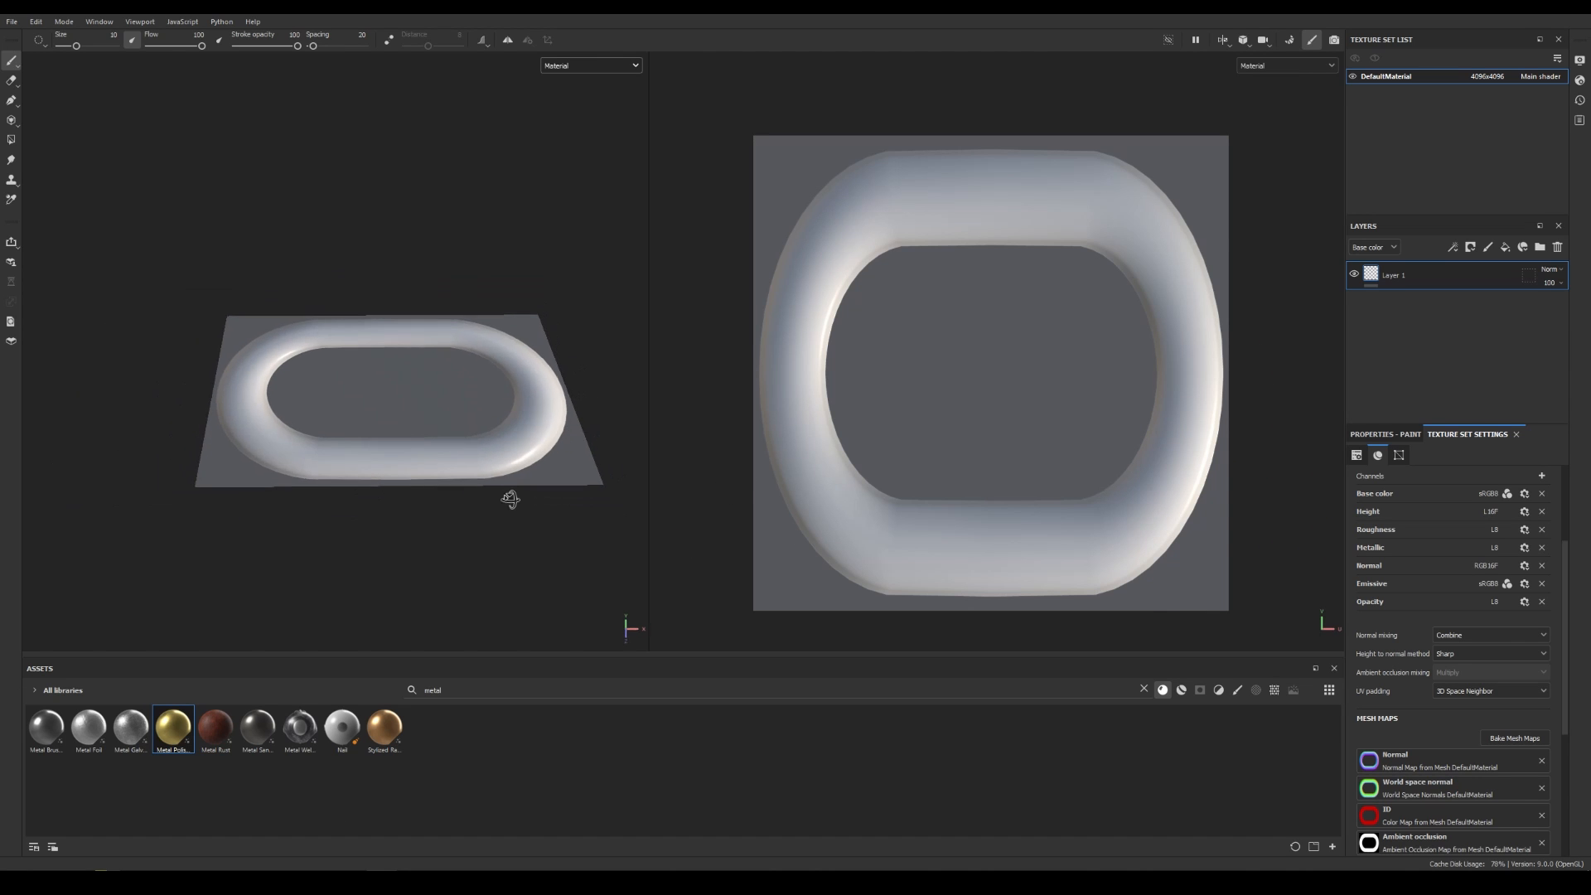
pyautogui.keyDown('alt'); pyautogui.moveTo(511, 500); pyautogui.dragTo(557, 568); pyautogui.keyUp('alt')
pyautogui.keyDown('alt'); pyautogui.moveTo(556, 568); pyautogui.dragTo(500, 537, button='middle'); pyautogui.keyUp('alt')
# Search the assets for metal and add the Metal Polished material as a layer above Layer 1.
pyautogui.click(478, 690)
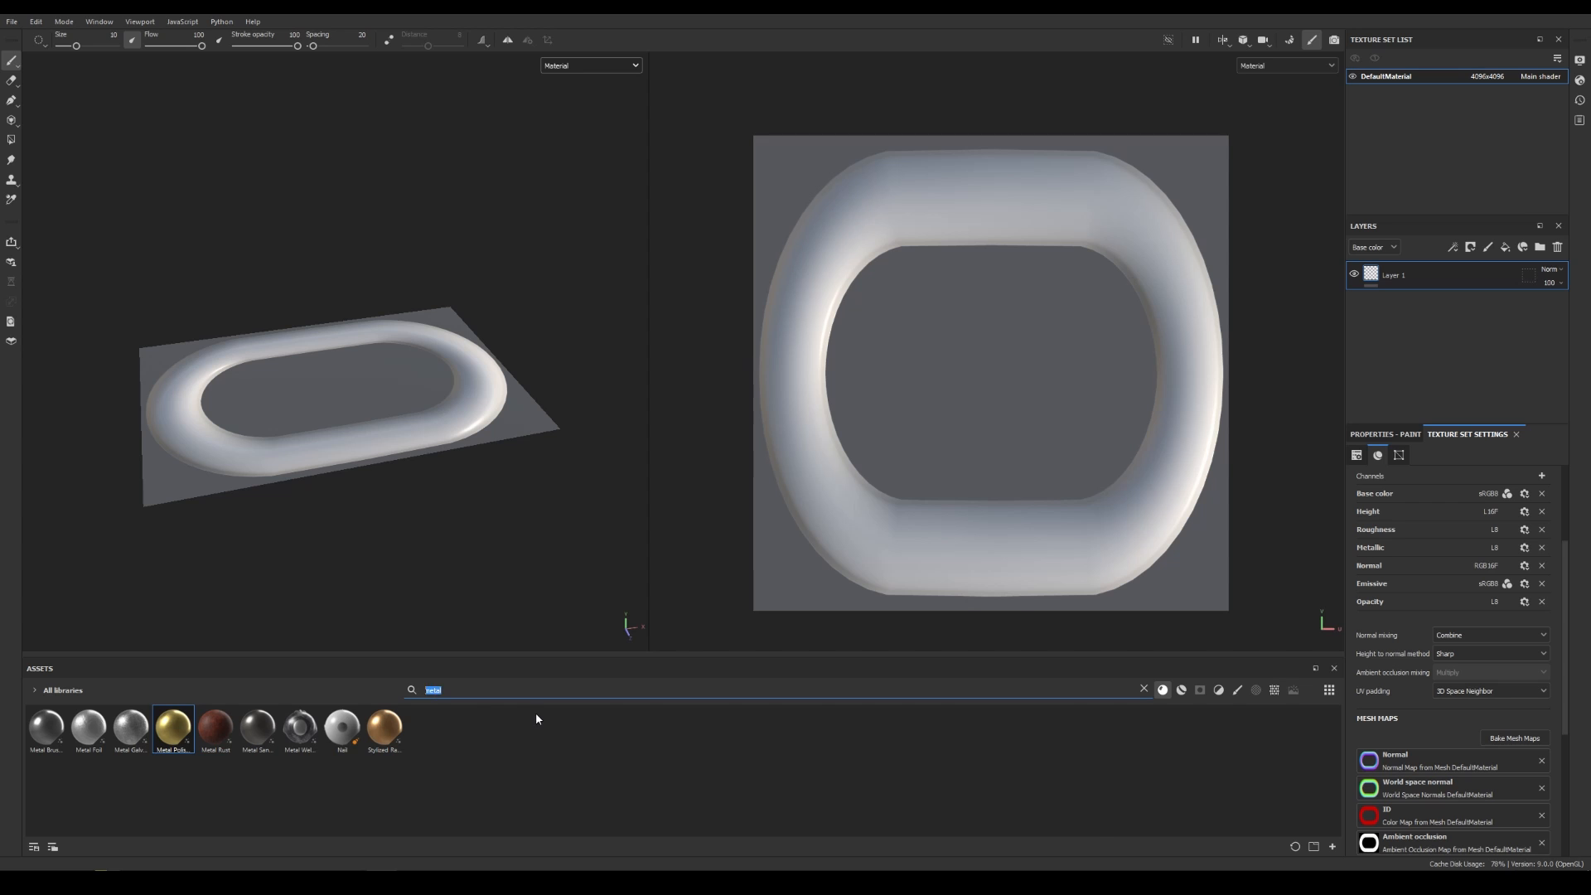
pyautogui.press('BackSpace')
pyautogui.press('BackSpace')
pyautogui.write('al')
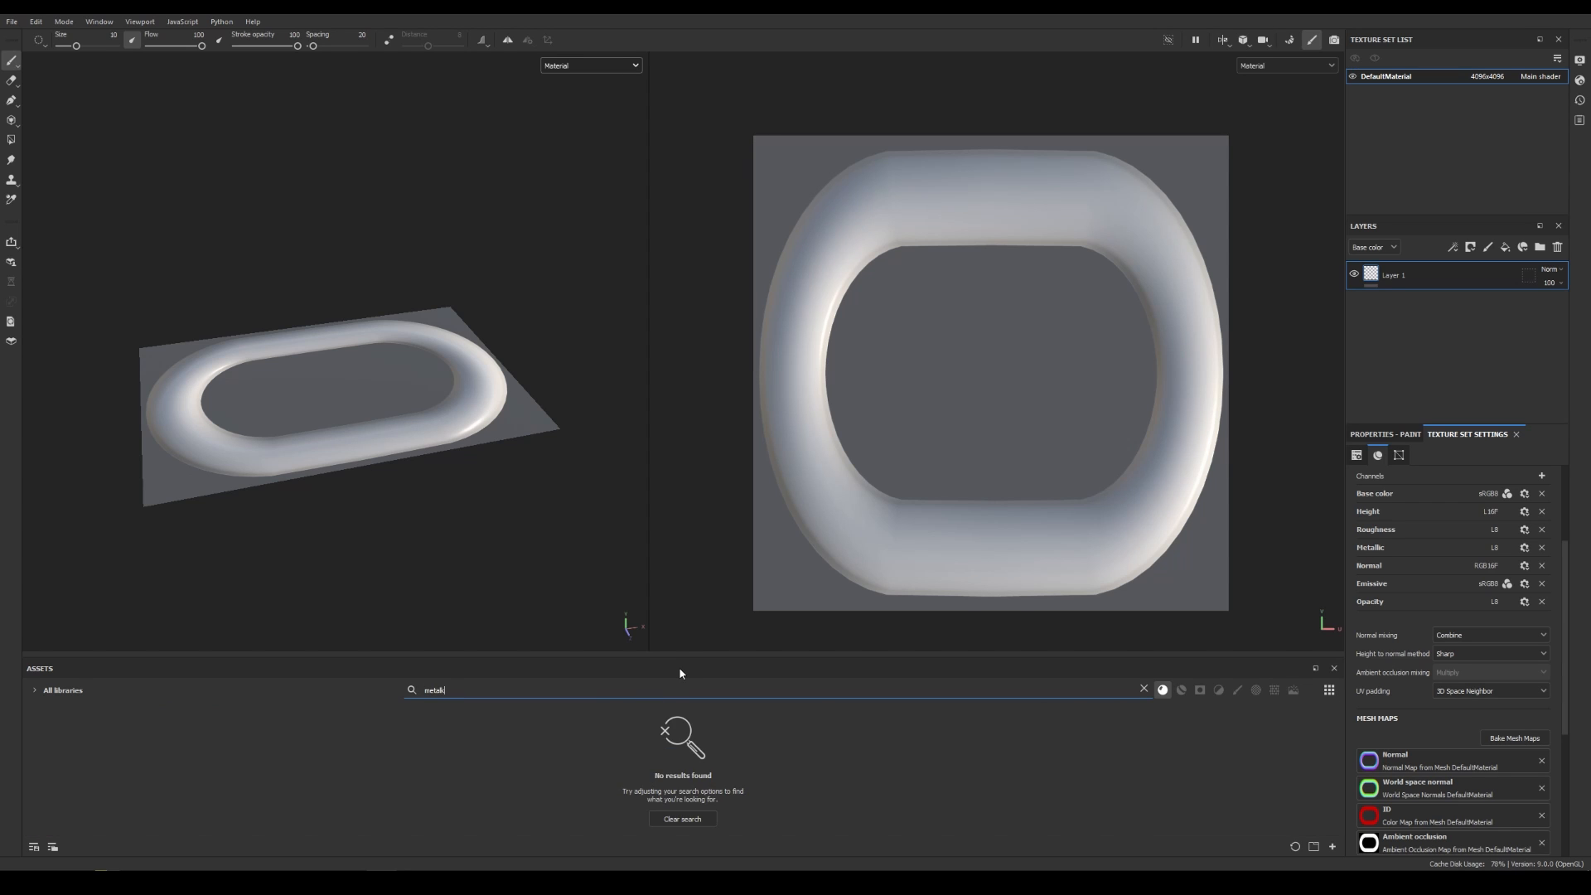
pyautogui.moveTo(172, 744); pyautogui.dragTo(1441, 267)
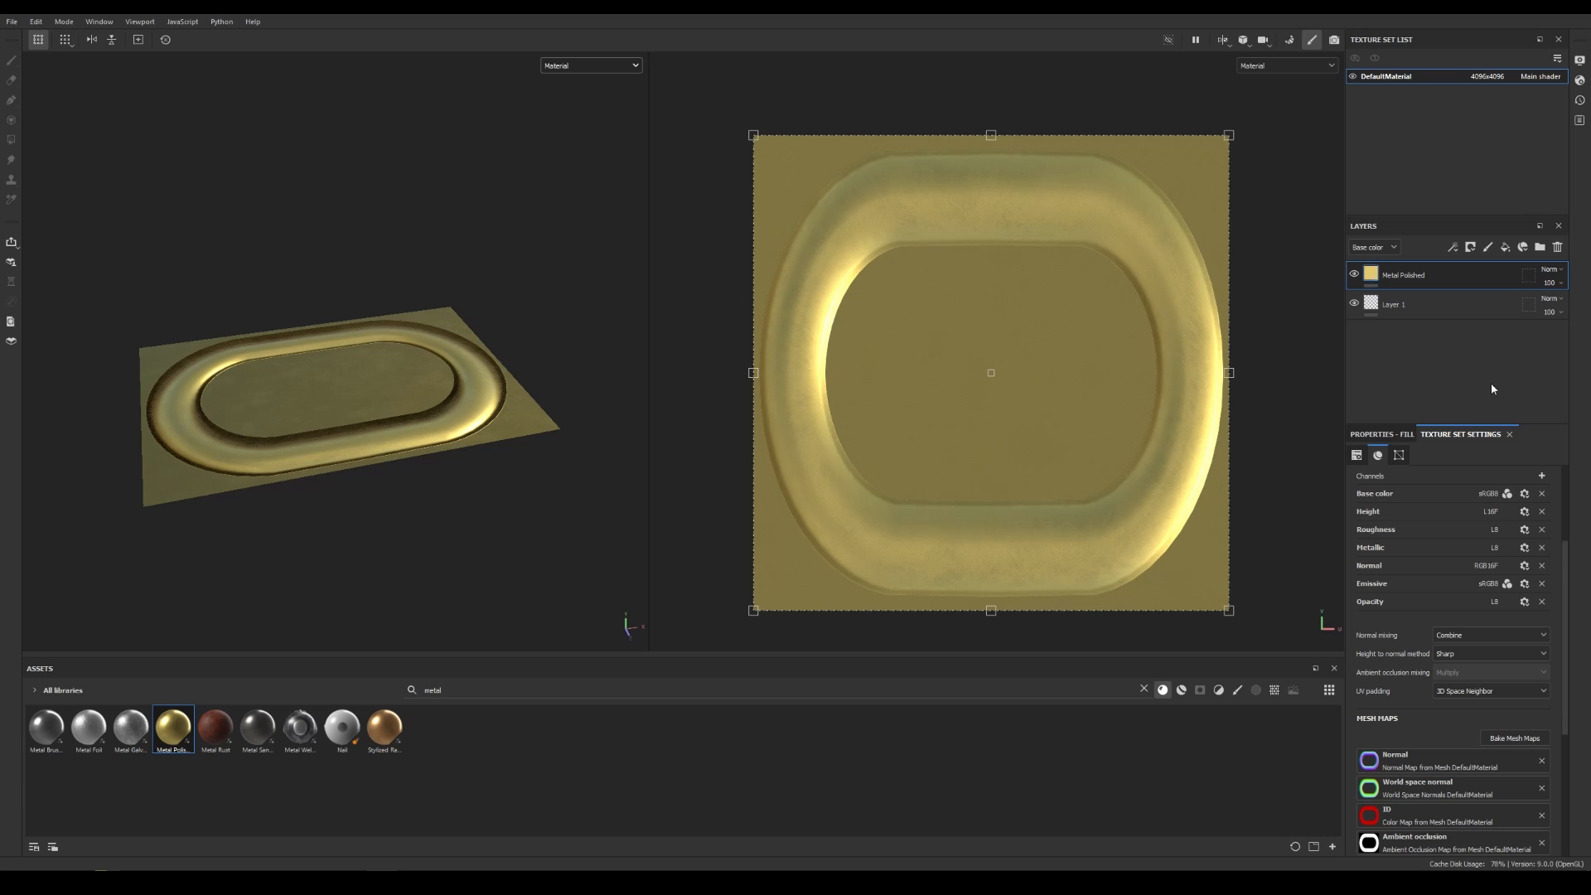
# Add a black mask with a color selection to the Metal Polished layer, picking the red color of the ID map.
pyautogui.click(1471, 248)
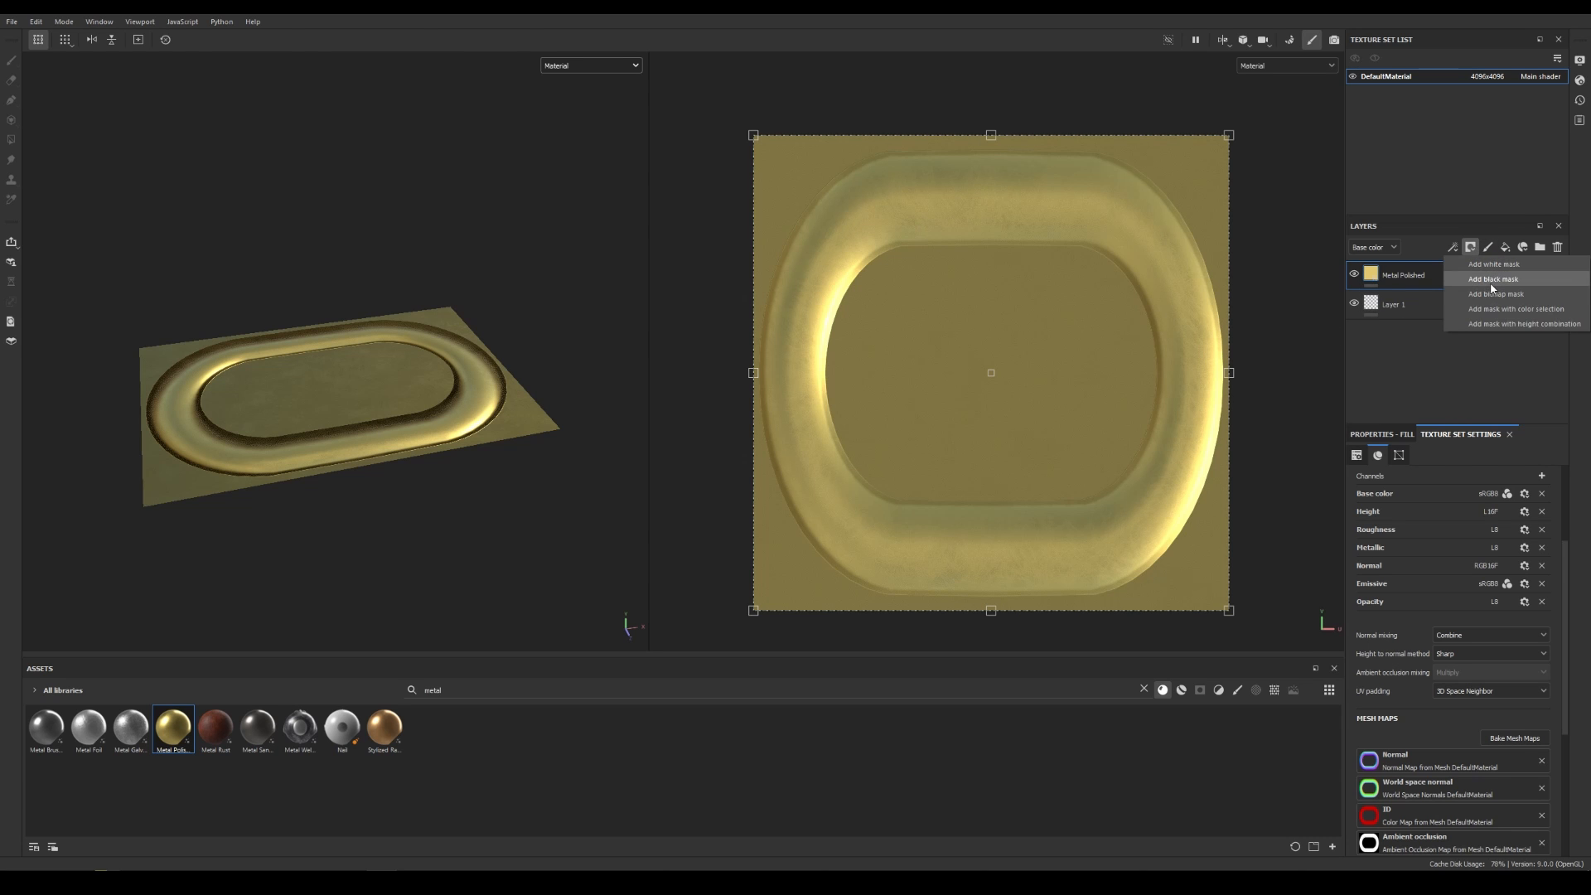
pyautogui.click(1490, 282)
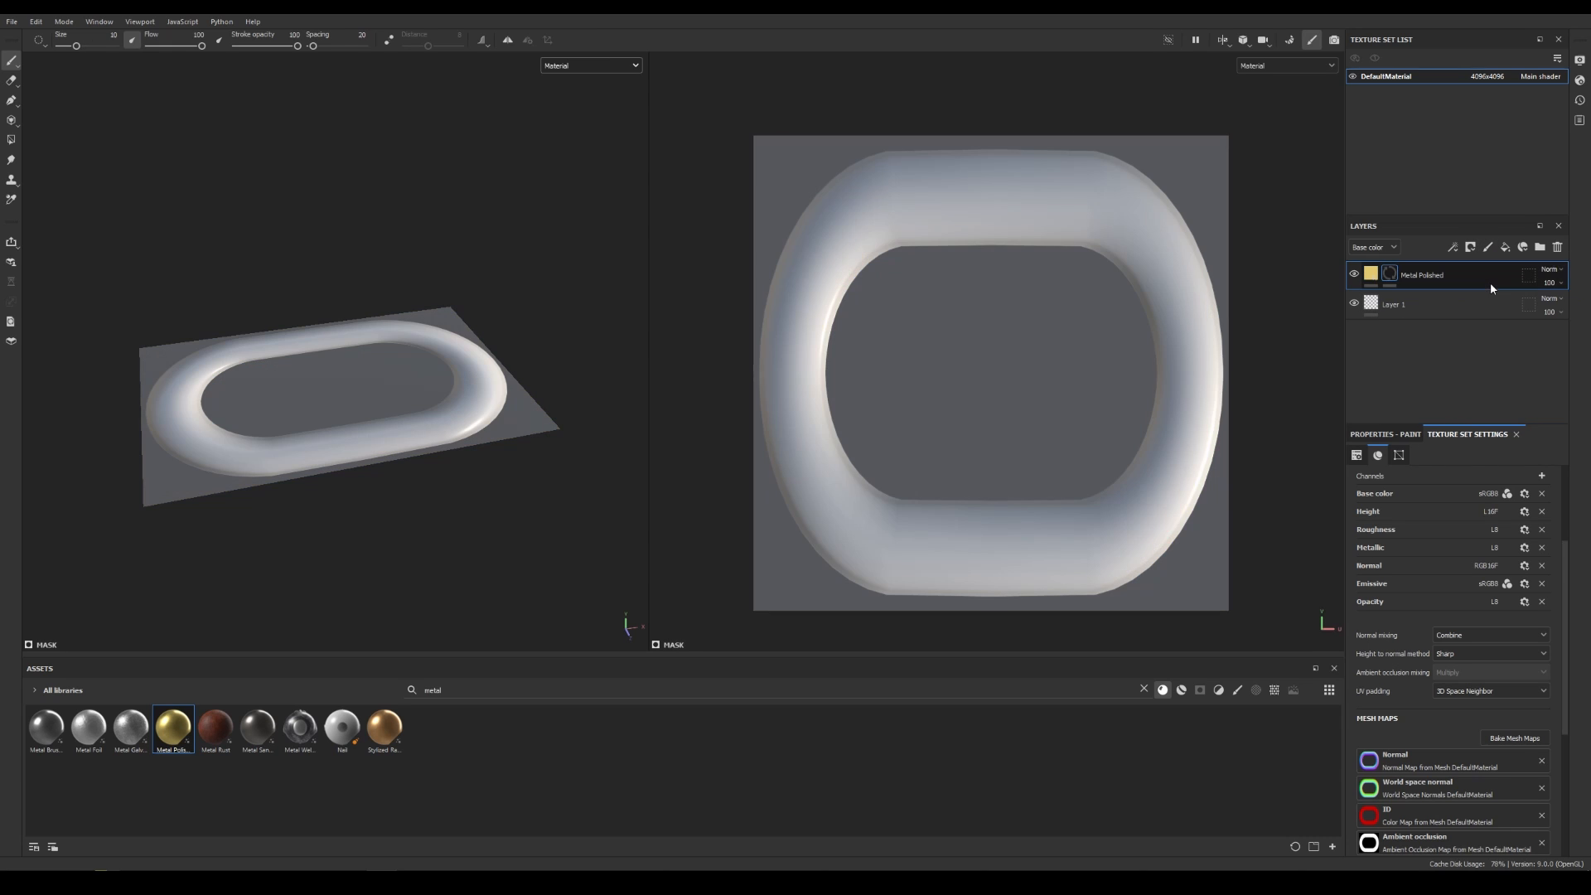
pyautogui.rightClick(1407, 283)
pyautogui.click(1496, 759)
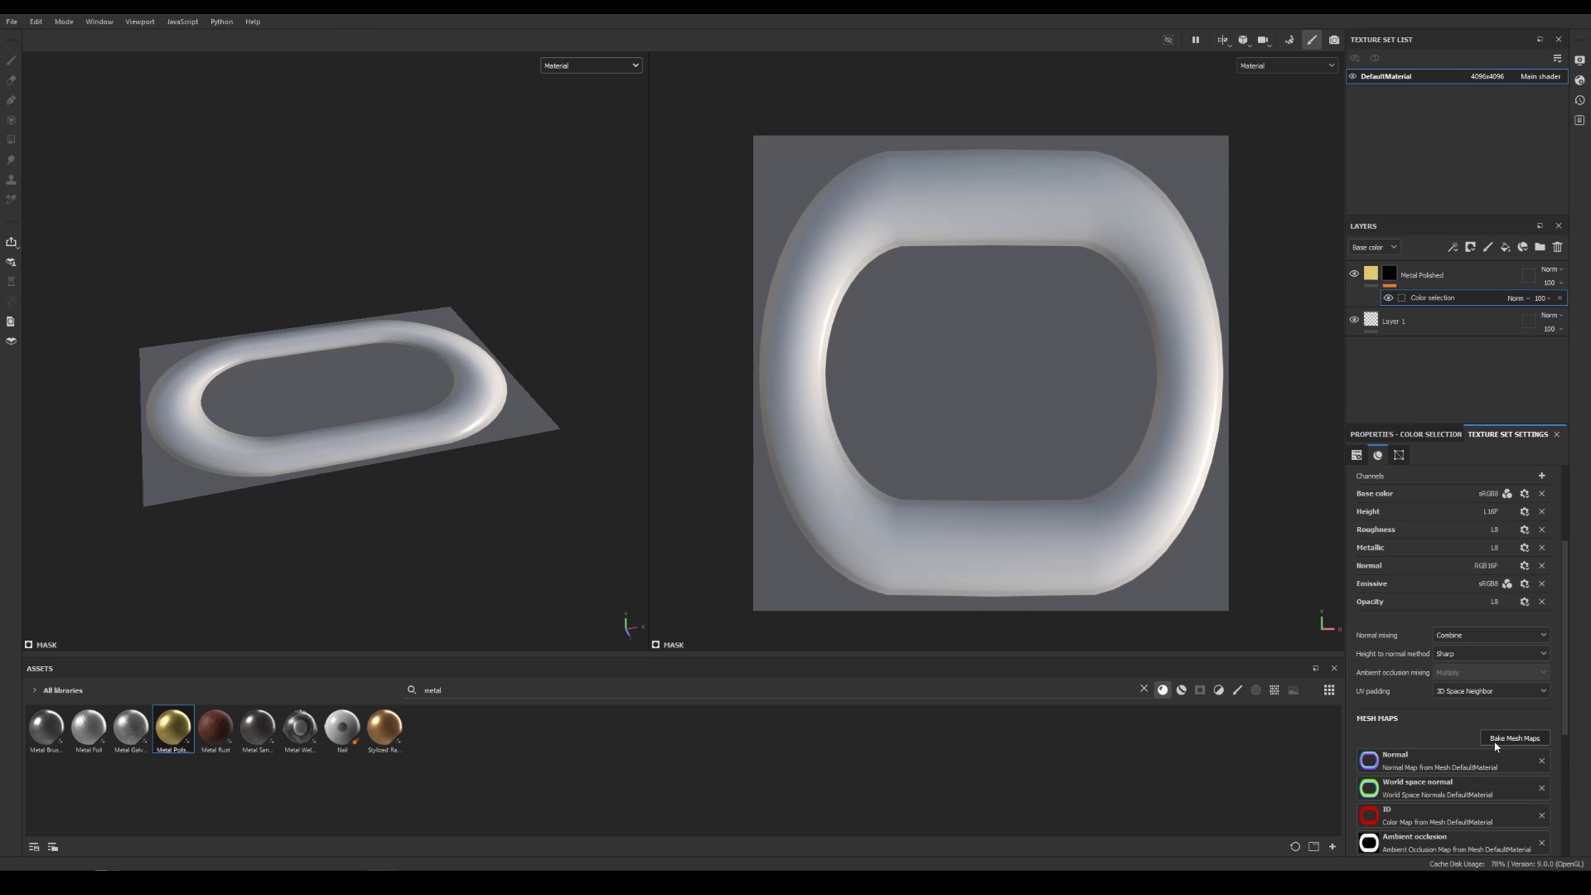
pyautogui.click(1406, 434)
pyautogui.click(1538, 601)
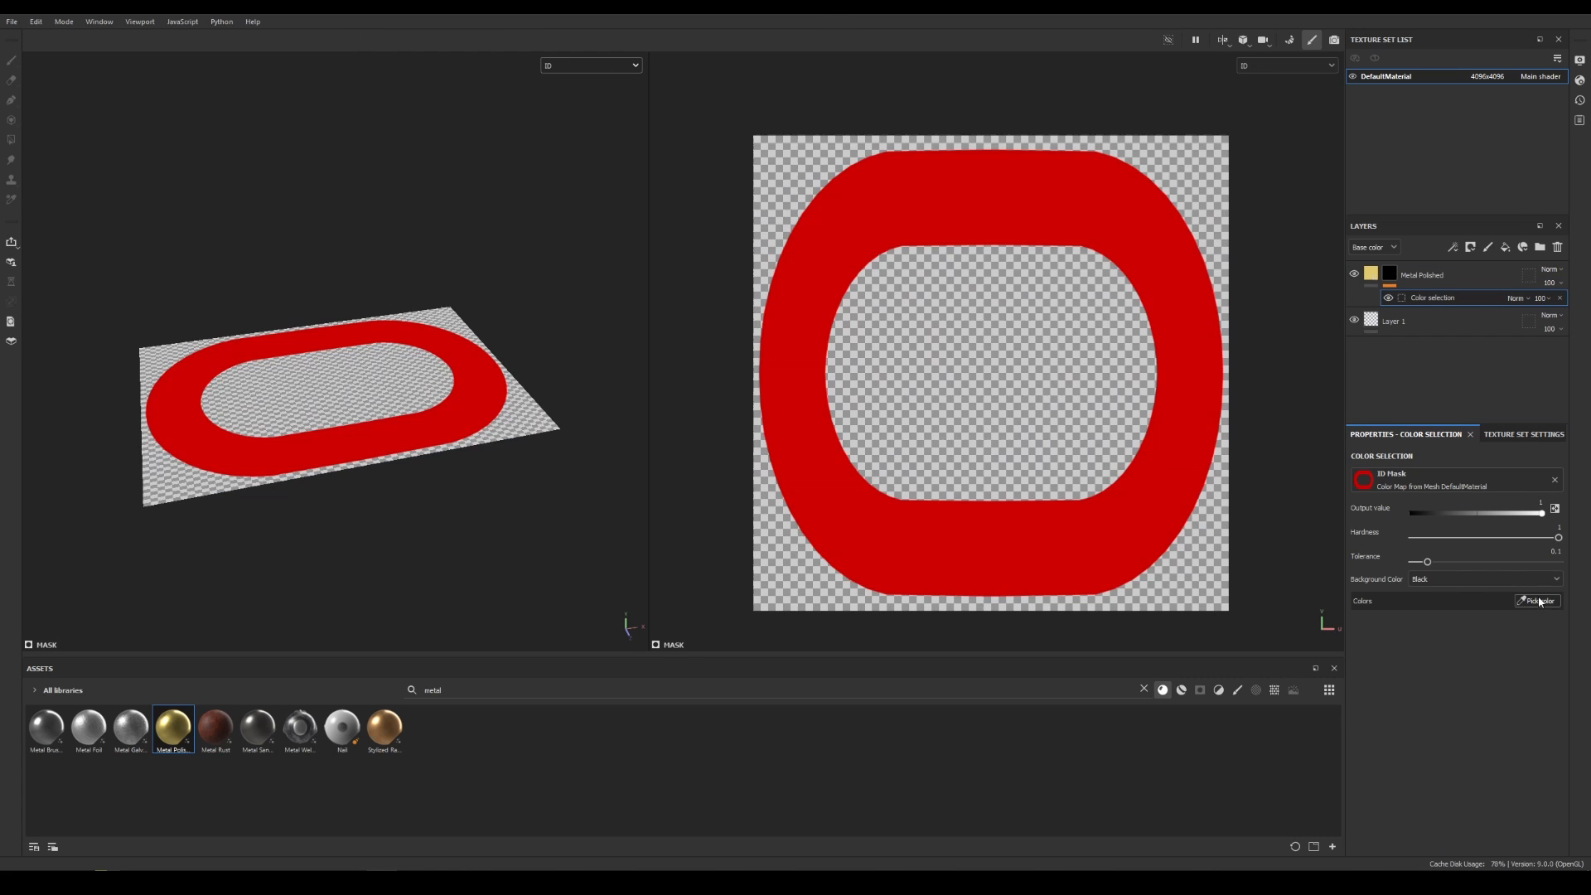
pyautogui.click(1200, 291)
pyautogui.keyDown('alt'); pyautogui.moveTo(446, 201); pyautogui.dragTo(455, 271); pyautogui.keyUp('alt')
pyautogui.keyDown('alt'); pyautogui.moveTo(455, 271); pyautogui.dragTo(468, 328, button='middle'); pyautogui.keyUp('alt')
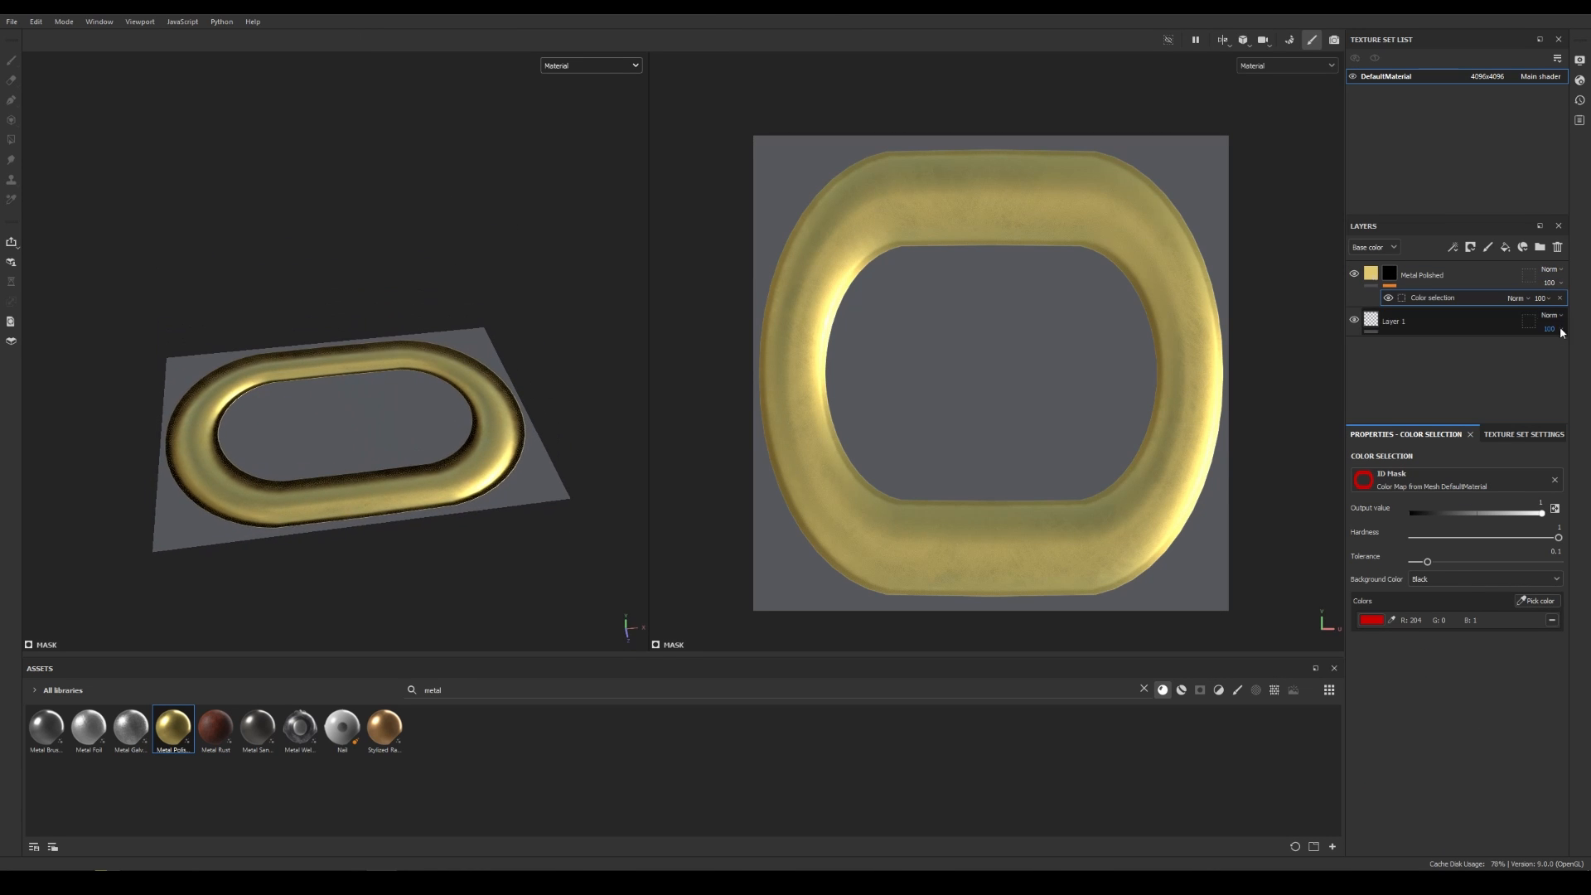
# Enable the opacity channel on the Metal Polished layer and add an inverted Levels effect affecting Opacity.
pyautogui.click(1372, 279)
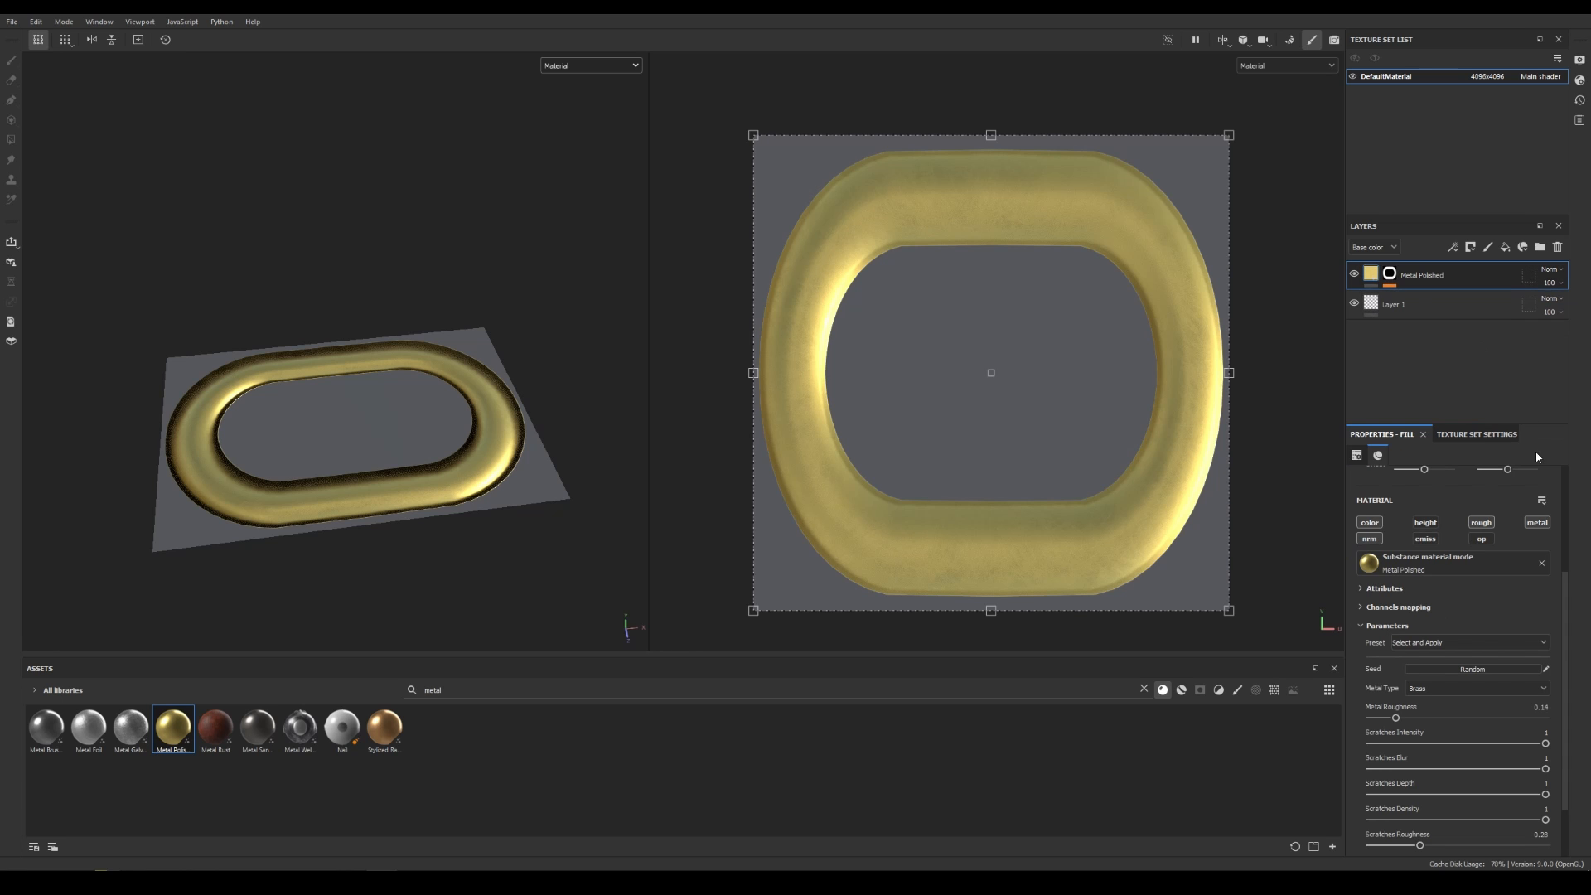
pyautogui.click(1482, 540)
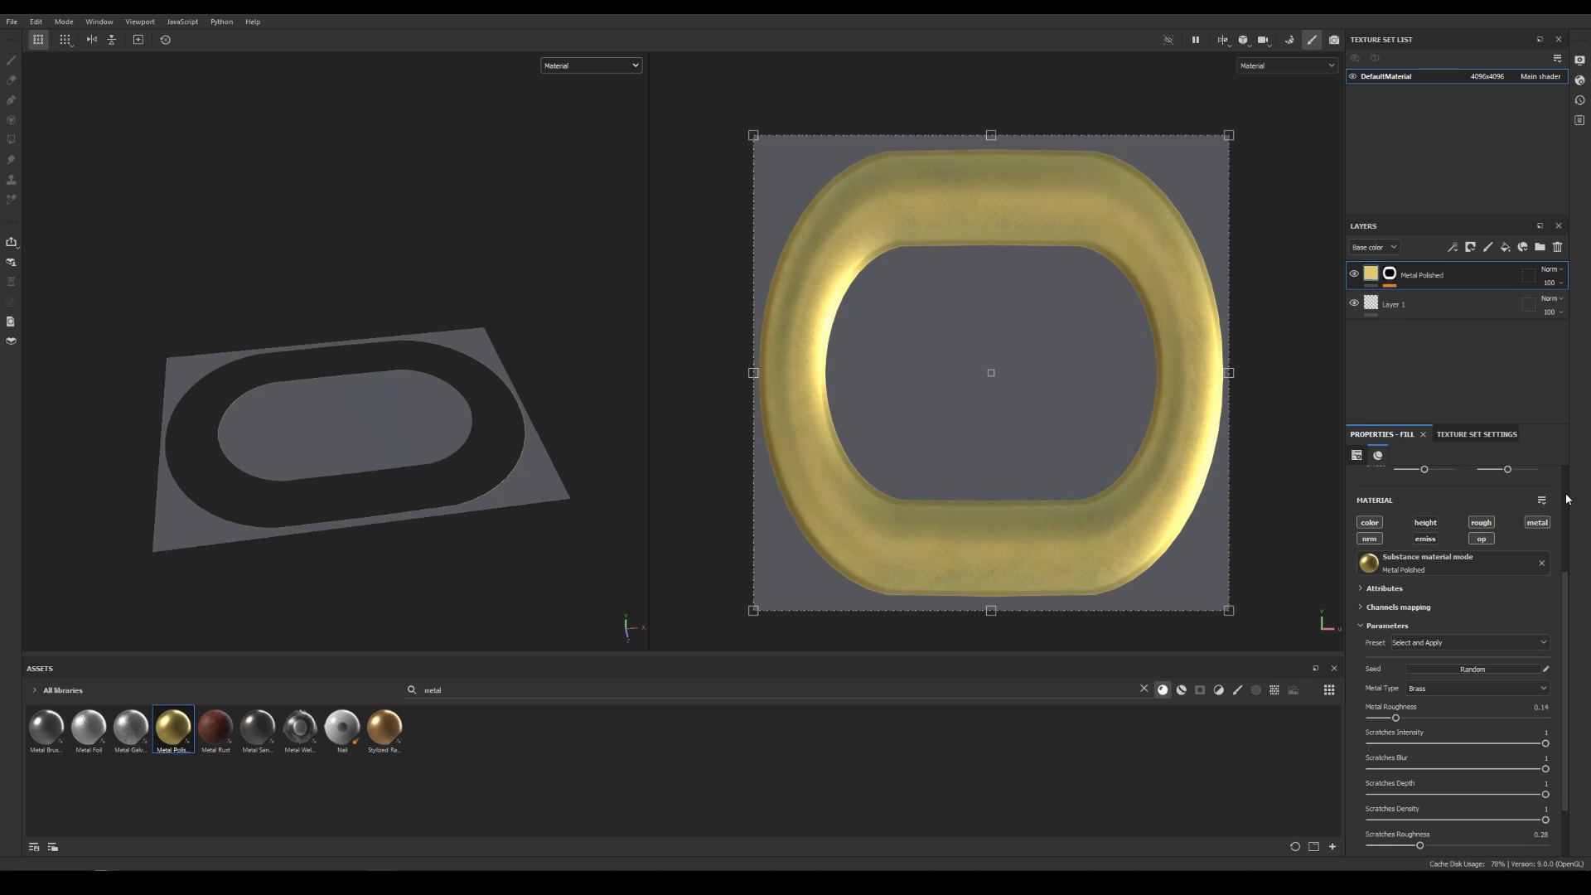
pyautogui.rightClick(1370, 281)
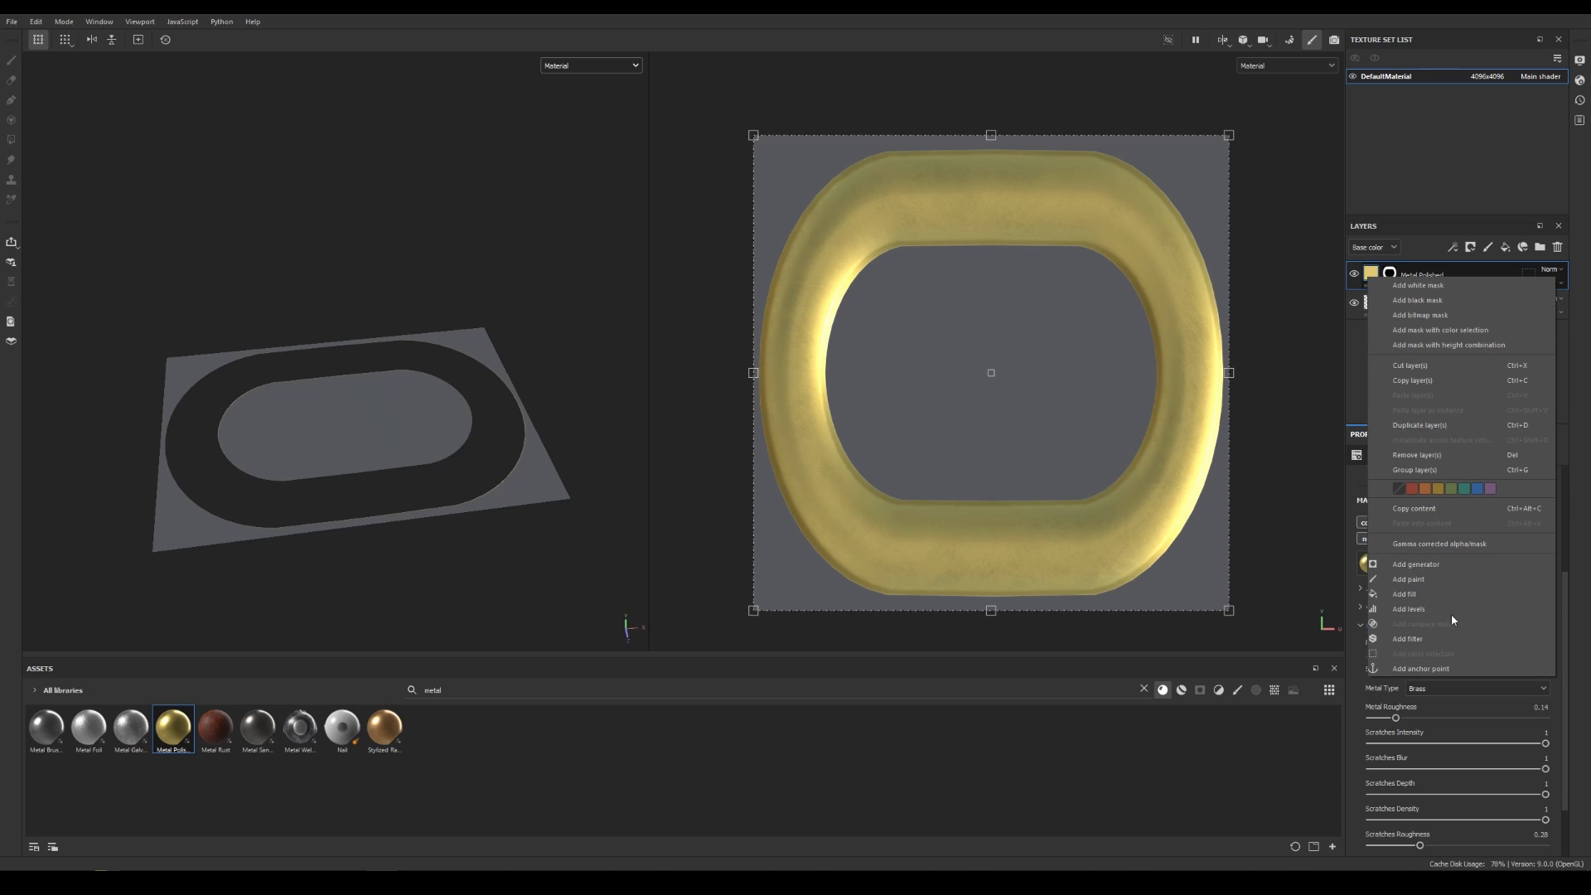
pyautogui.click(1501, 609)
pyautogui.click(1444, 478)
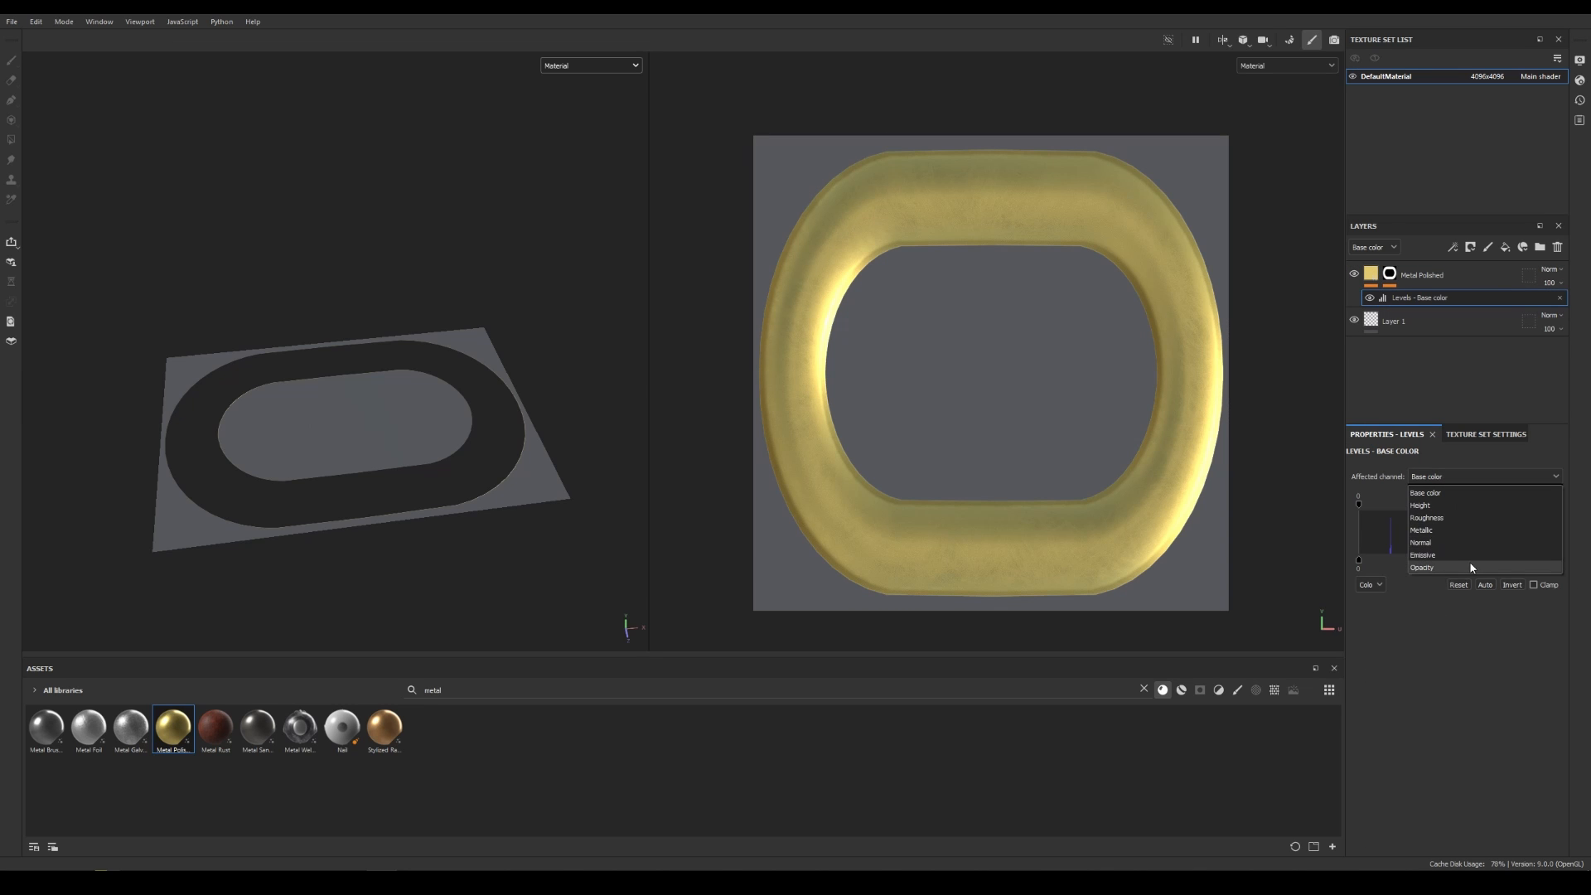
pyautogui.click(1436, 568)
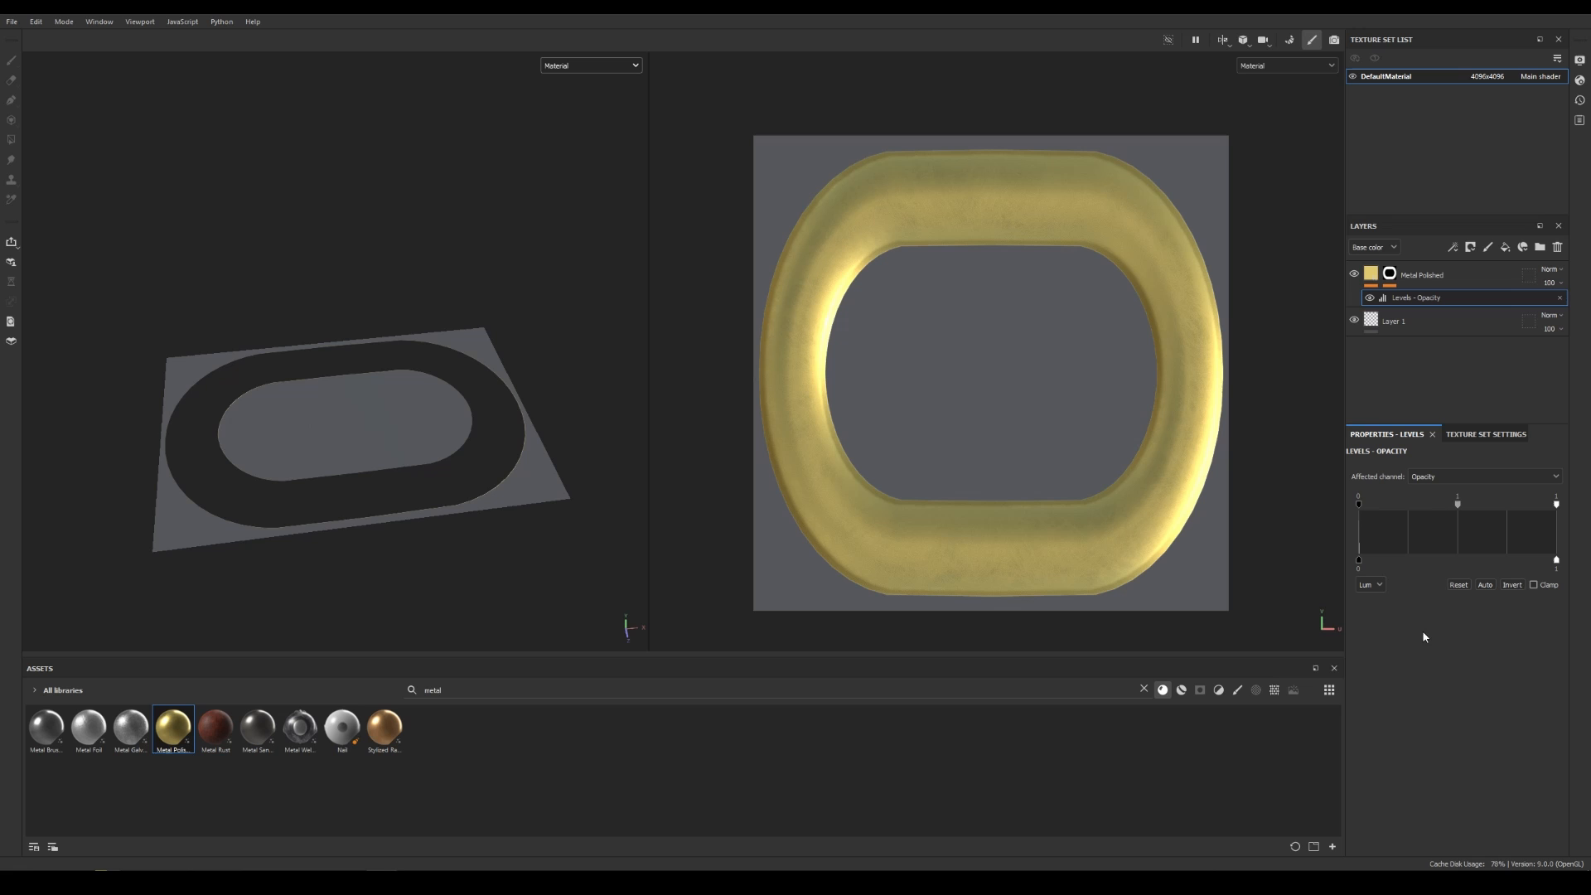
pyautogui.click(1515, 586)
pyautogui.keyDown('alt'); pyautogui.moveTo(425, 299); pyautogui.dragTo(472, 282); pyautogui.keyUp('alt')
pyautogui.keyDown('alt'); pyautogui.moveTo(467, 492); pyautogui.dragTo(461, 494); pyautogui.keyUp('alt')
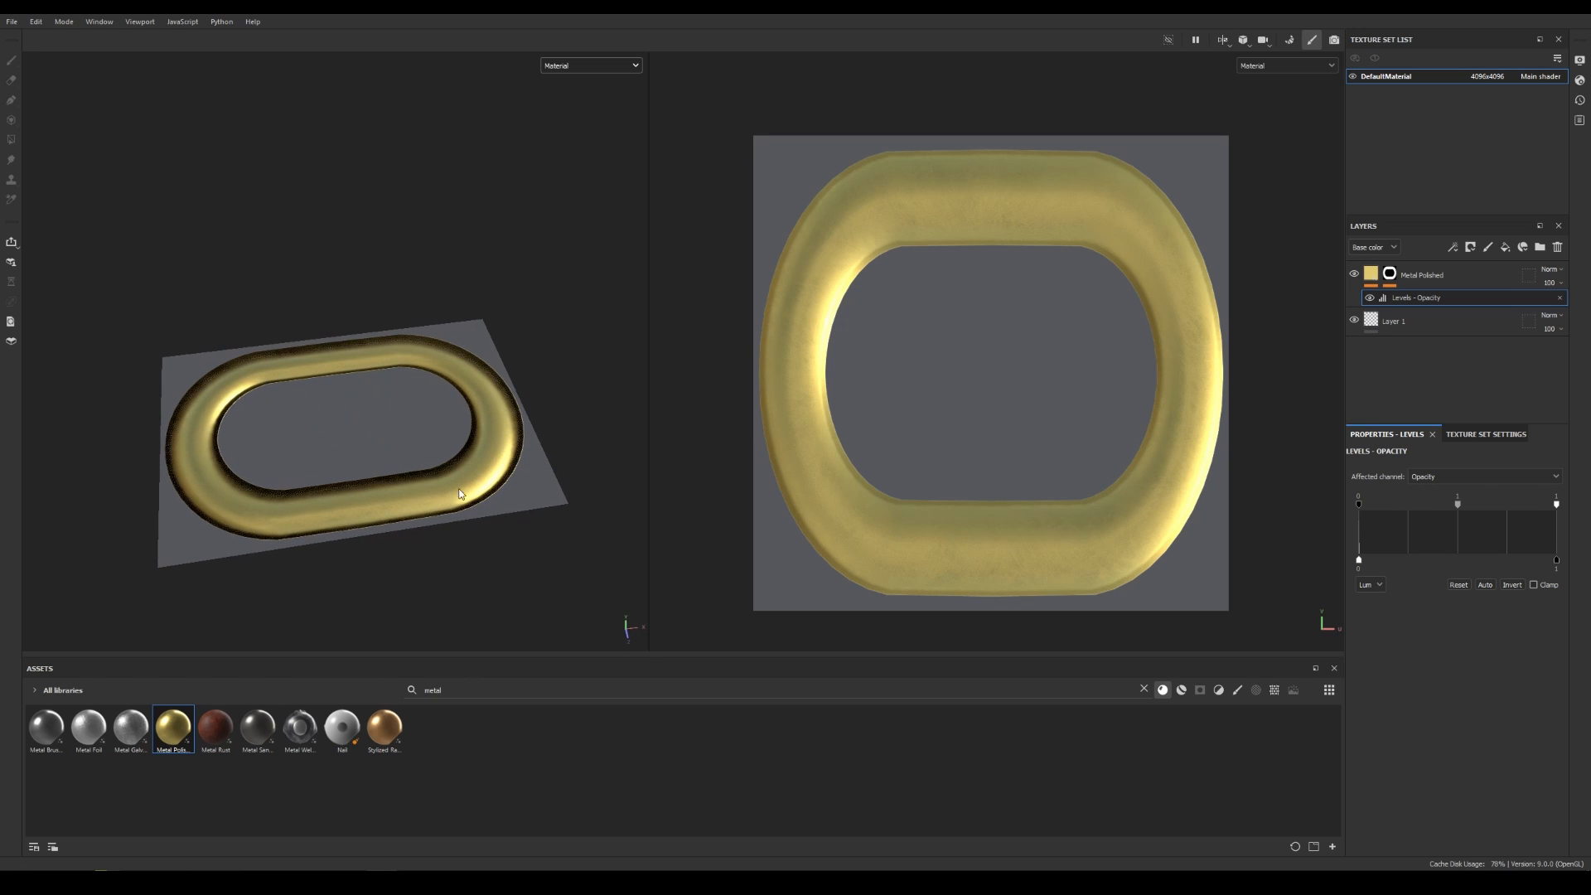
pyautogui.click(379, 439)
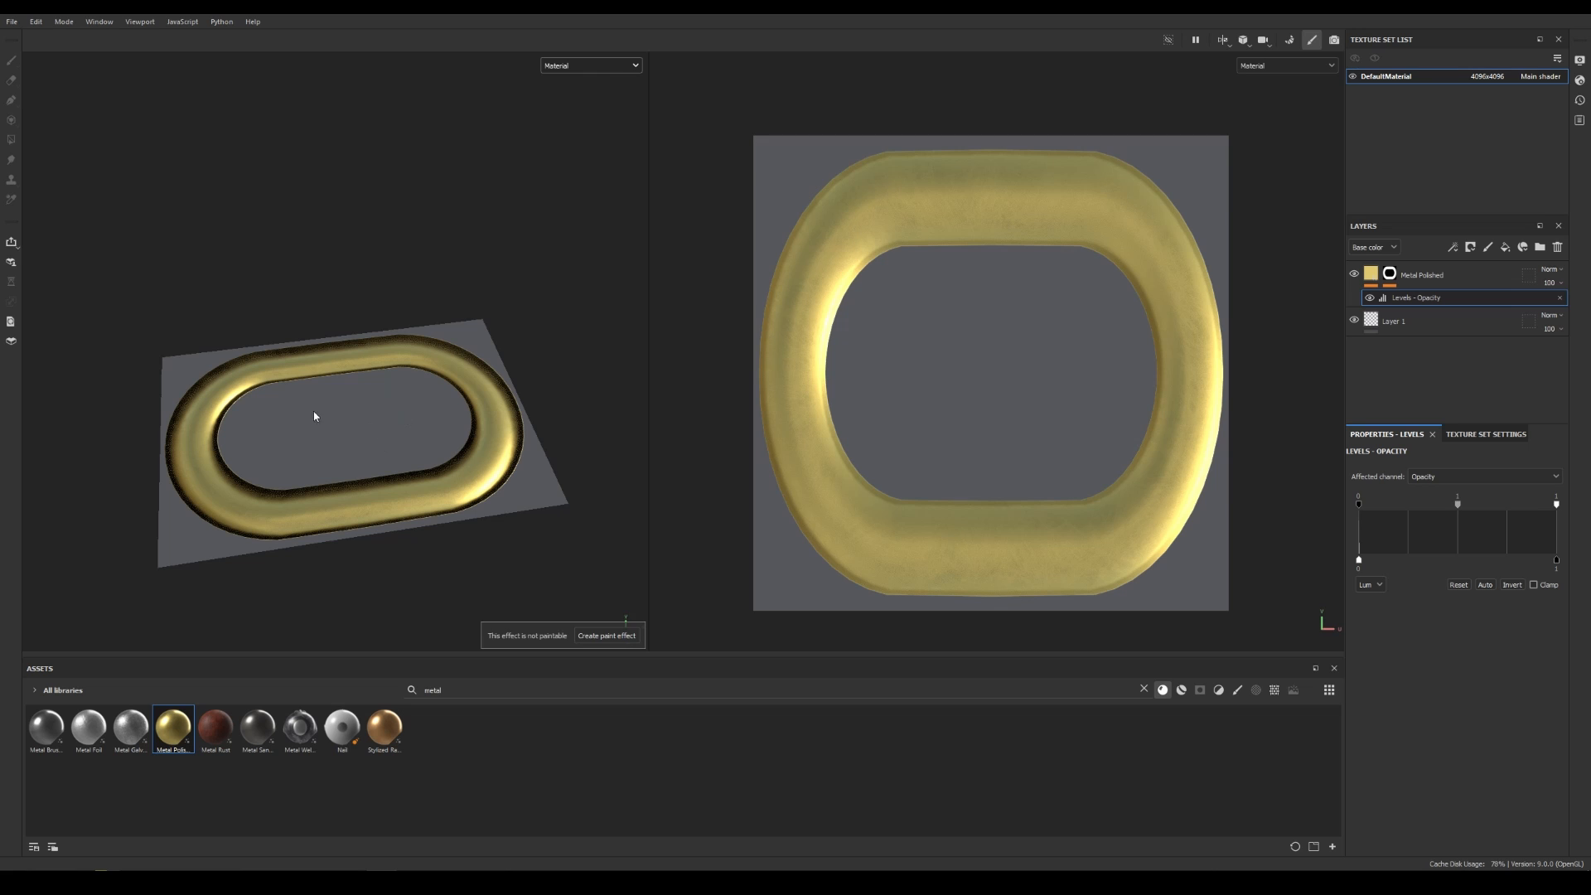
# Add a fill layer and place it directly beneath the Metal Polished layer.
pyautogui.click(1505, 248)
pyautogui.moveTo(1413, 274); pyautogui.dragTo(1419, 320)
# Assign the Opacity Mask from Mesh map to the opacity channel of Fill layer 1.
pyautogui.scroll(-2, 1444, 550)
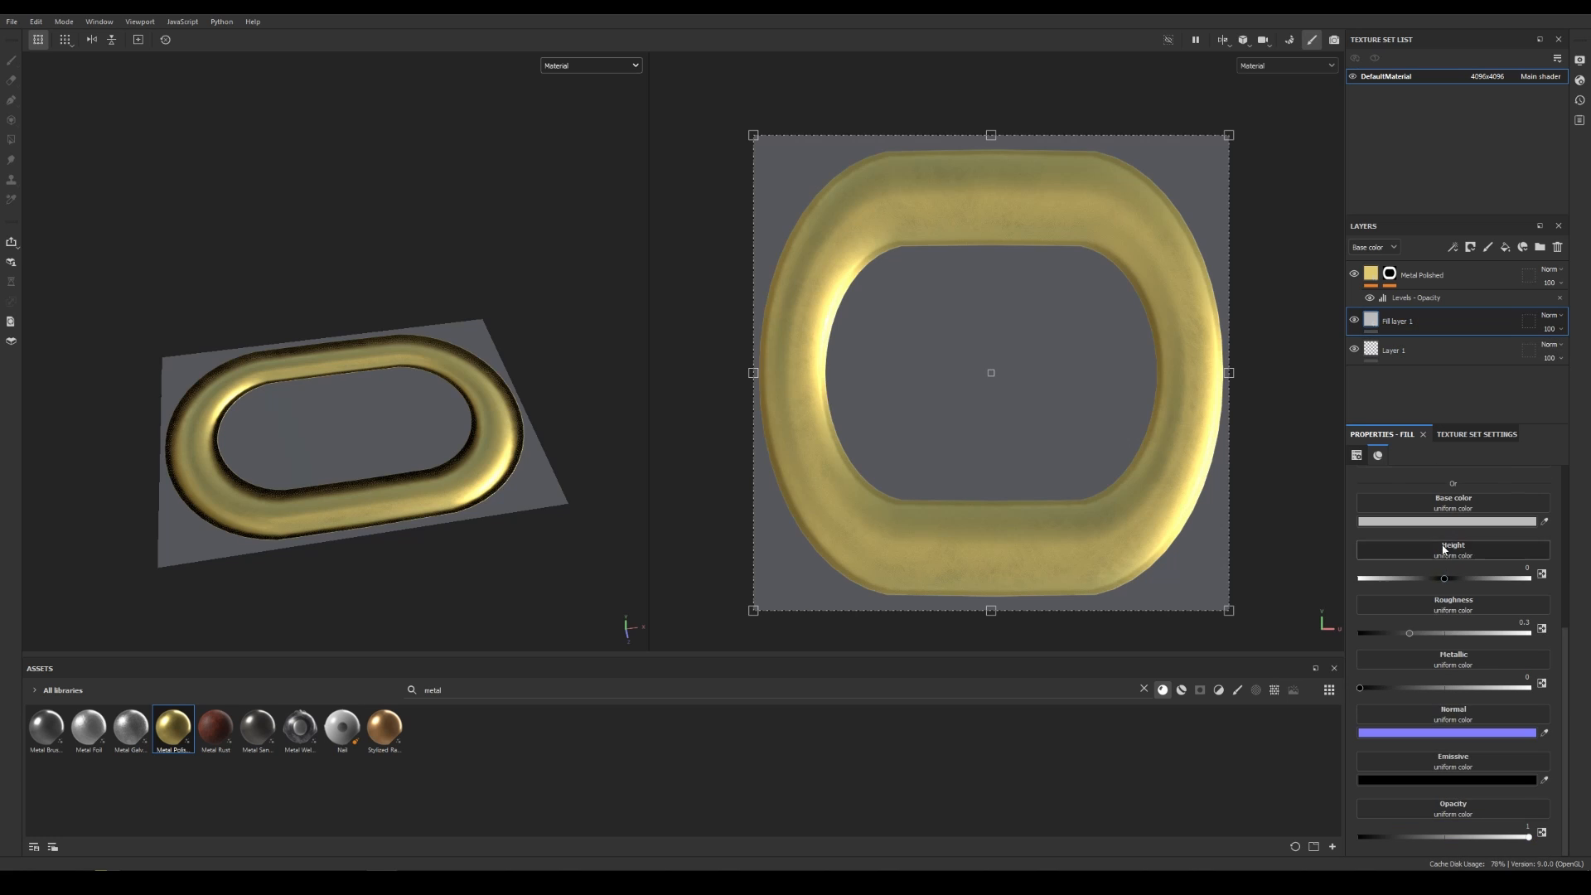
pyautogui.click(1485, 802)
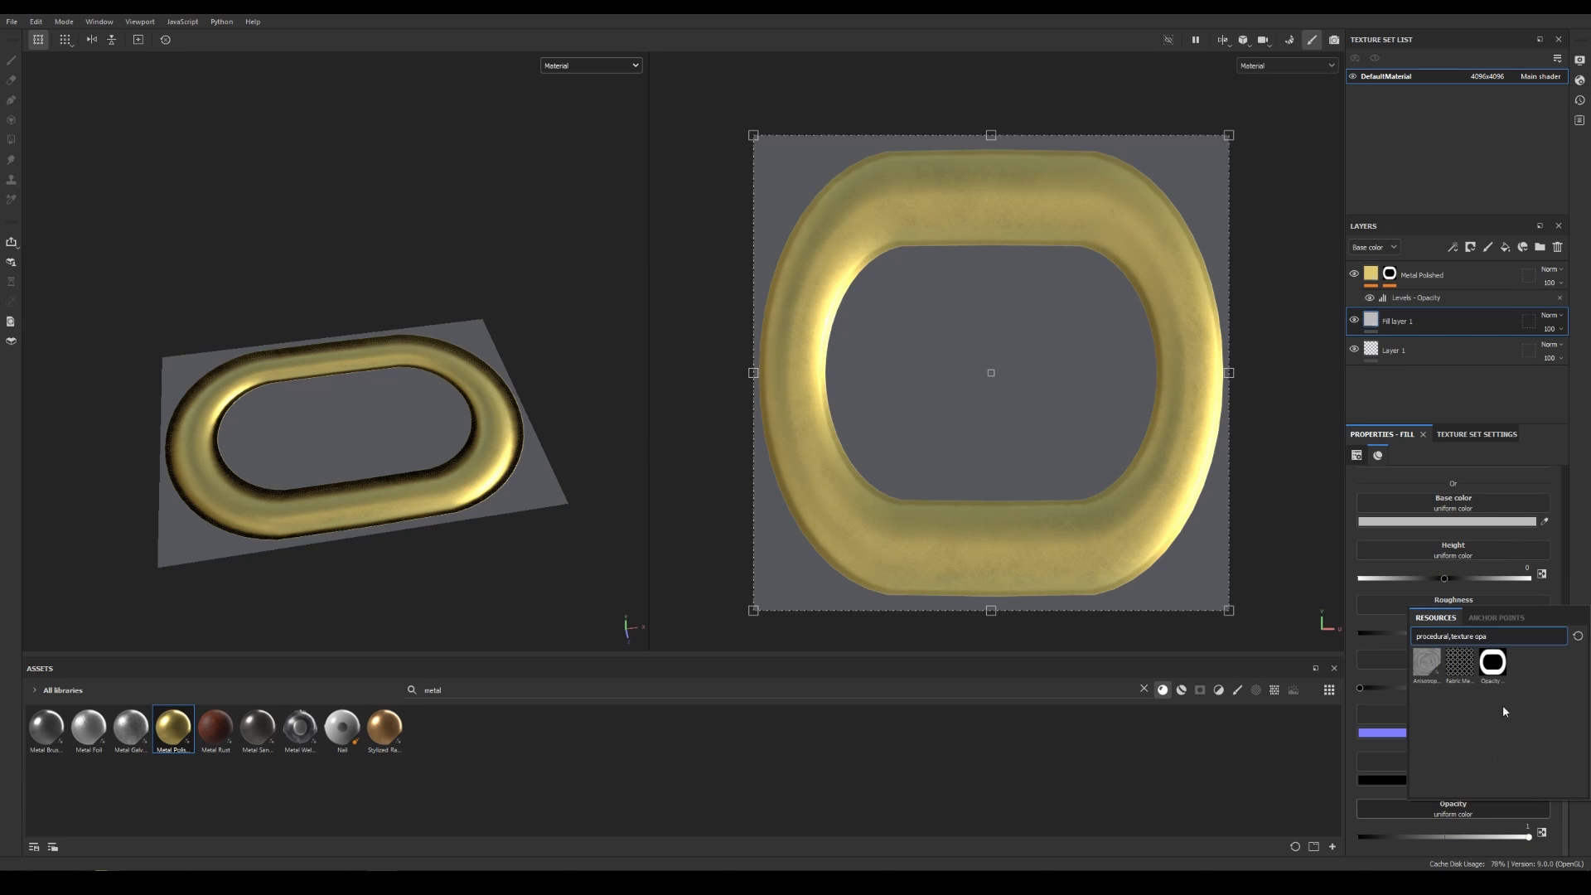
pyautogui.press('BackSpace')
pyautogui.press('BackSpace')
pyautogui.press('BackSpace')
pyautogui.press('BackSpace')
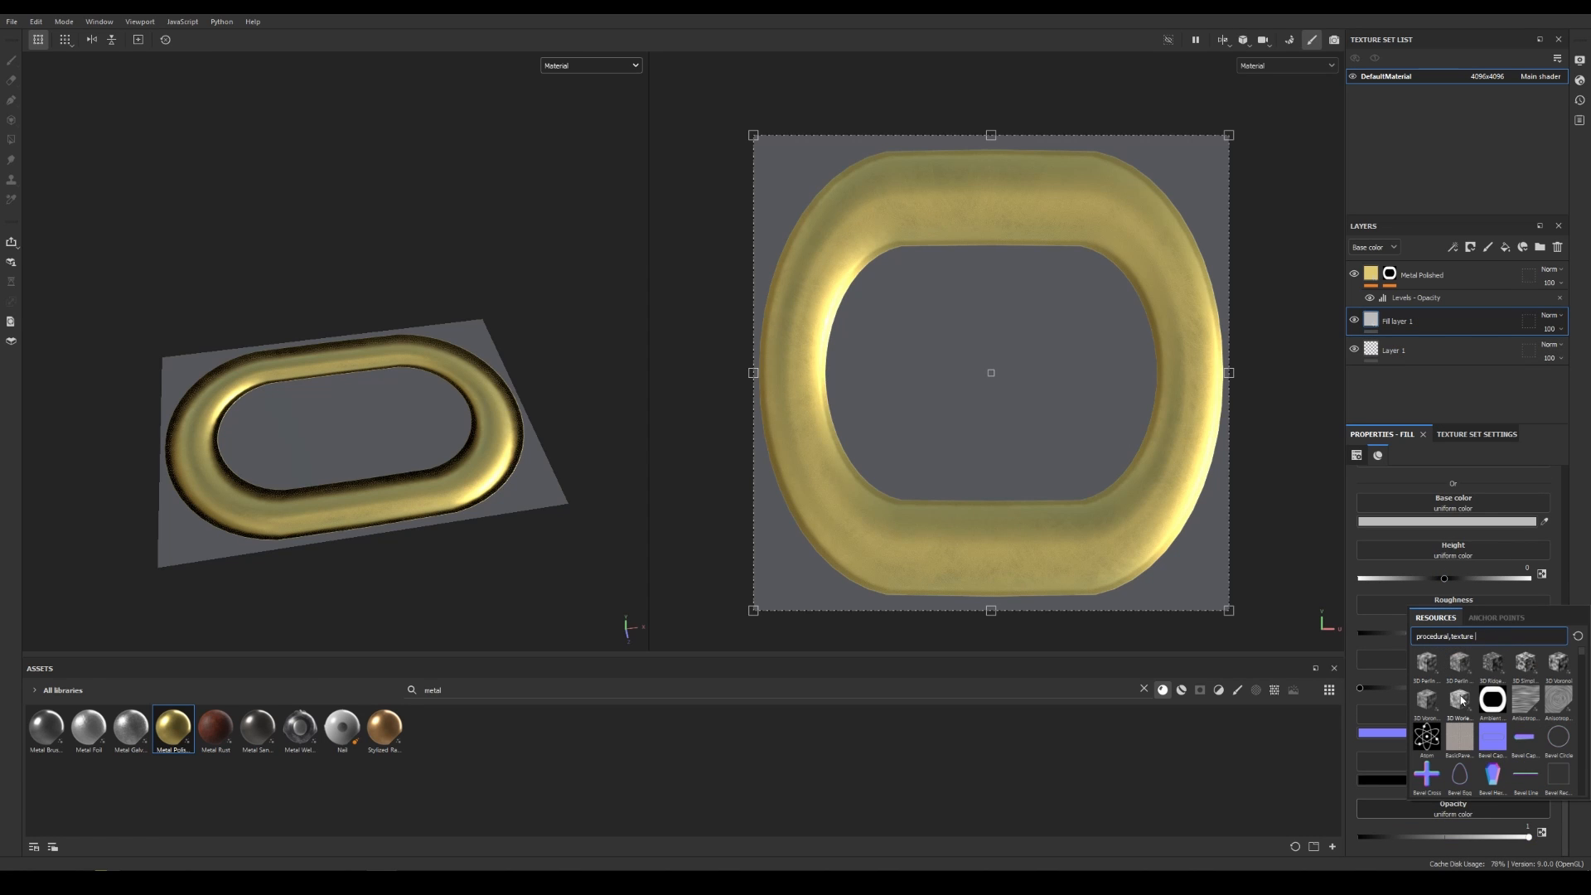
pyautogui.write('mask')
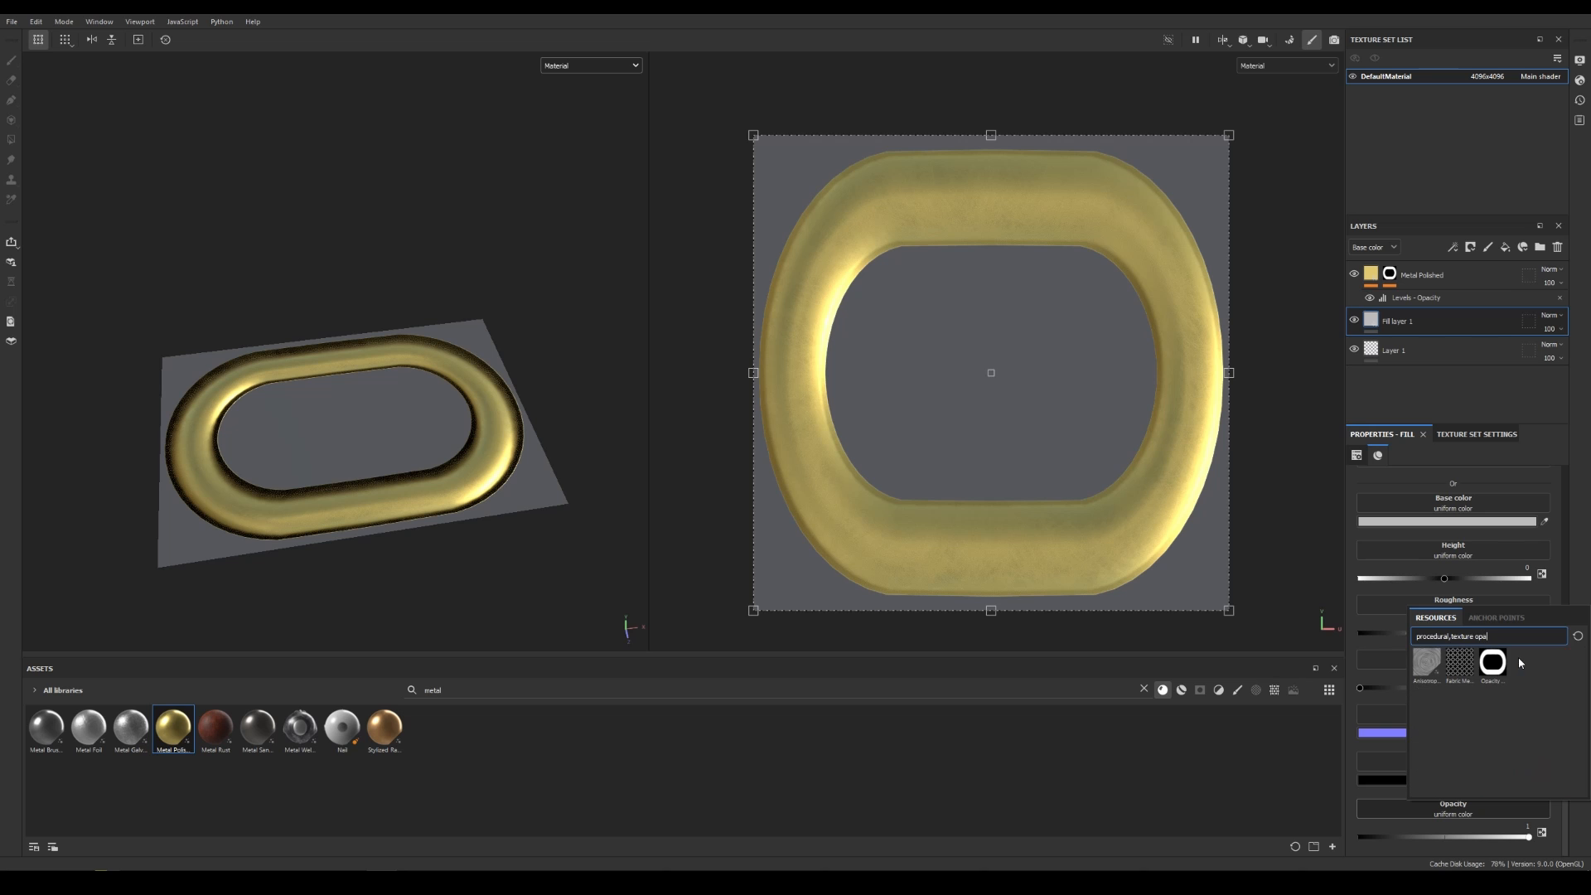
pyautogui.click(1502, 674)
pyautogui.scroll(-3, 612, 466)
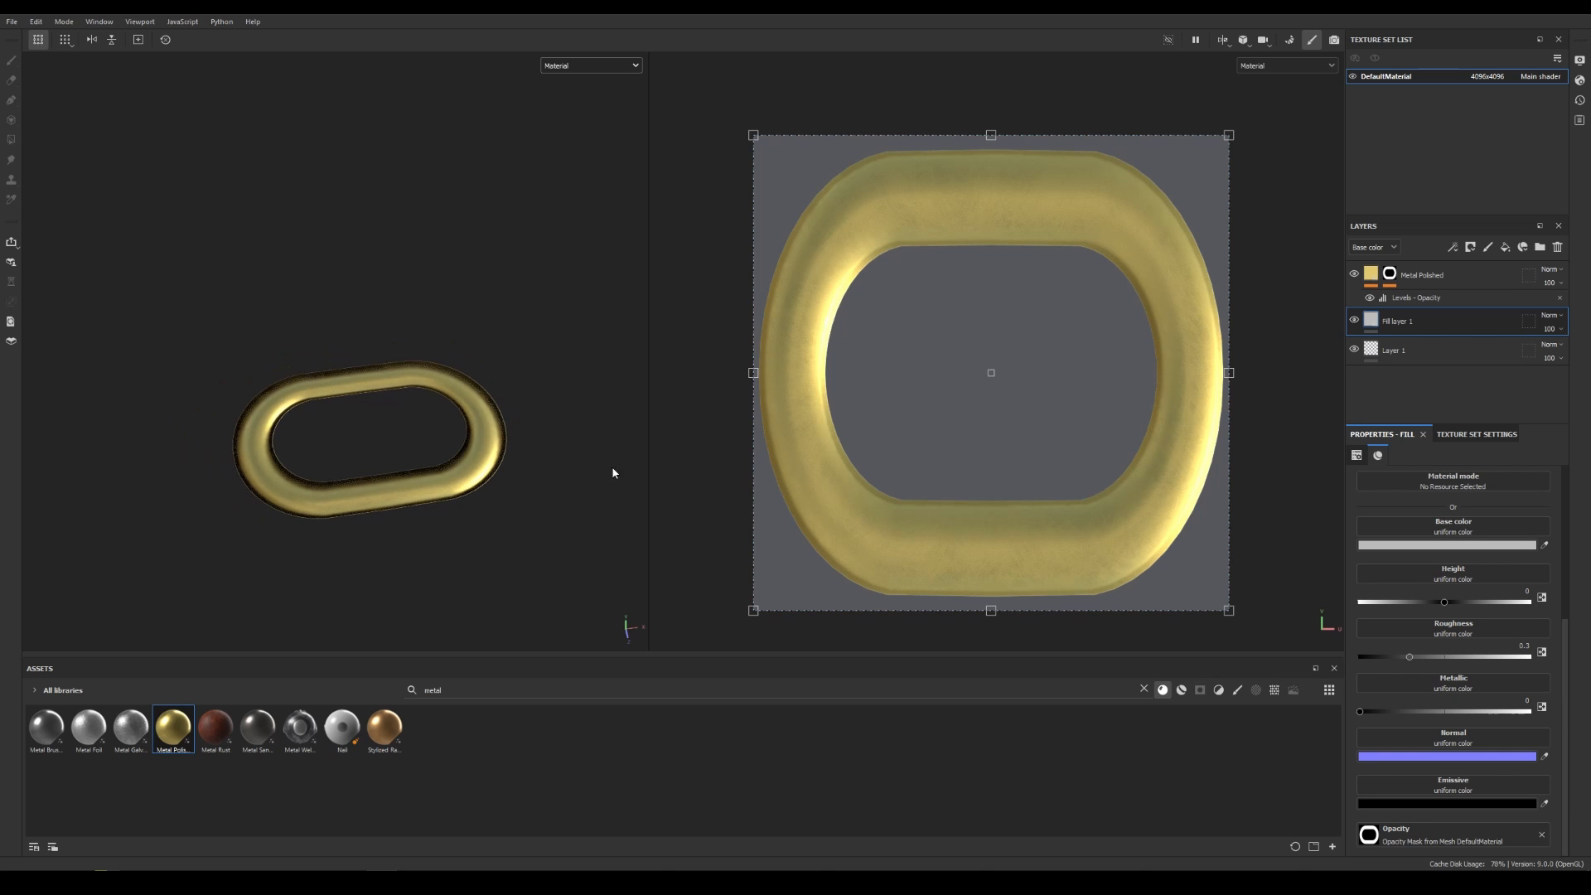
pyautogui.keyDown('alt'); pyautogui.moveTo(606, 547); pyautogui.dragTo(532, 574); pyautogui.keyUp('alt')
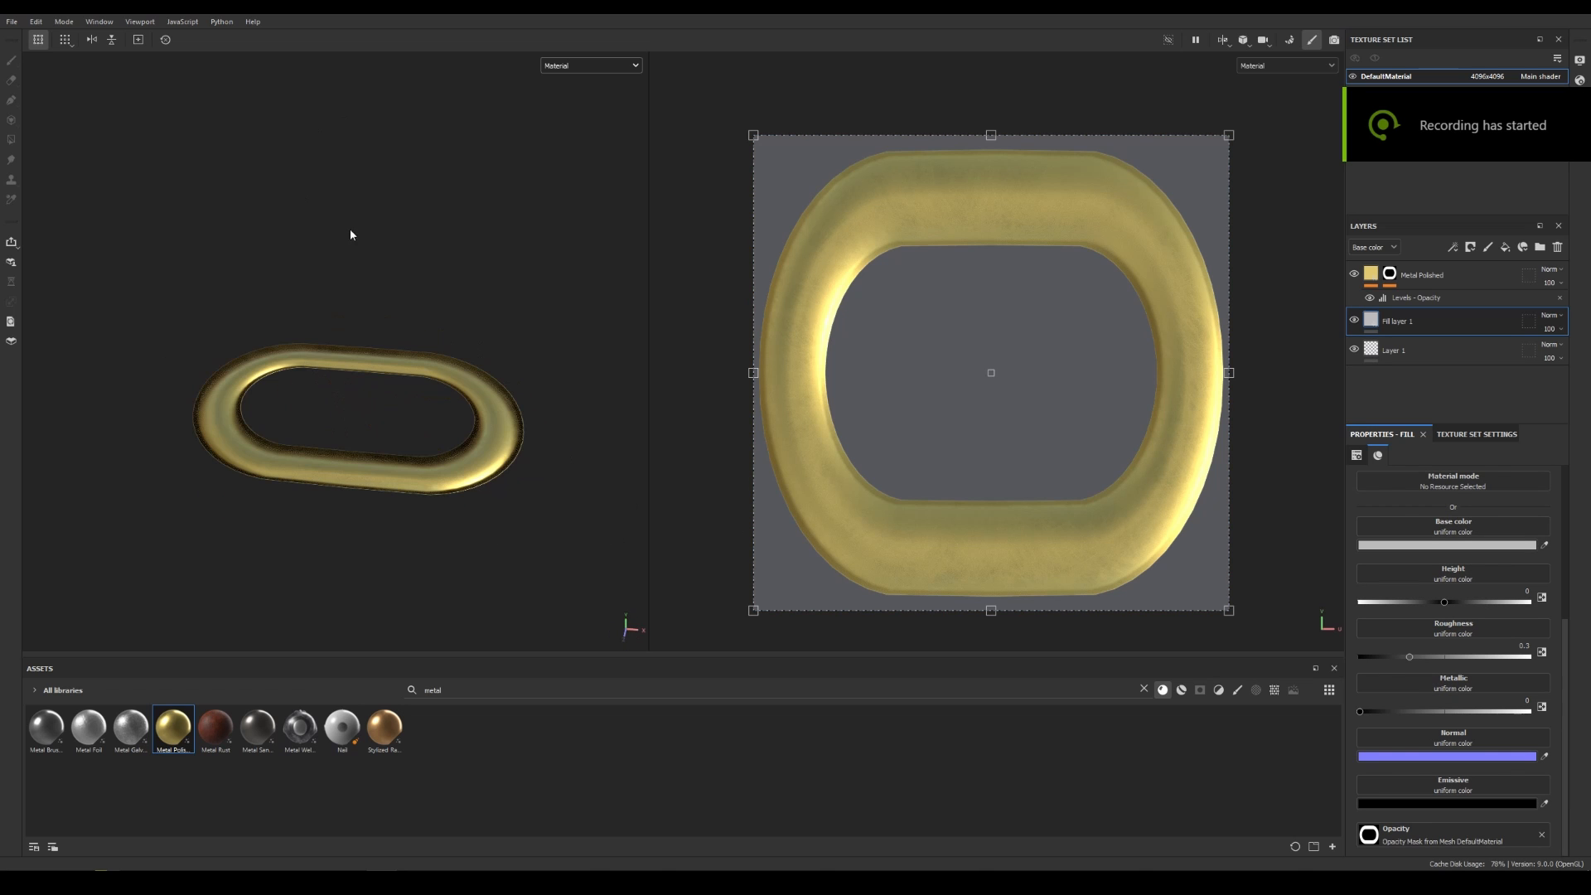
pyautogui.click(468, 348)
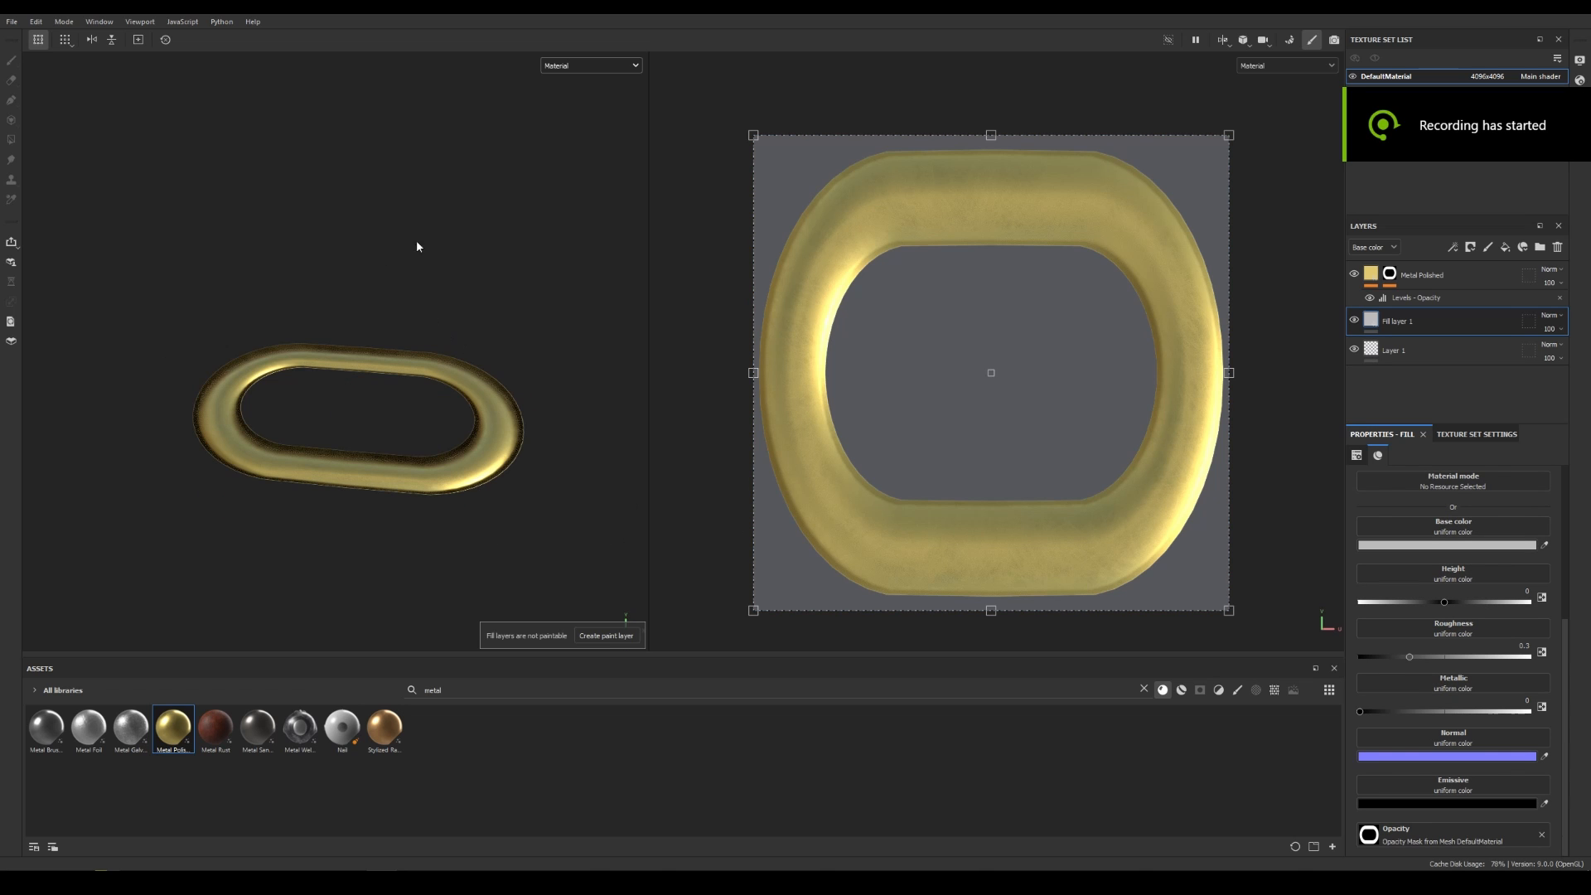
# Export the textures as 8-bit PNG files to the chain tutorial/tex folder with the Blender (Principled BSDF) output template.
pyautogui.click(12, 22)
pyautogui.click(107, 203)
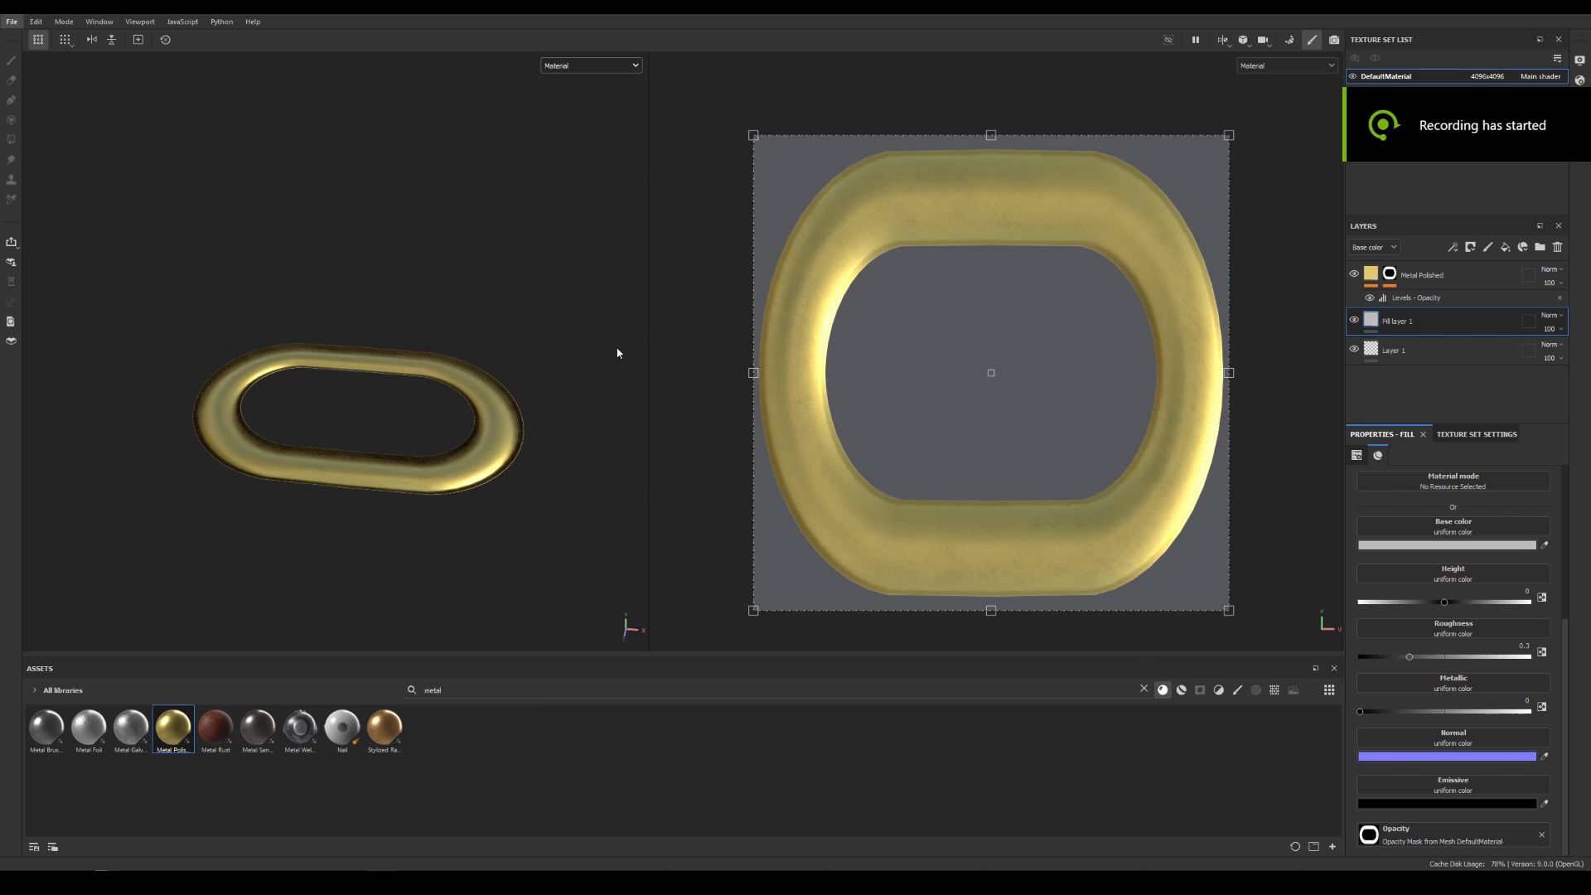
pyautogui.click(934, 285)
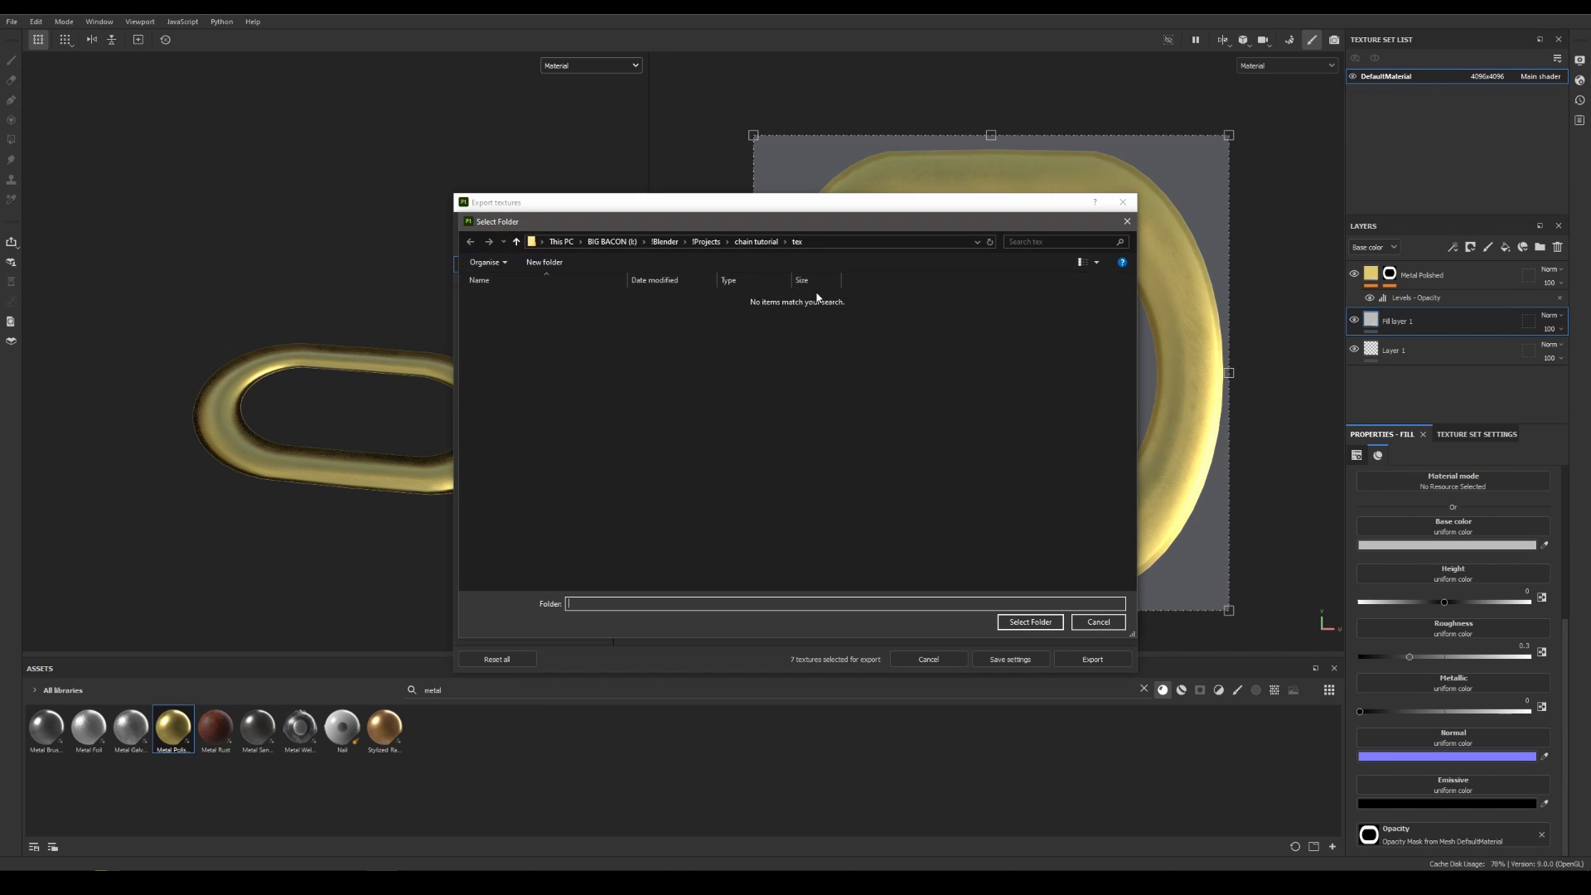
pyautogui.click(1129, 223)
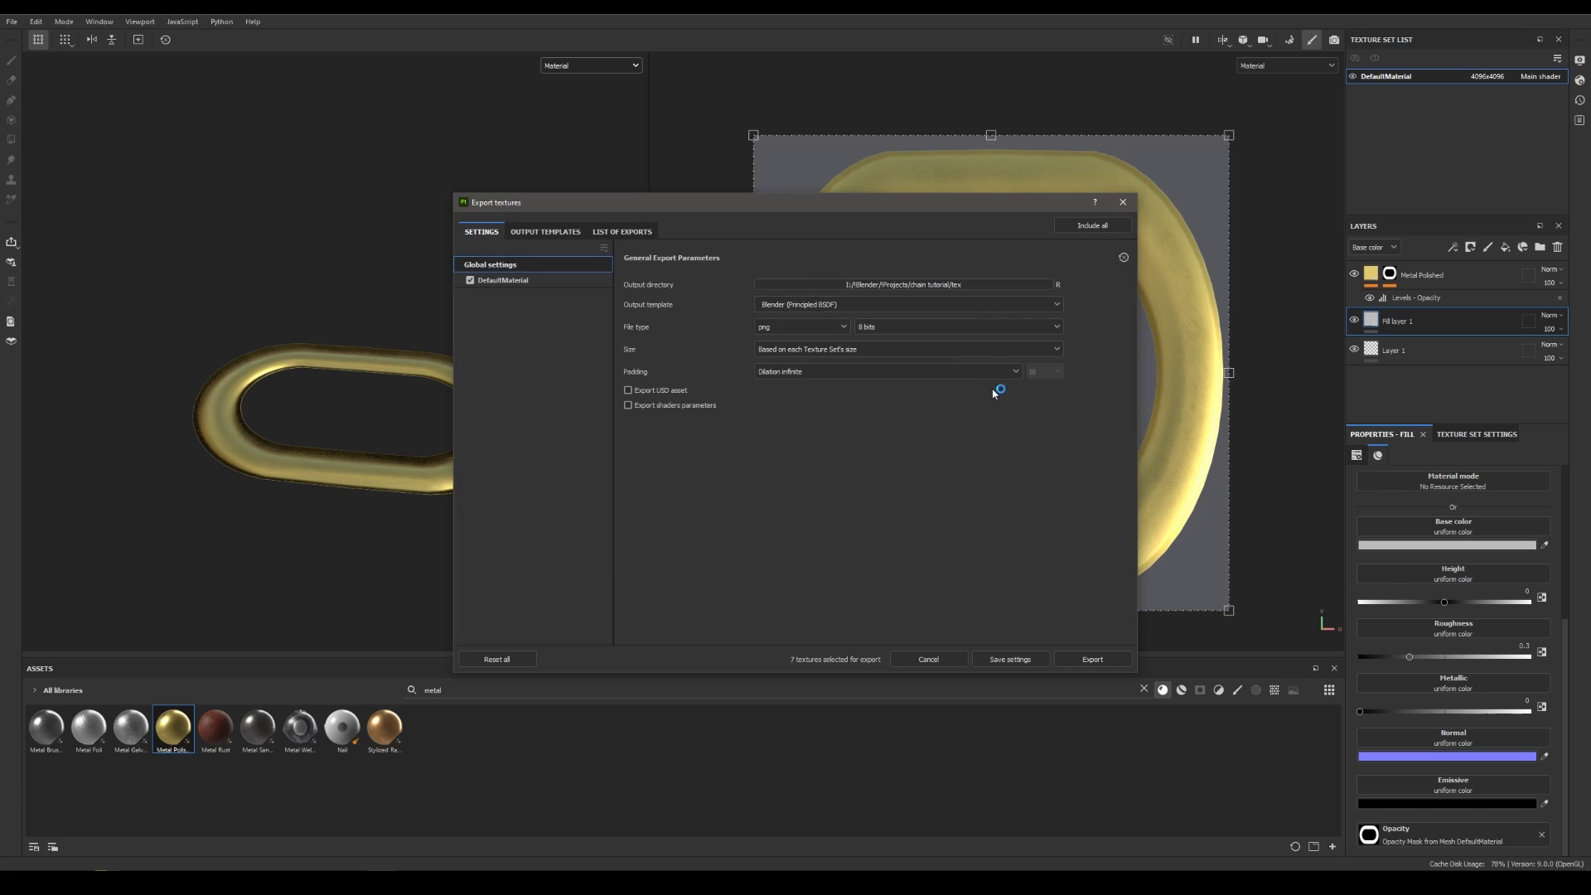
pyautogui.click(837, 305)
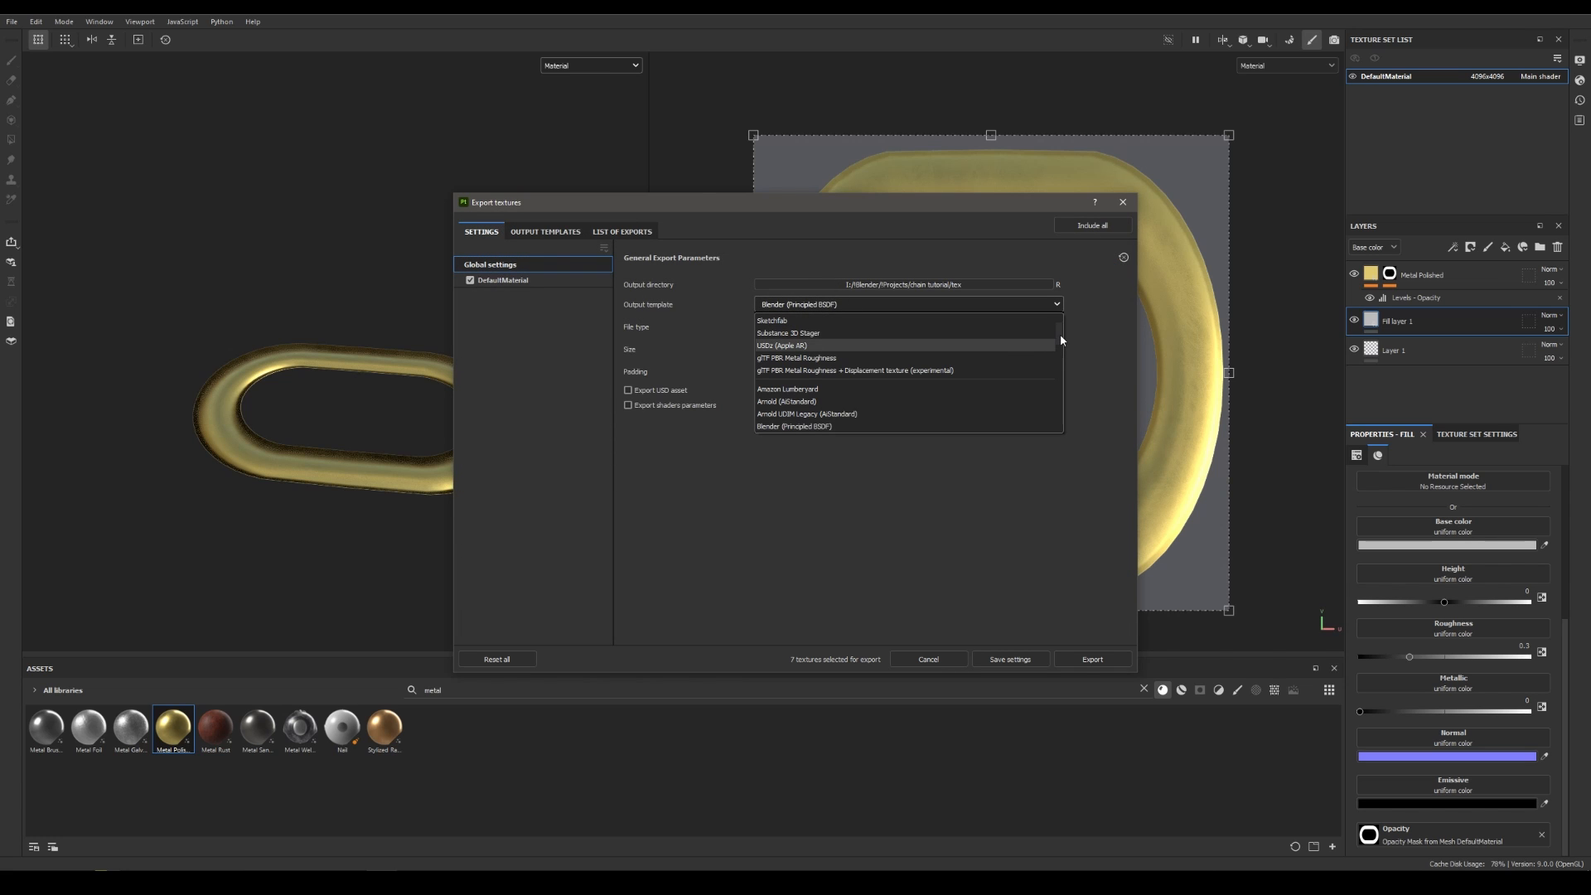
pyautogui.scroll(-8, 1060, 340)
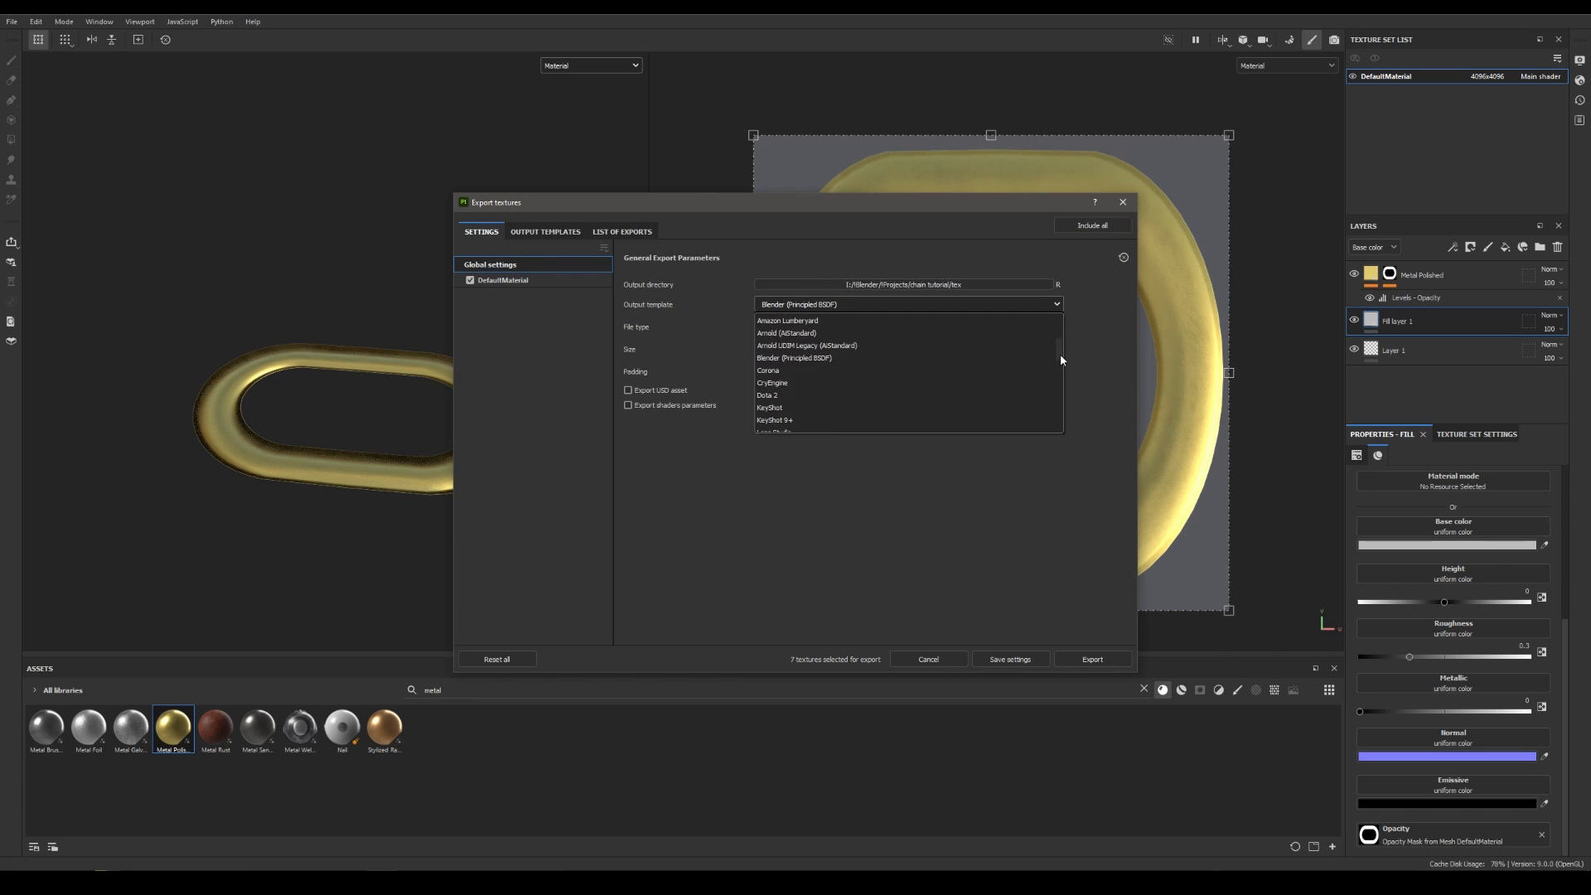
pyautogui.scroll(-5, 1063, 387)
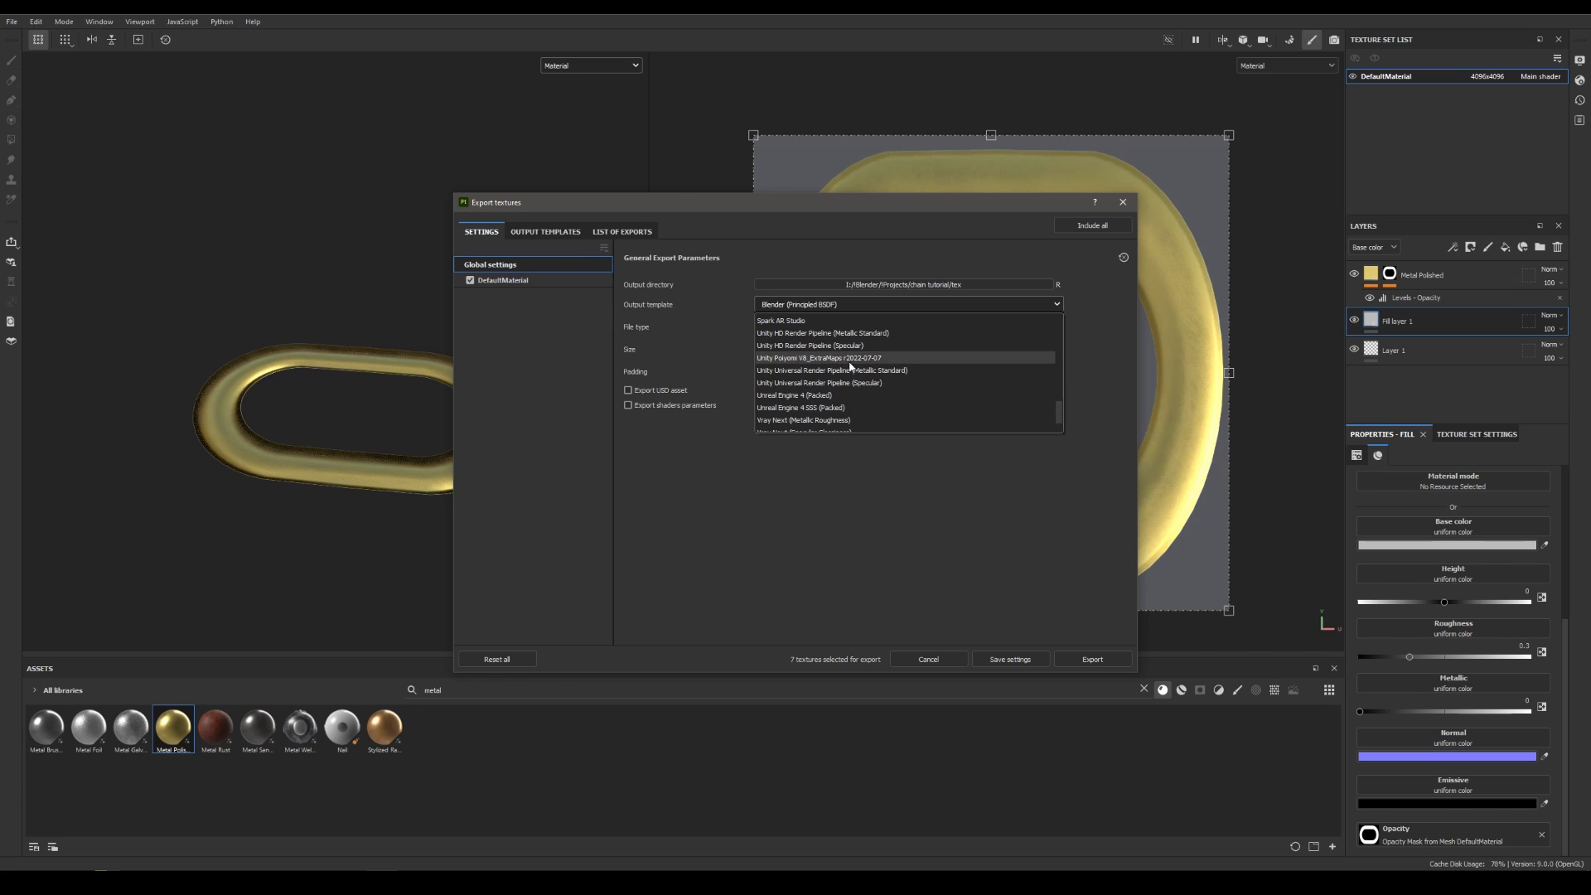
pyautogui.click(1071, 406)
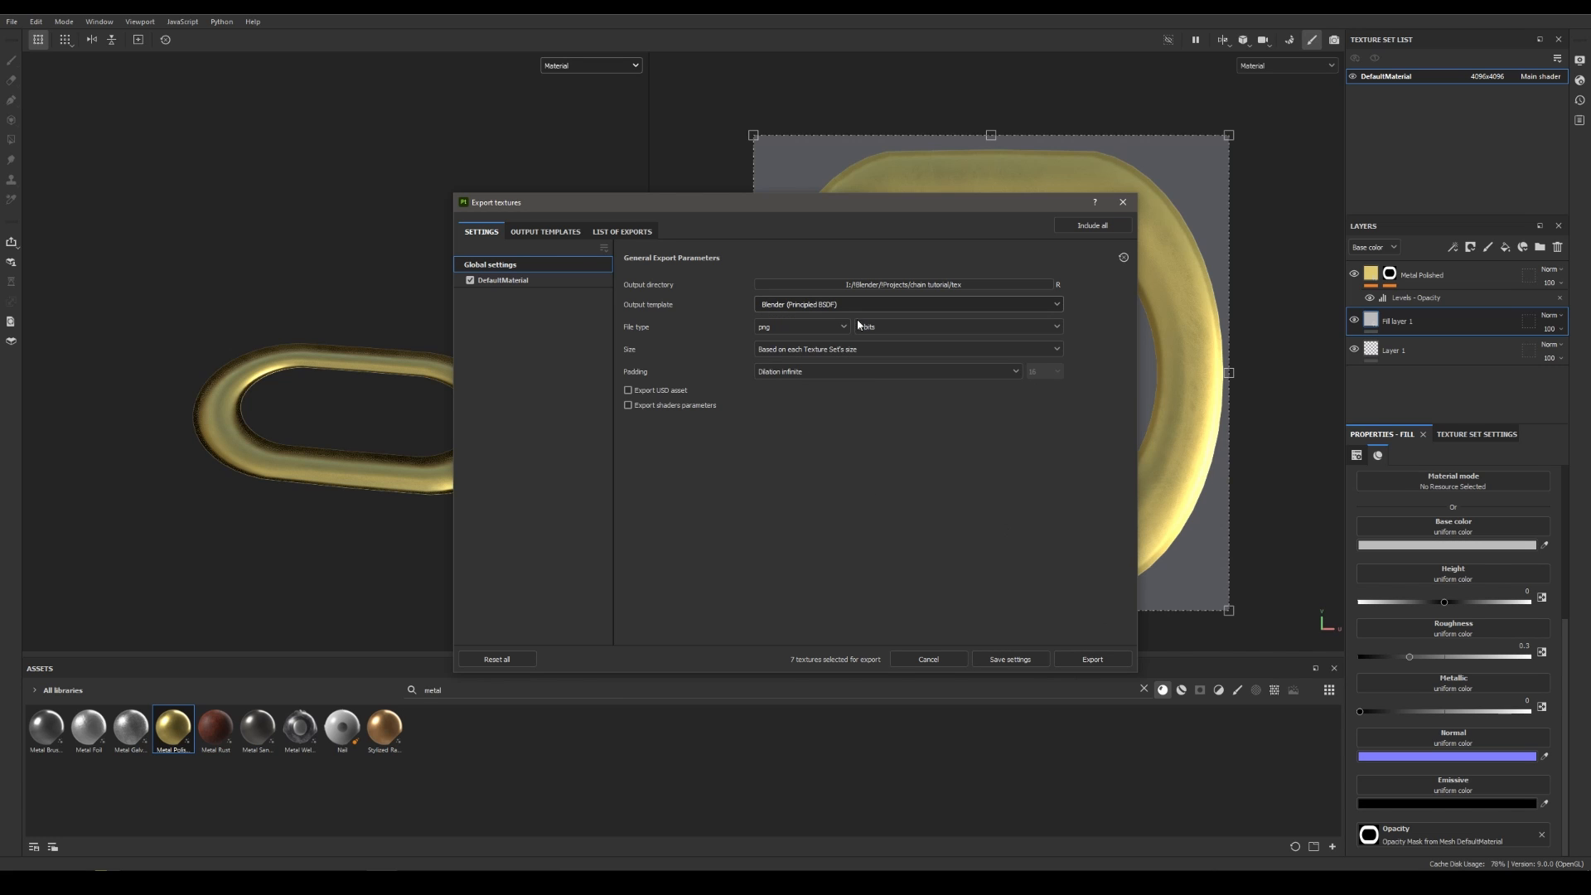
pyautogui.click(1100, 660)
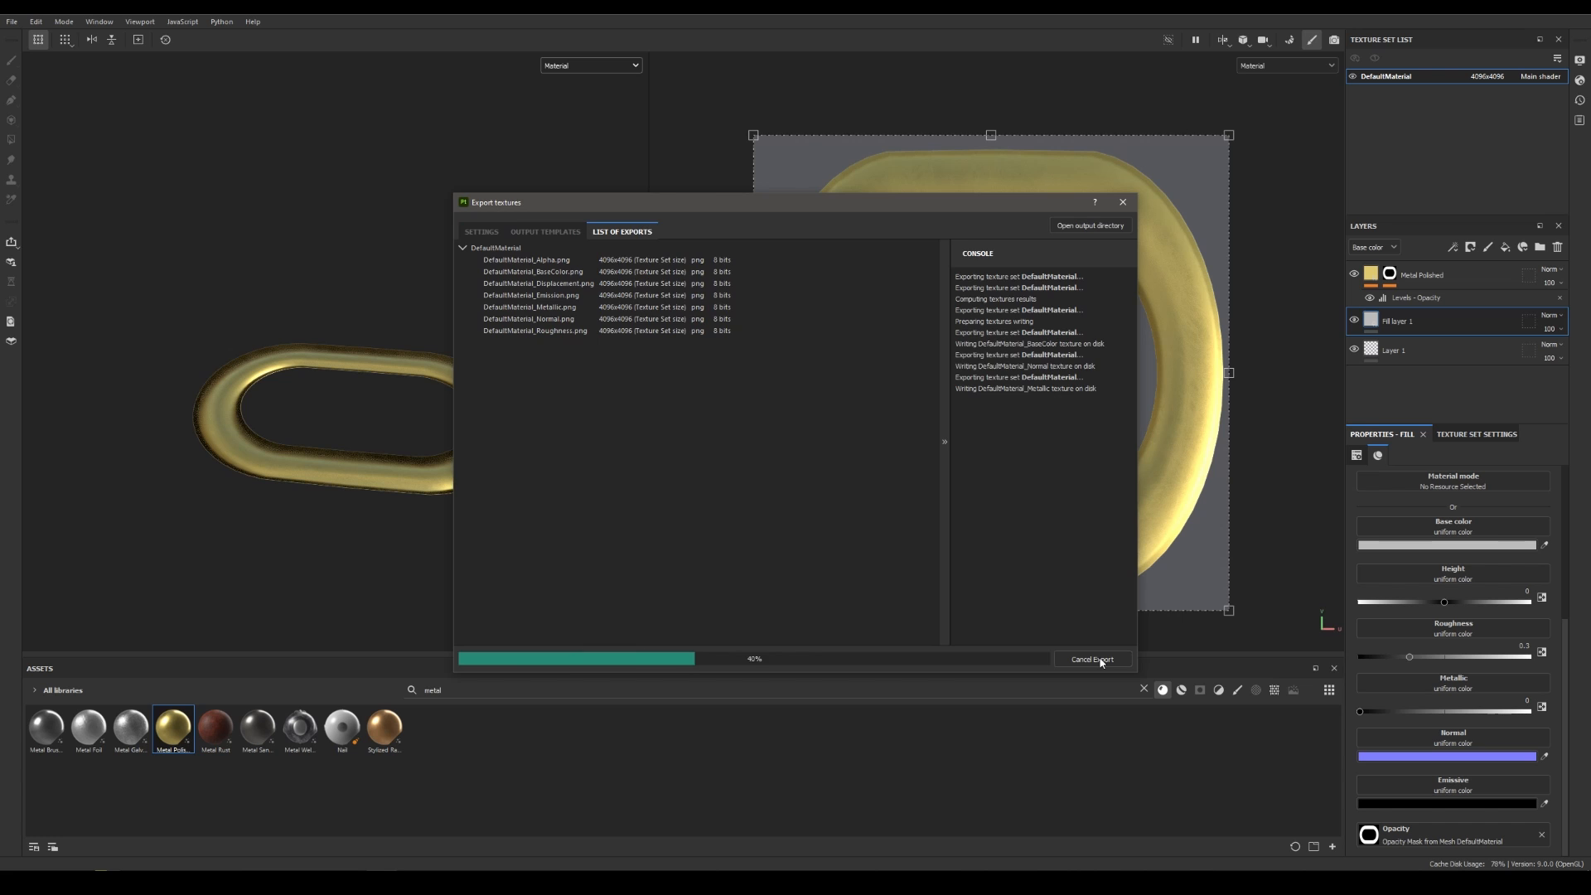
pyautogui.click(929, 660)
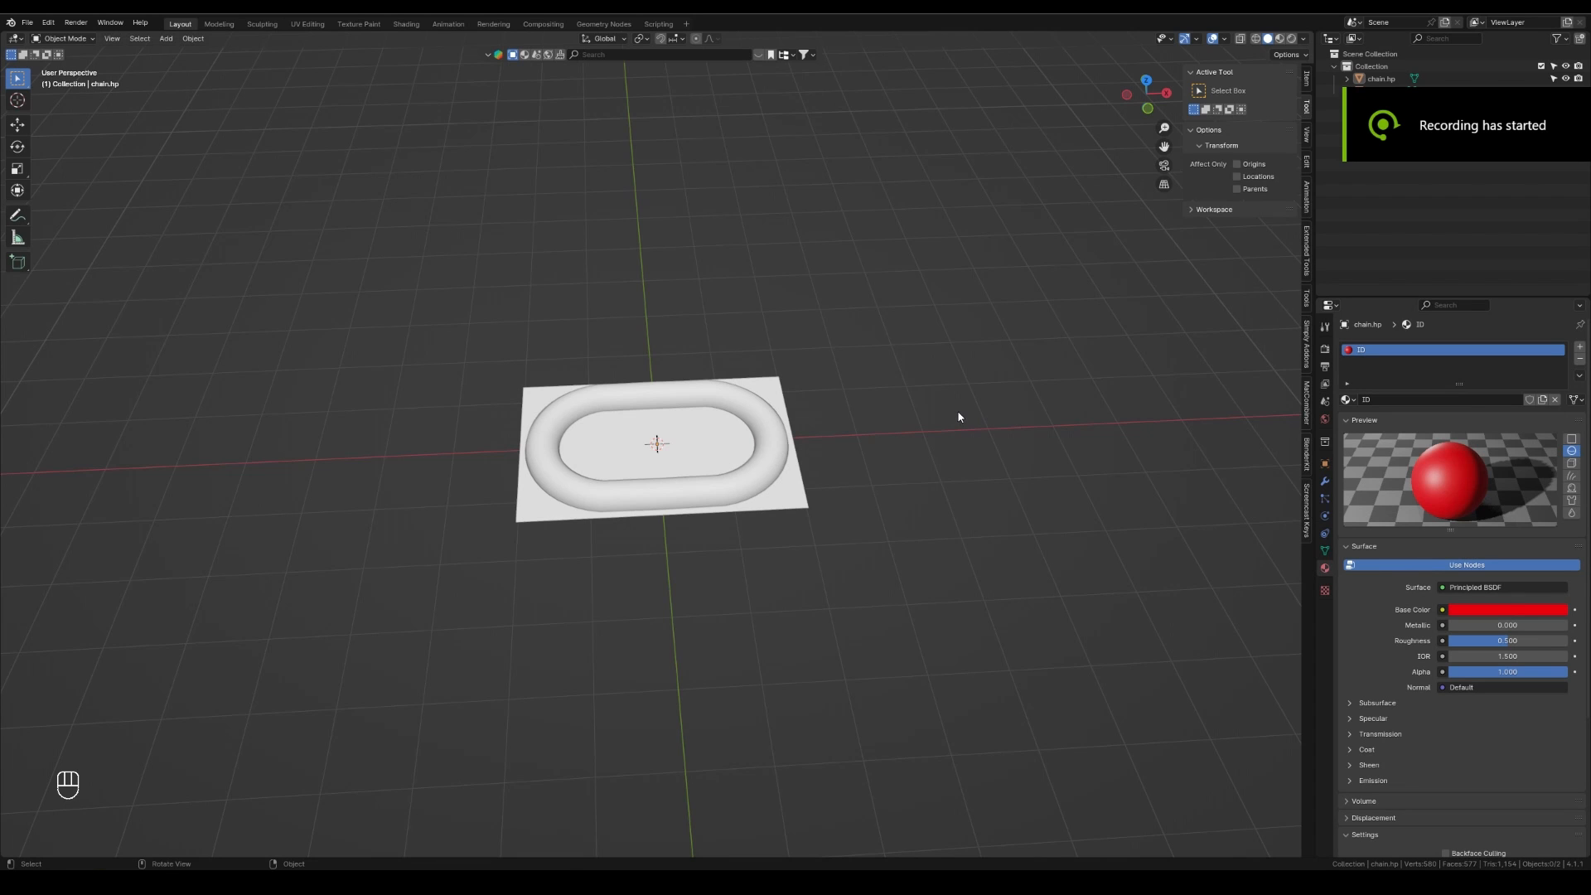
# Switch to Blender, hide the high-poly chain.hp, and create a new material for the chain.lp plane in the Shading workspace.
pyautogui.moveTo(958, 416)
pyautogui.mouseDown(button='middle')
pyautogui.moveTo(972, 411)
pyautogui.moveTo(936, 423)
pyautogui.moveTo(956, 420)
pyautogui.mouseUp(button='middle')
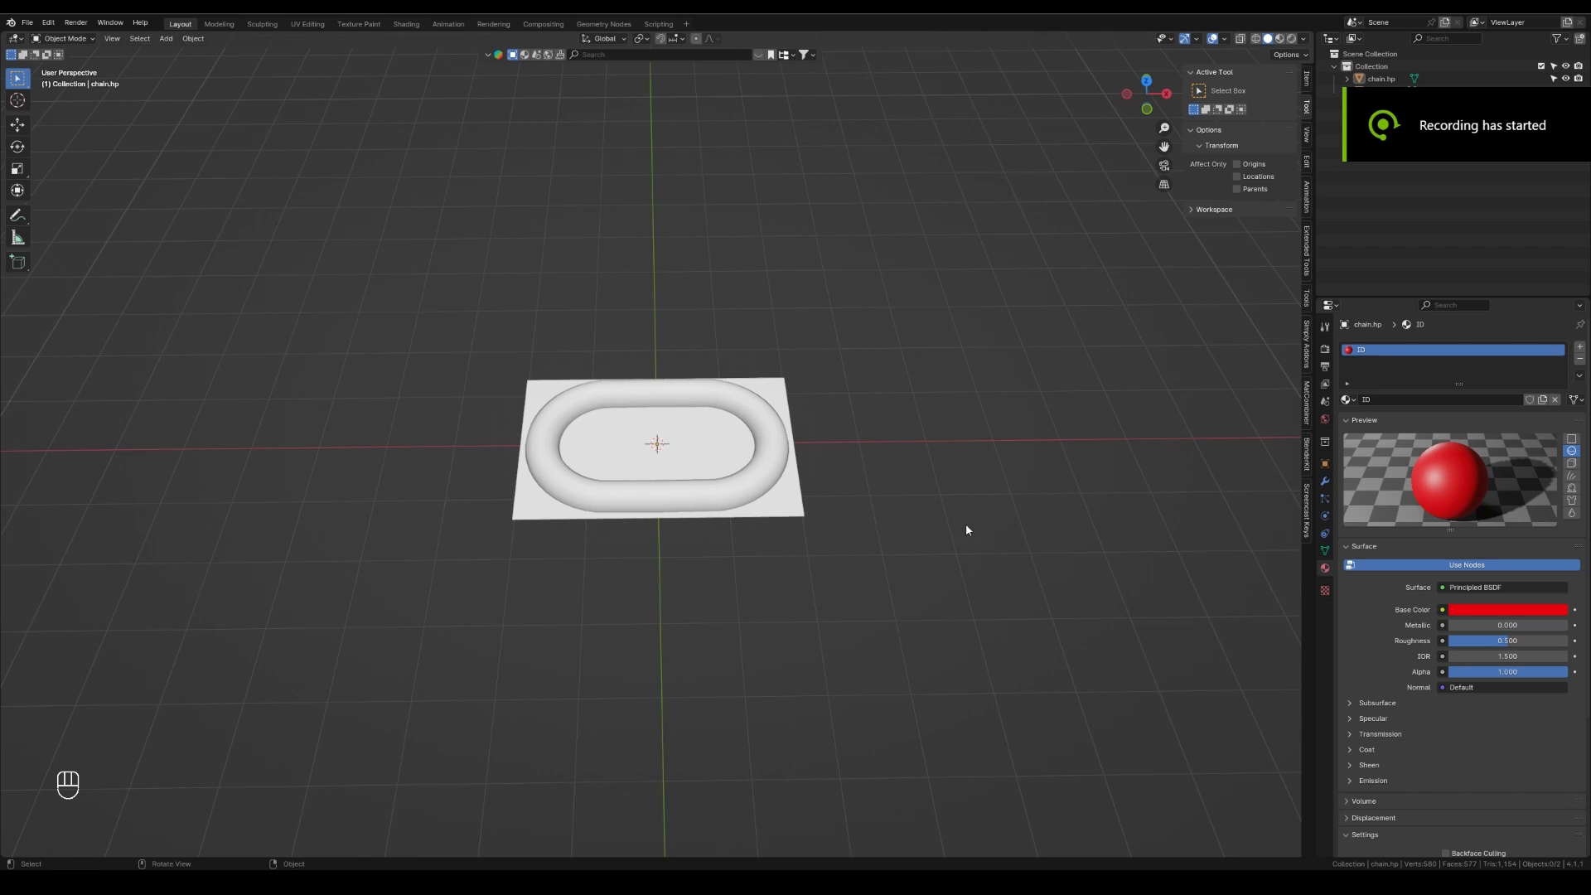
pyautogui.click(697, 458)
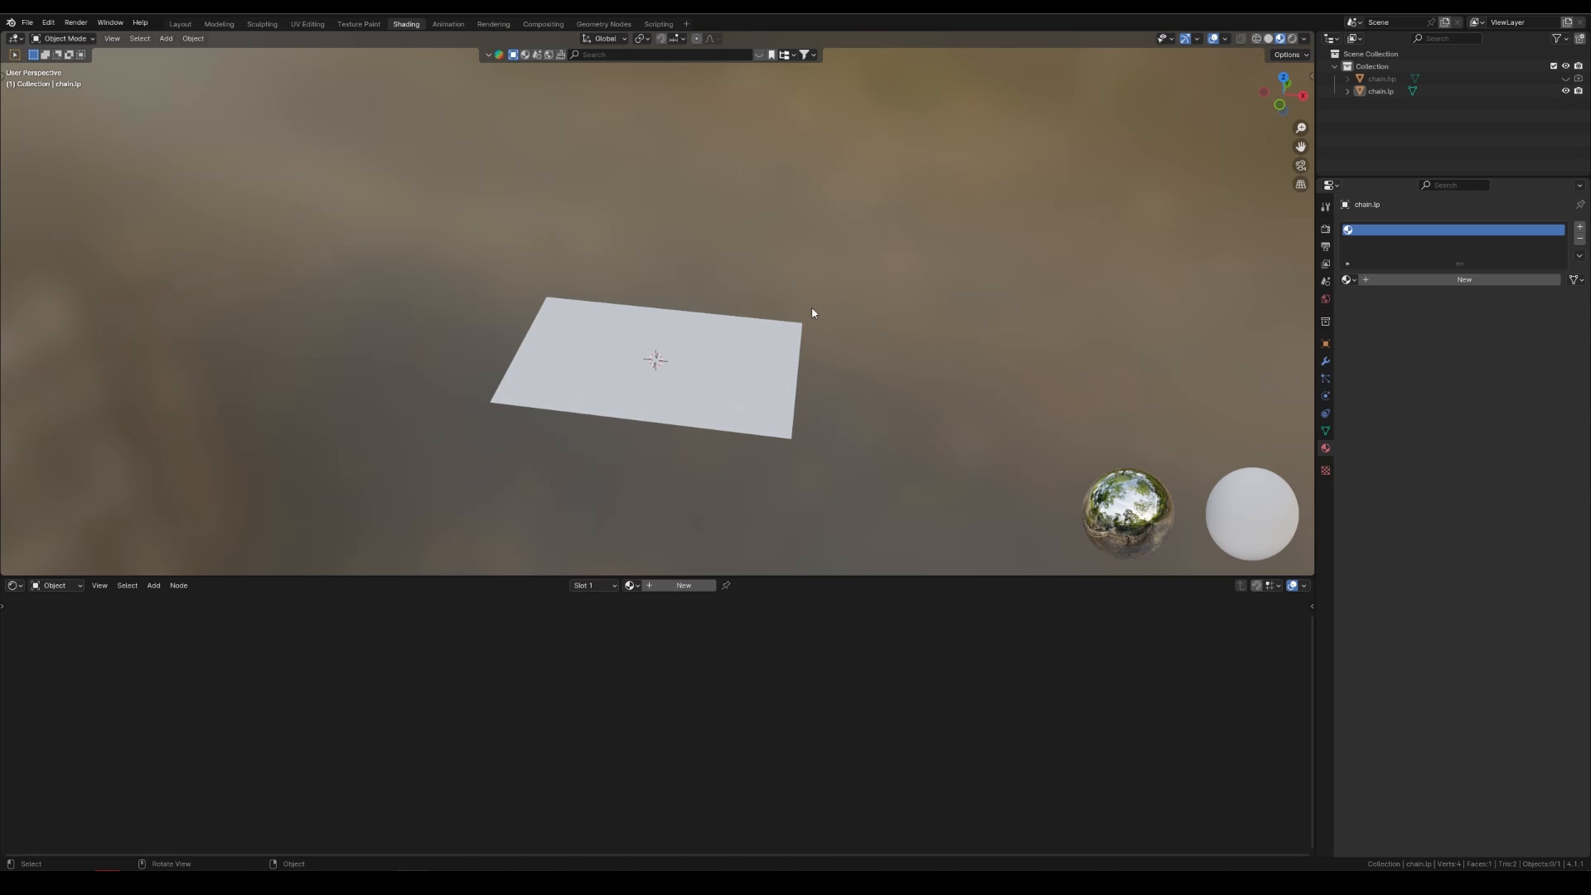
pyautogui.press('a')
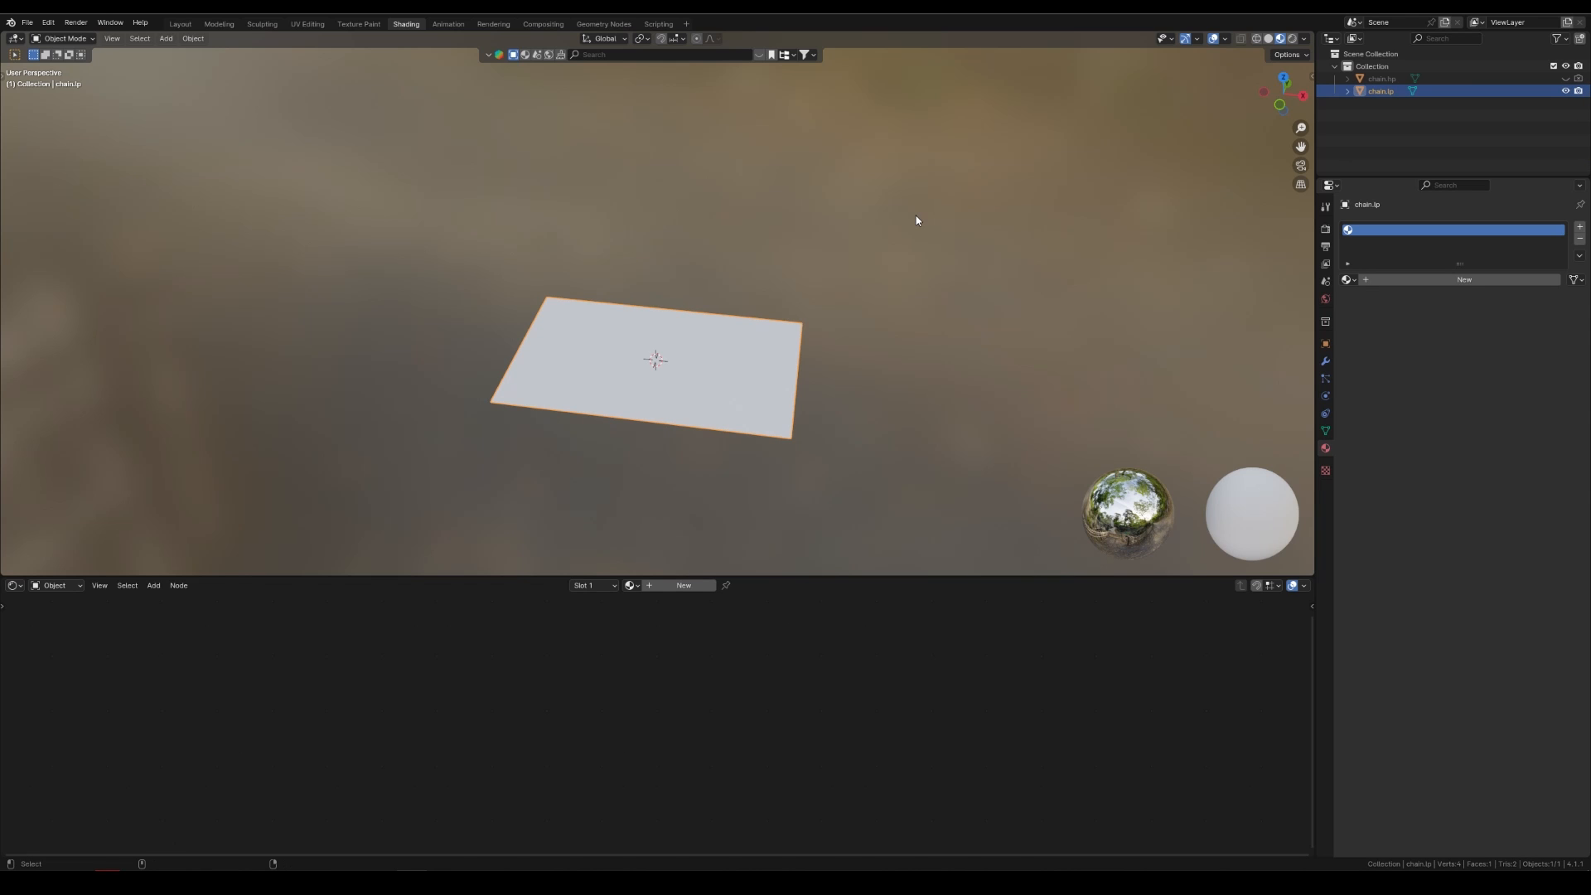
pyautogui.click(684, 586)
pyautogui.moveTo(590, 668)
pyautogui.mouseDown(button='middle')
pyautogui.moveTo(604, 675)
pyautogui.moveTo(595, 659)
pyautogui.mouseUp(button='middle')
pyautogui.click(600, 674)
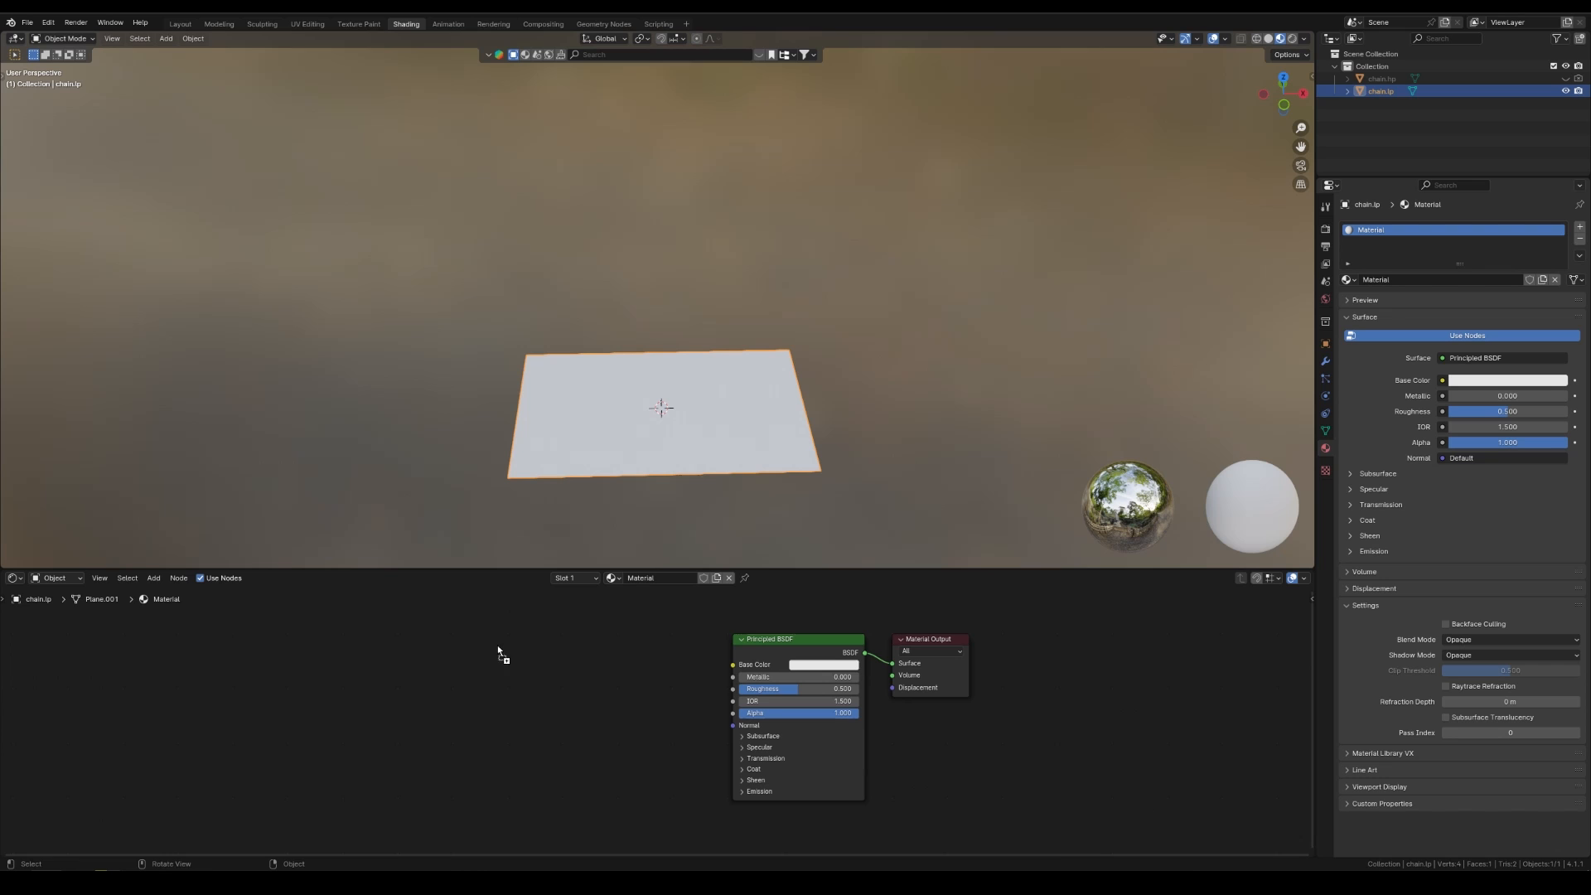
# Add the exported BaseColor and Alpha PNG files as image texture nodes, collapse both, and enlarge the node editor.
pyautogui.moveTo(498, 652); pyautogui.dragTo(499, 655)
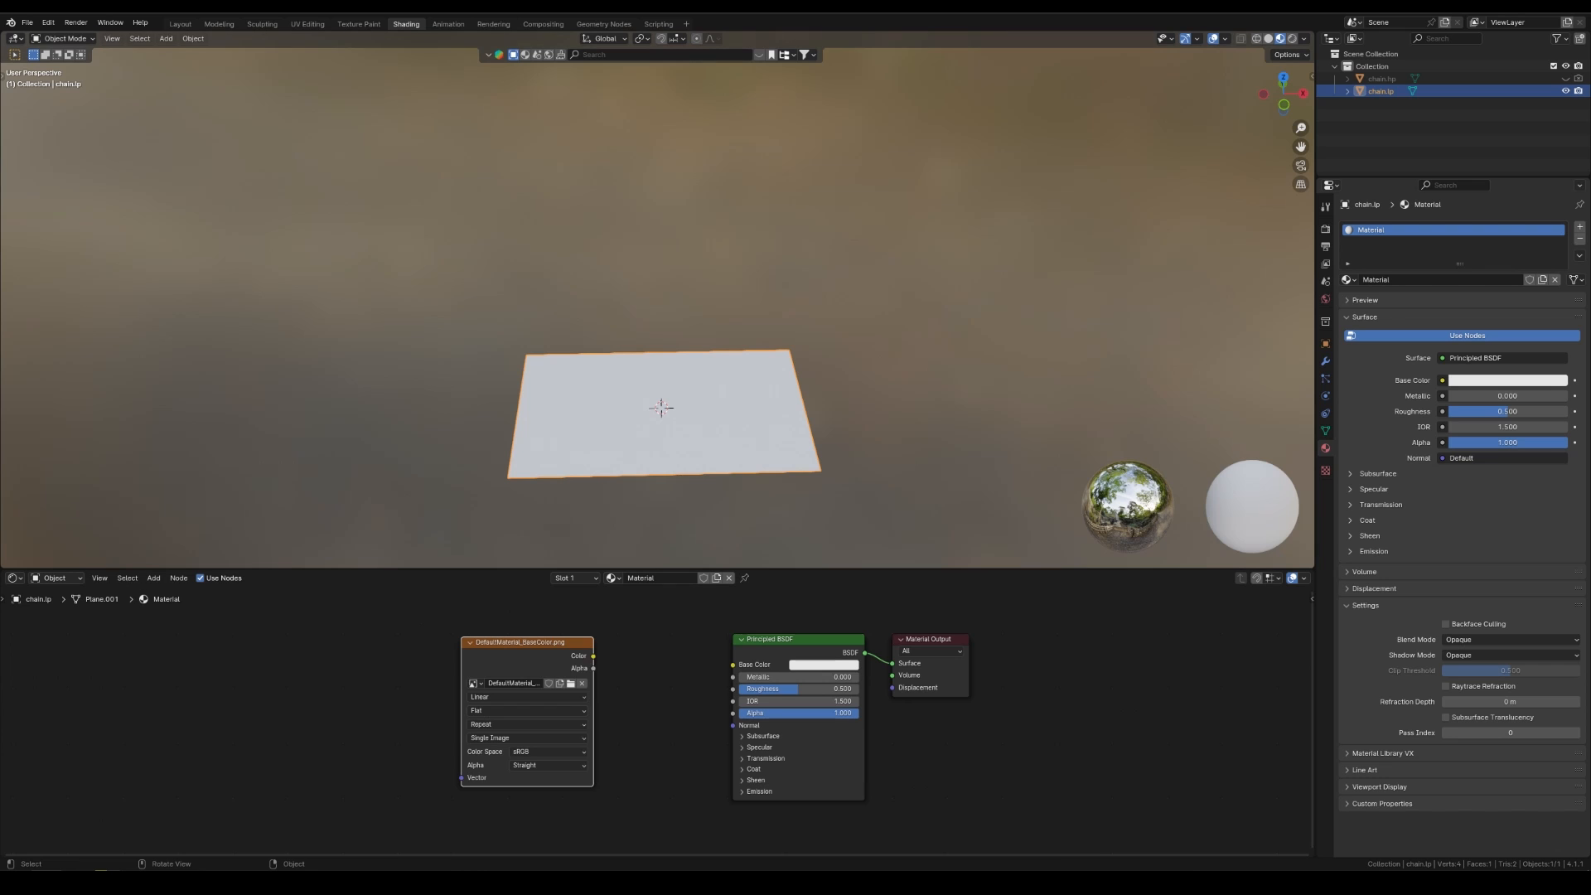
pyautogui.click(497, 643)
pyautogui.moveTo(333, 667); pyautogui.dragTo(486, 692)
pyautogui.press('h')
pyautogui.click(386, 694)
pyautogui.press('h')
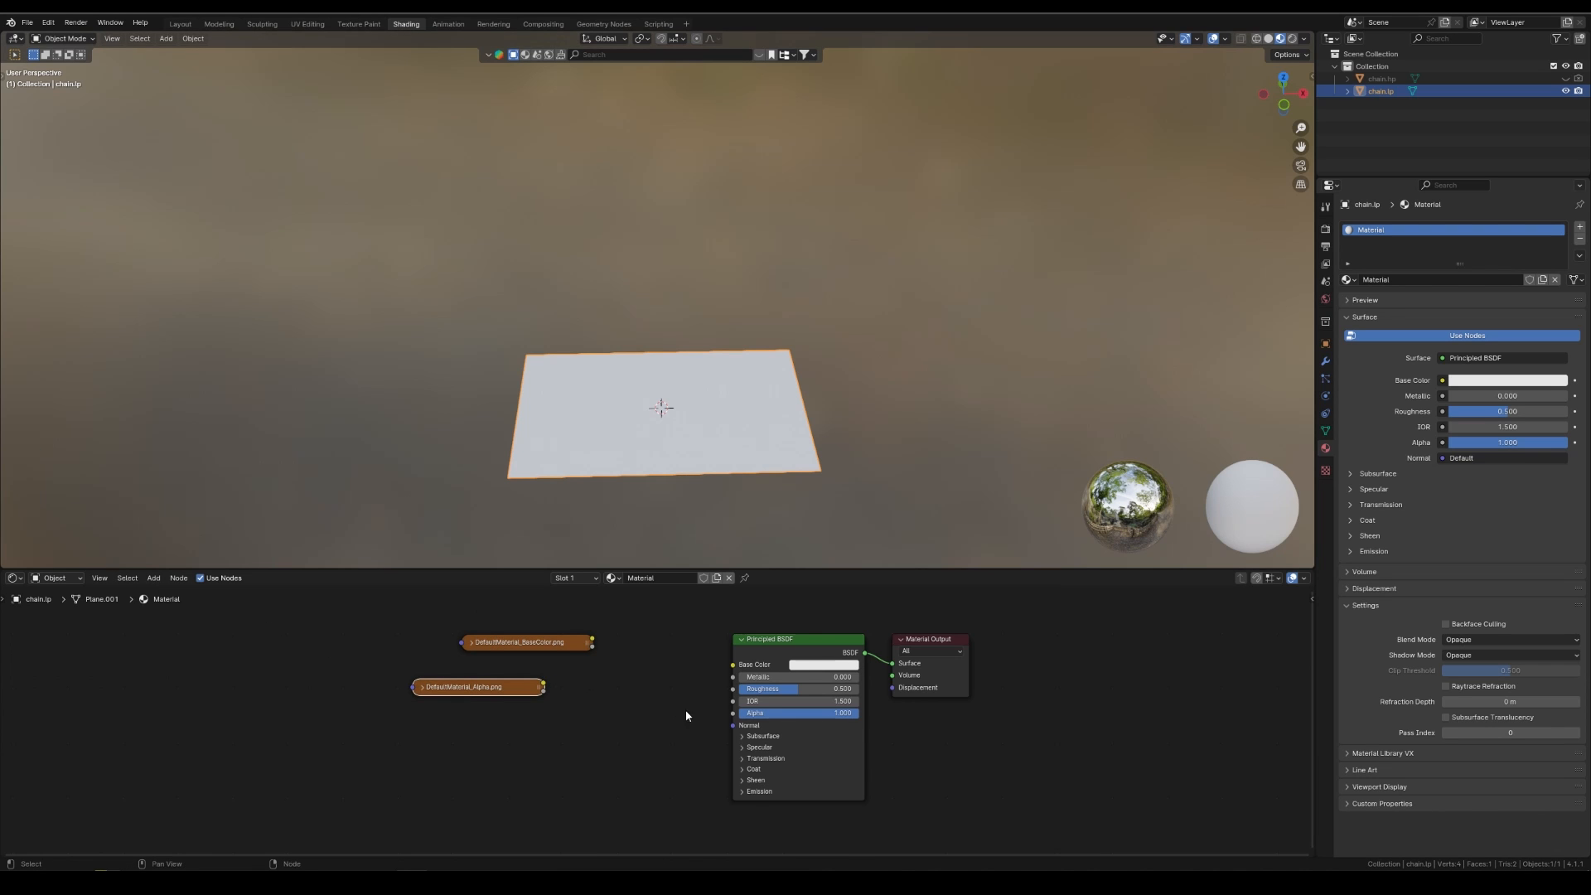
pyautogui.scroll(-1, 686, 716)
pyautogui.moveTo(464, 569); pyautogui.dragTo(469, 456)
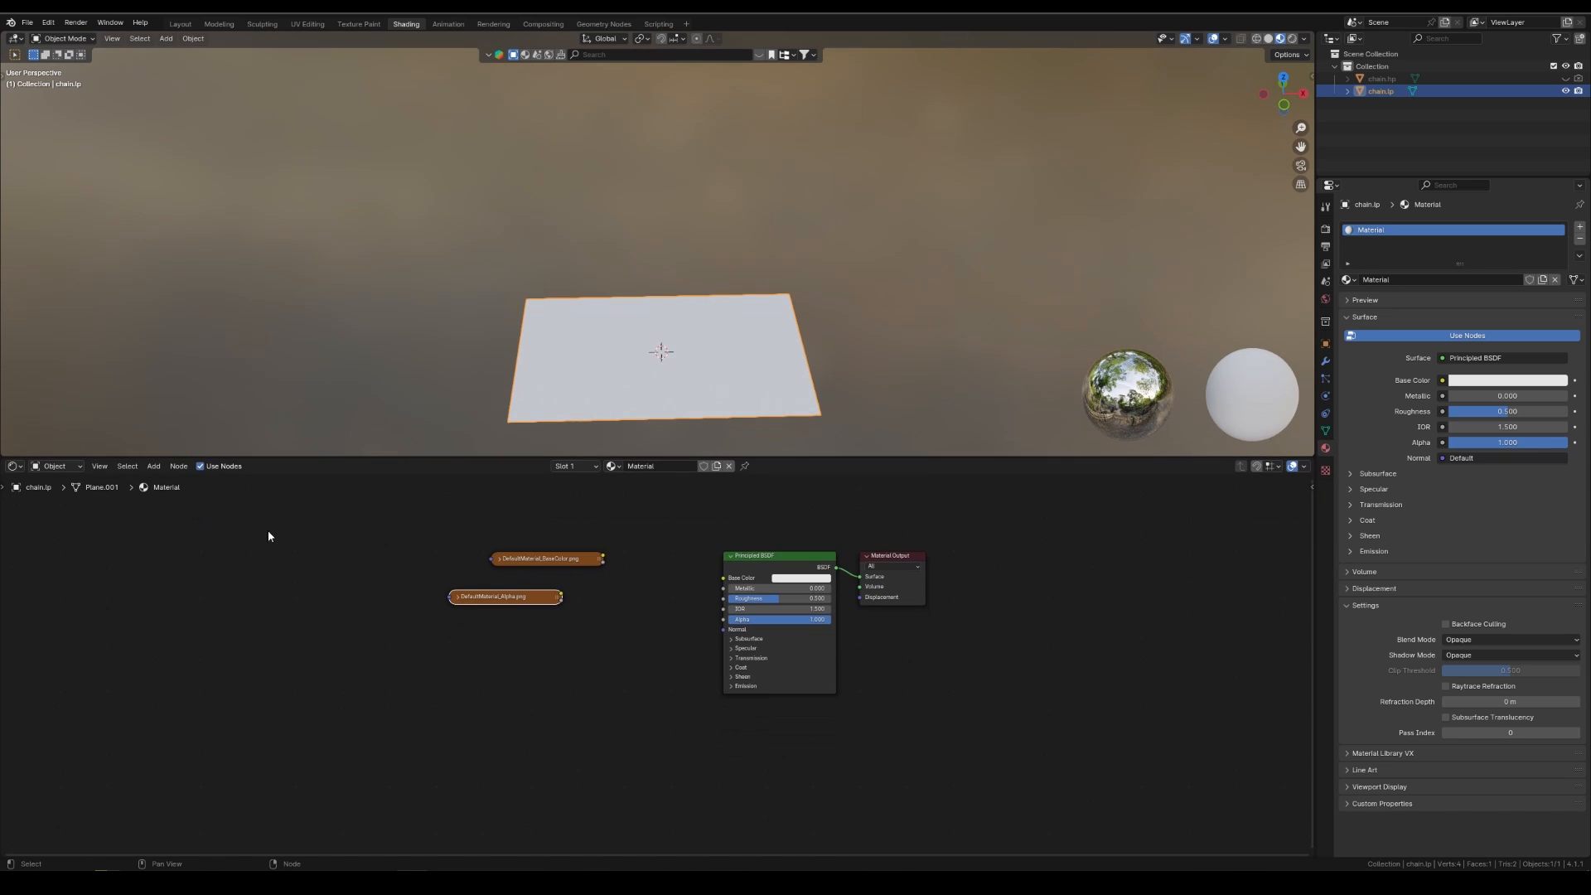
# Add the exported Normal, Roughness and Metallic PNG files as image texture nodes and collapse the Roughness and Metallic ones.
pyautogui.moveTo(267, 539); pyautogui.dragTo(303, 593)
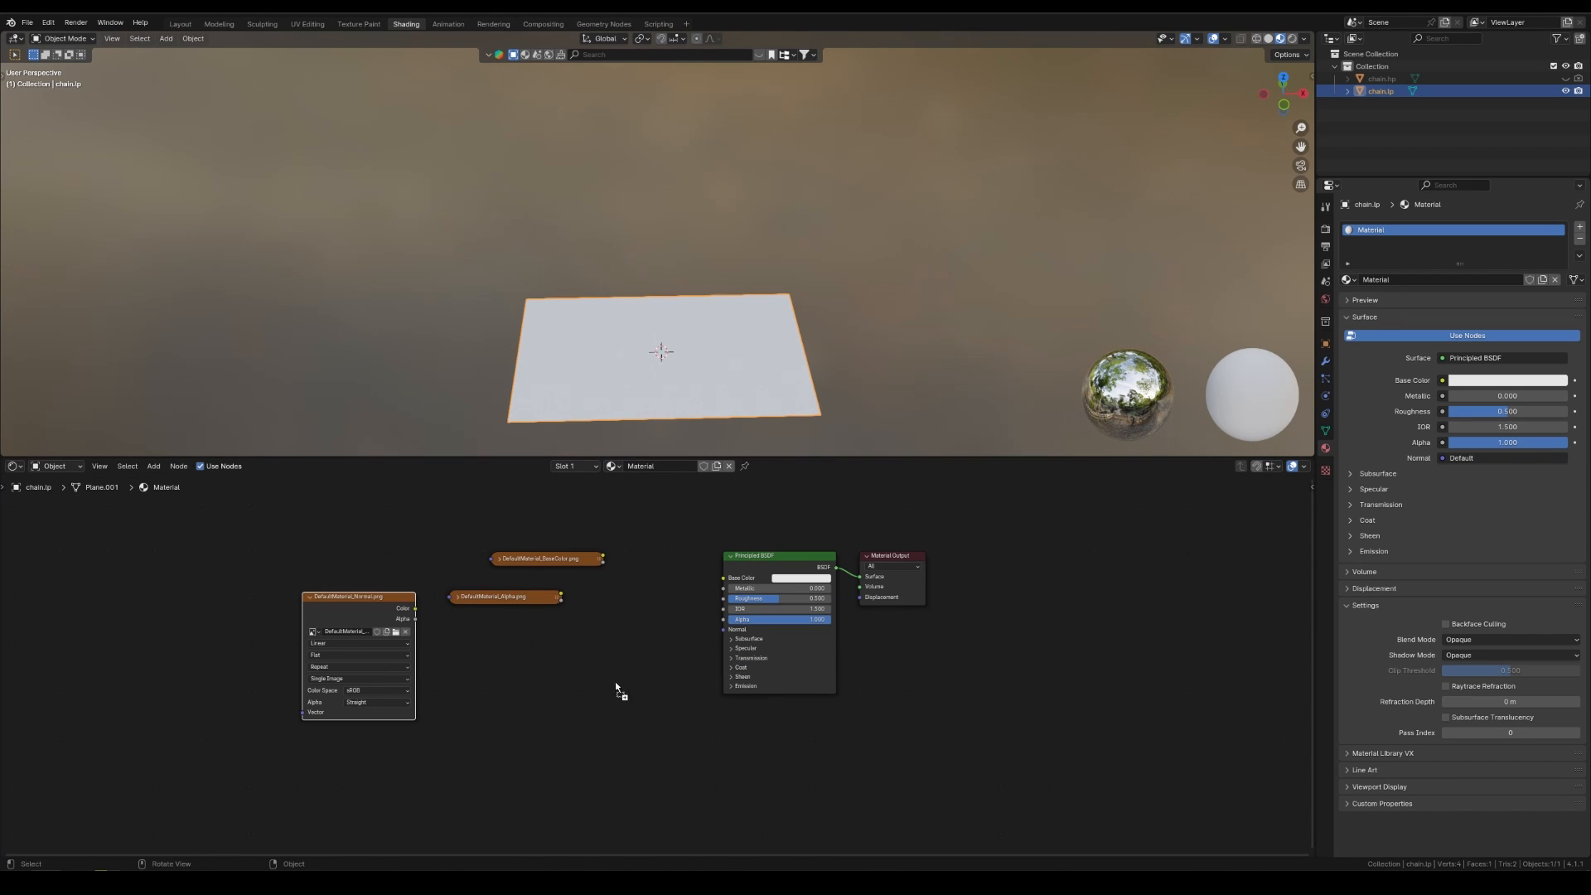
pyautogui.moveTo(616, 690); pyautogui.dragTo(564, 689)
pyautogui.moveTo(141, 431); pyautogui.dragTo(358, 544)
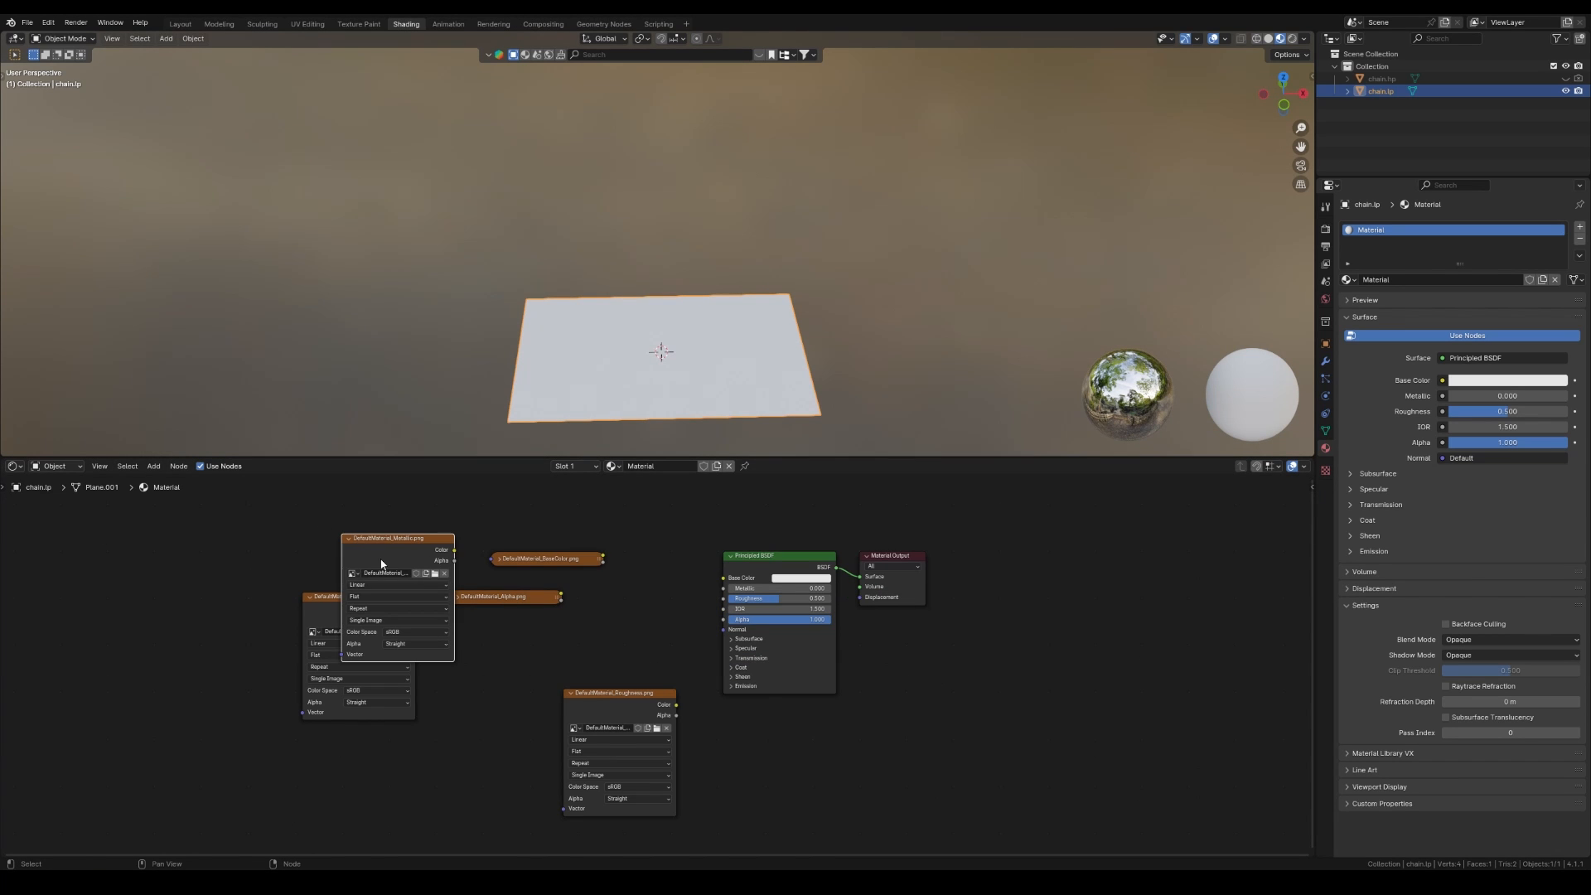
pyautogui.click(628, 706)
pyautogui.press('h')
pyautogui.click(403, 544)
pyautogui.press('h')
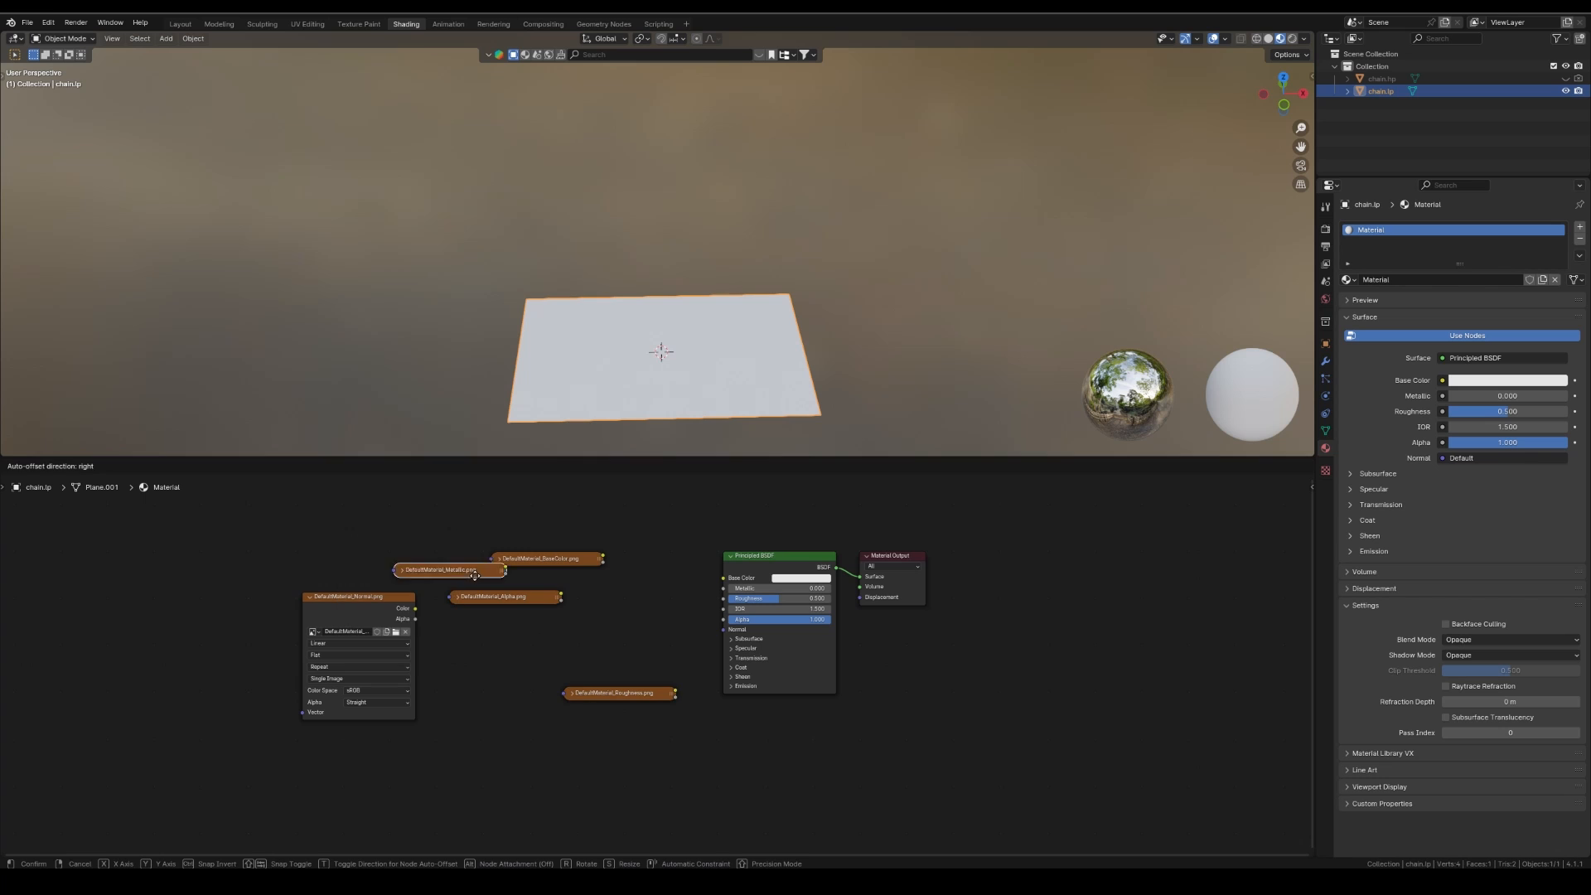
# Stack the texture nodes in the order BaseColor, Metallic, Roughness, Alpha, Normal, and collapse the Normal texture node.
pyautogui.moveTo(403, 545); pyautogui.dragTo(525, 652)
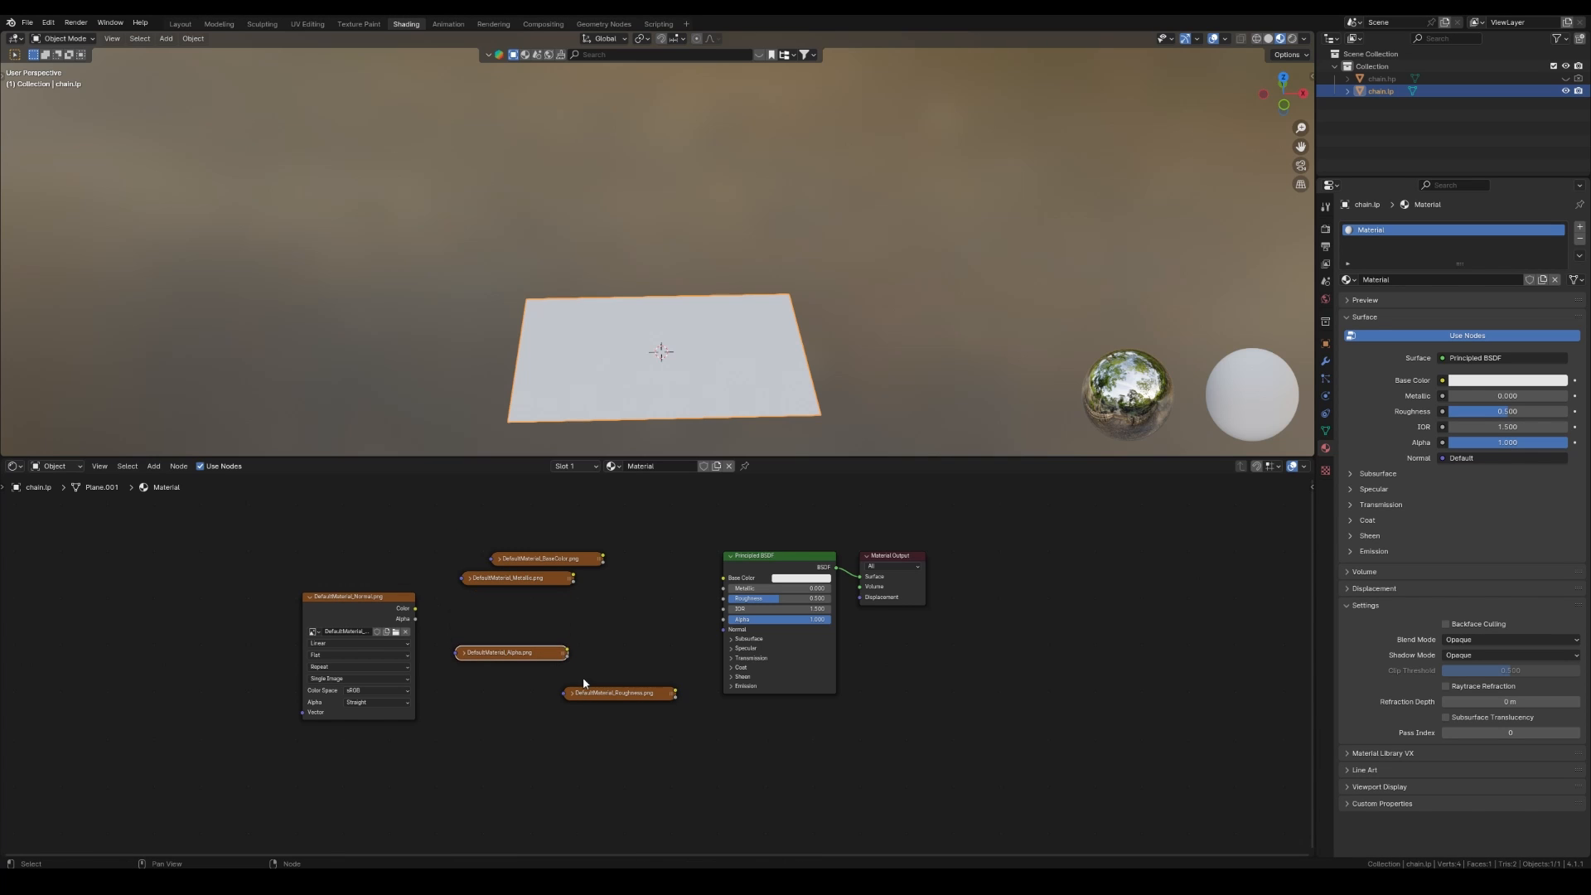
pyautogui.moveTo(616, 691); pyautogui.dragTo(511, 597)
pyautogui.click(522, 657)
pyautogui.moveTo(522, 657); pyautogui.dragTo(523, 623)
pyautogui.moveTo(390, 595); pyautogui.dragTo(612, 655)
pyautogui.press('h')
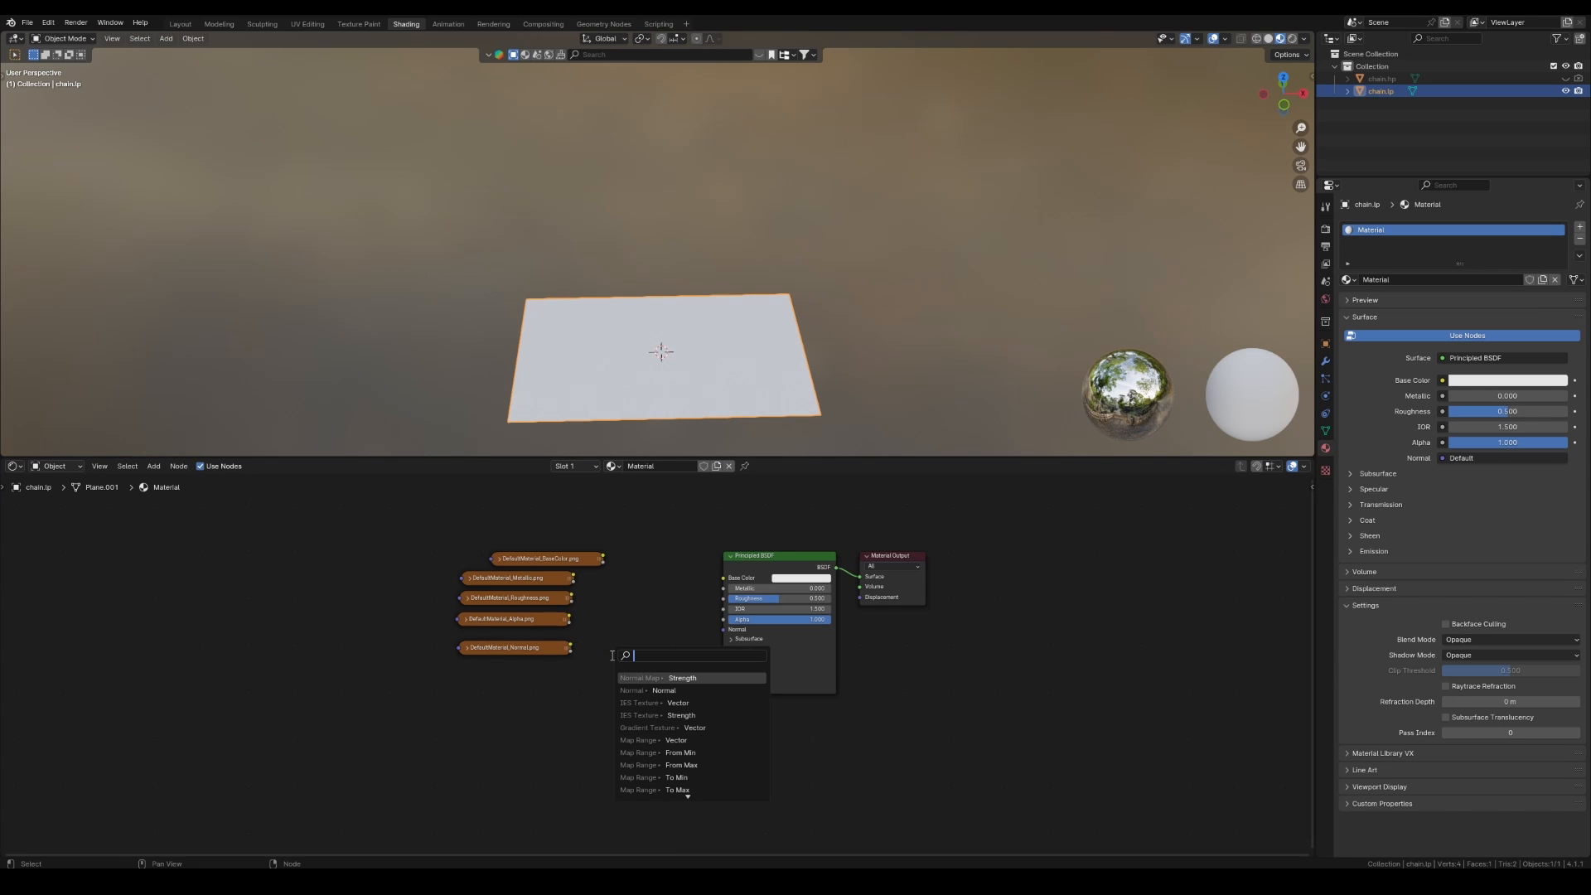
pyautogui.write('norma')
pyautogui.press('Return')
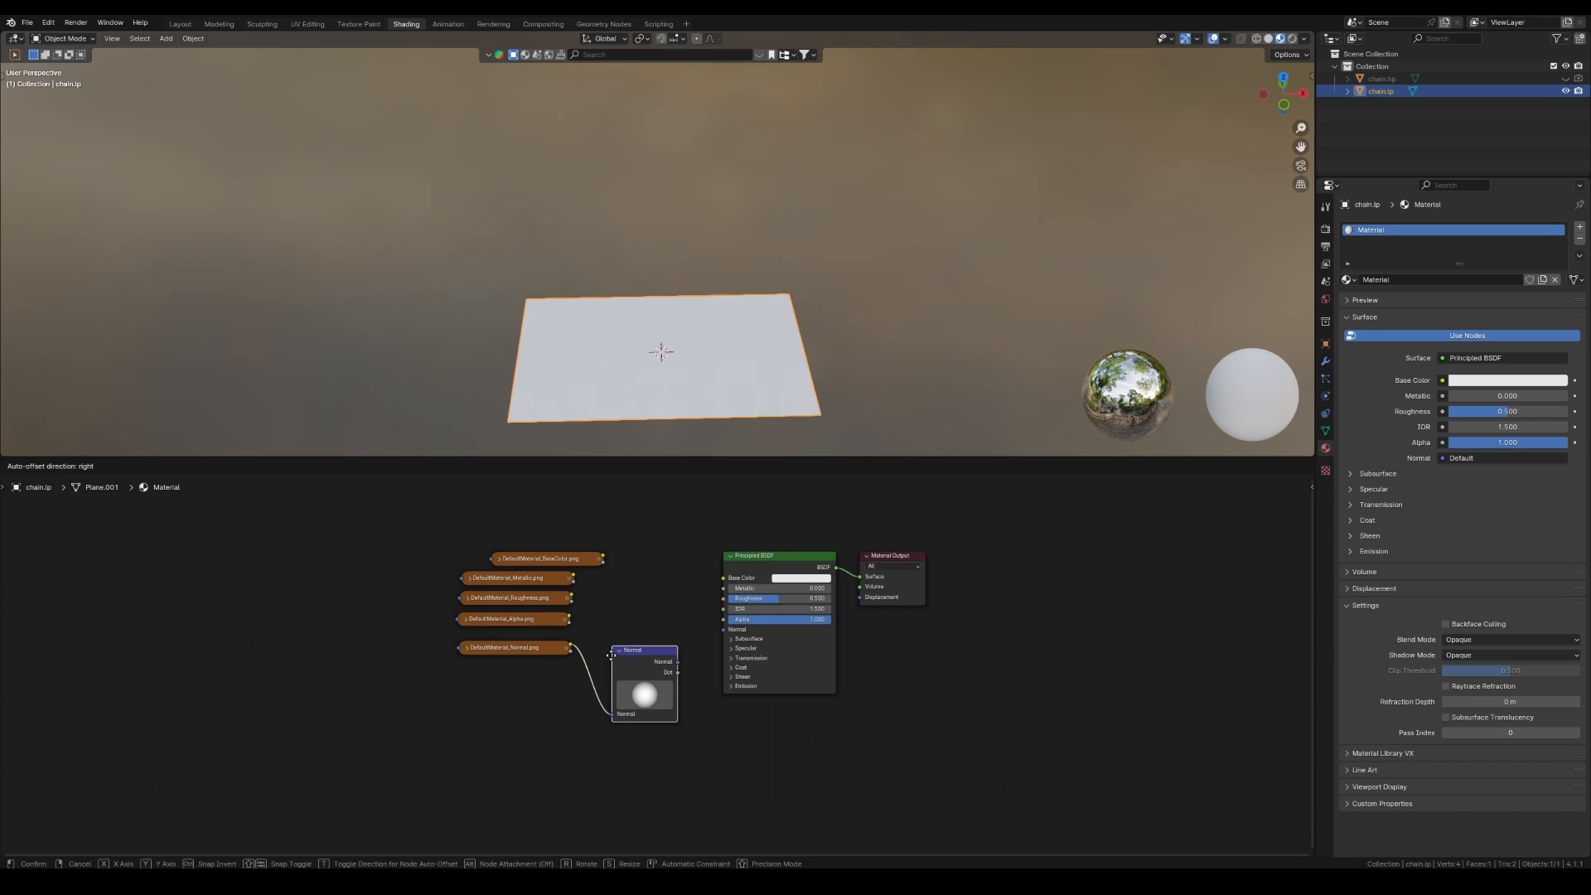
pyautogui.rightClick(600, 649)
# Add a Normal Map node between the Normal texture and the Principled BSDF.
pyautogui.press('F3')
pyautogui.write('normal')
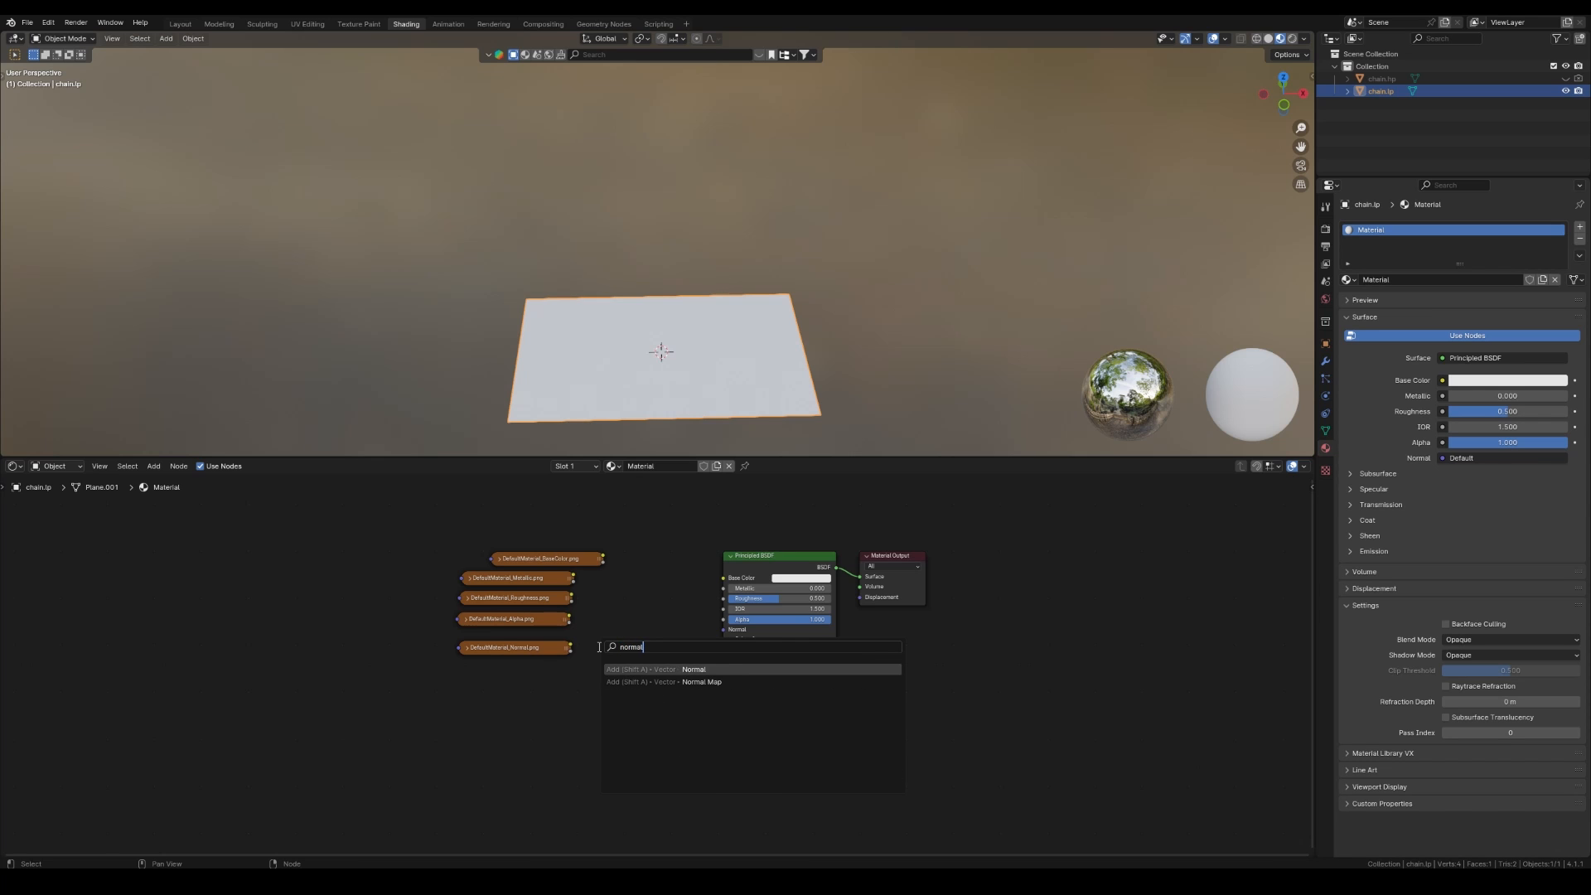
pyautogui.press('Down')
pyautogui.press('Return')
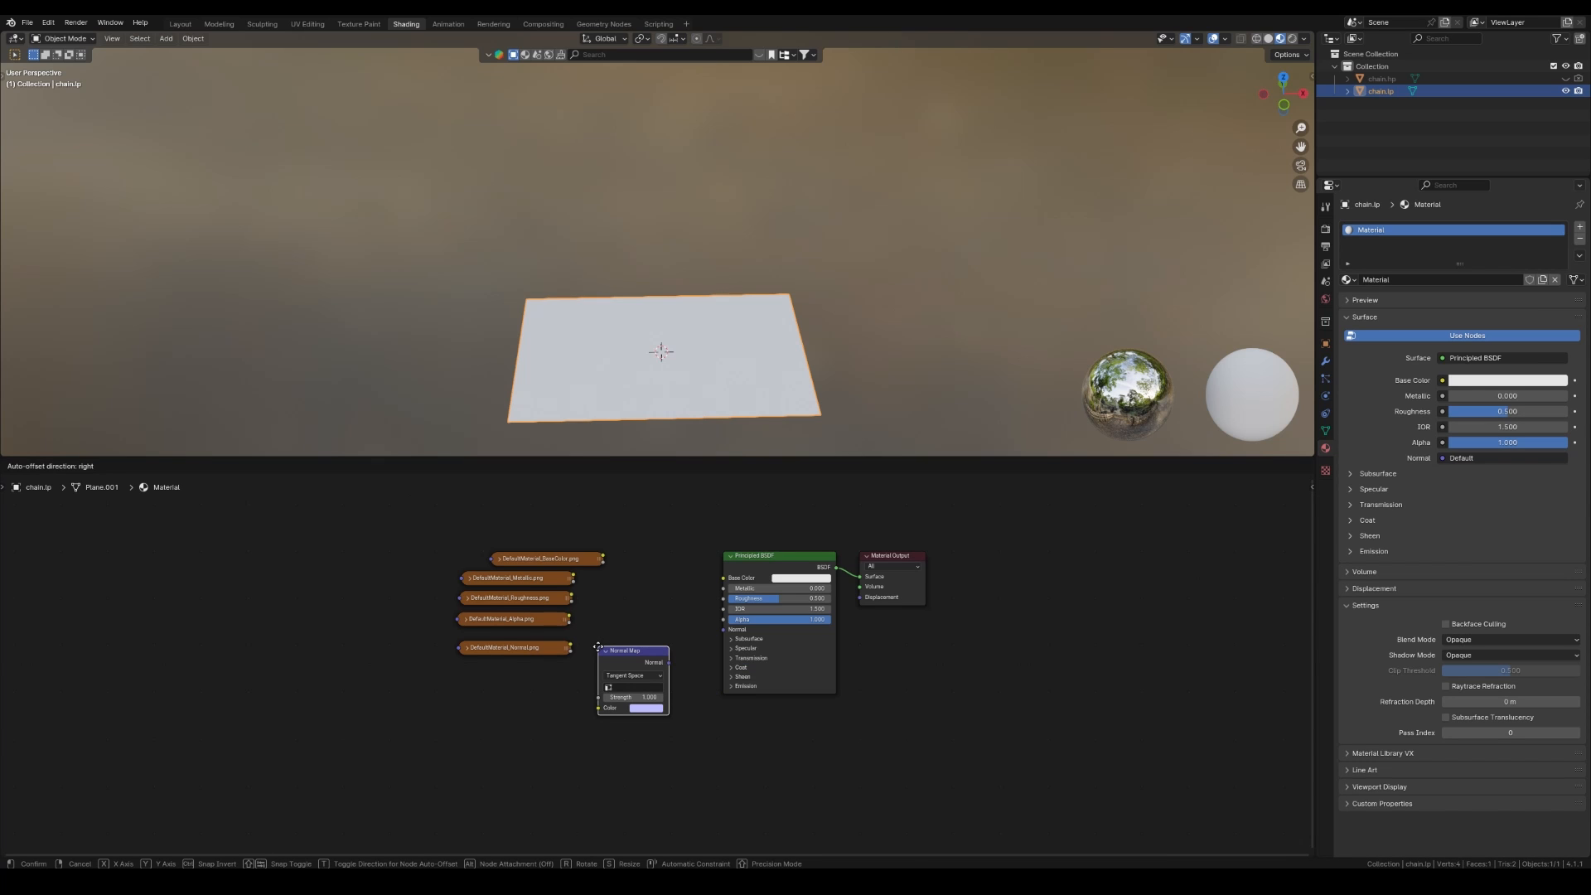
pyautogui.click(597, 646)
# Connect the Normal texture's Color output through the Normal Map node to the Principled BSDF's Normal input.
pyautogui.scroll(2, 593, 660)
pyautogui.click(420, 645)
pyautogui.press('h')
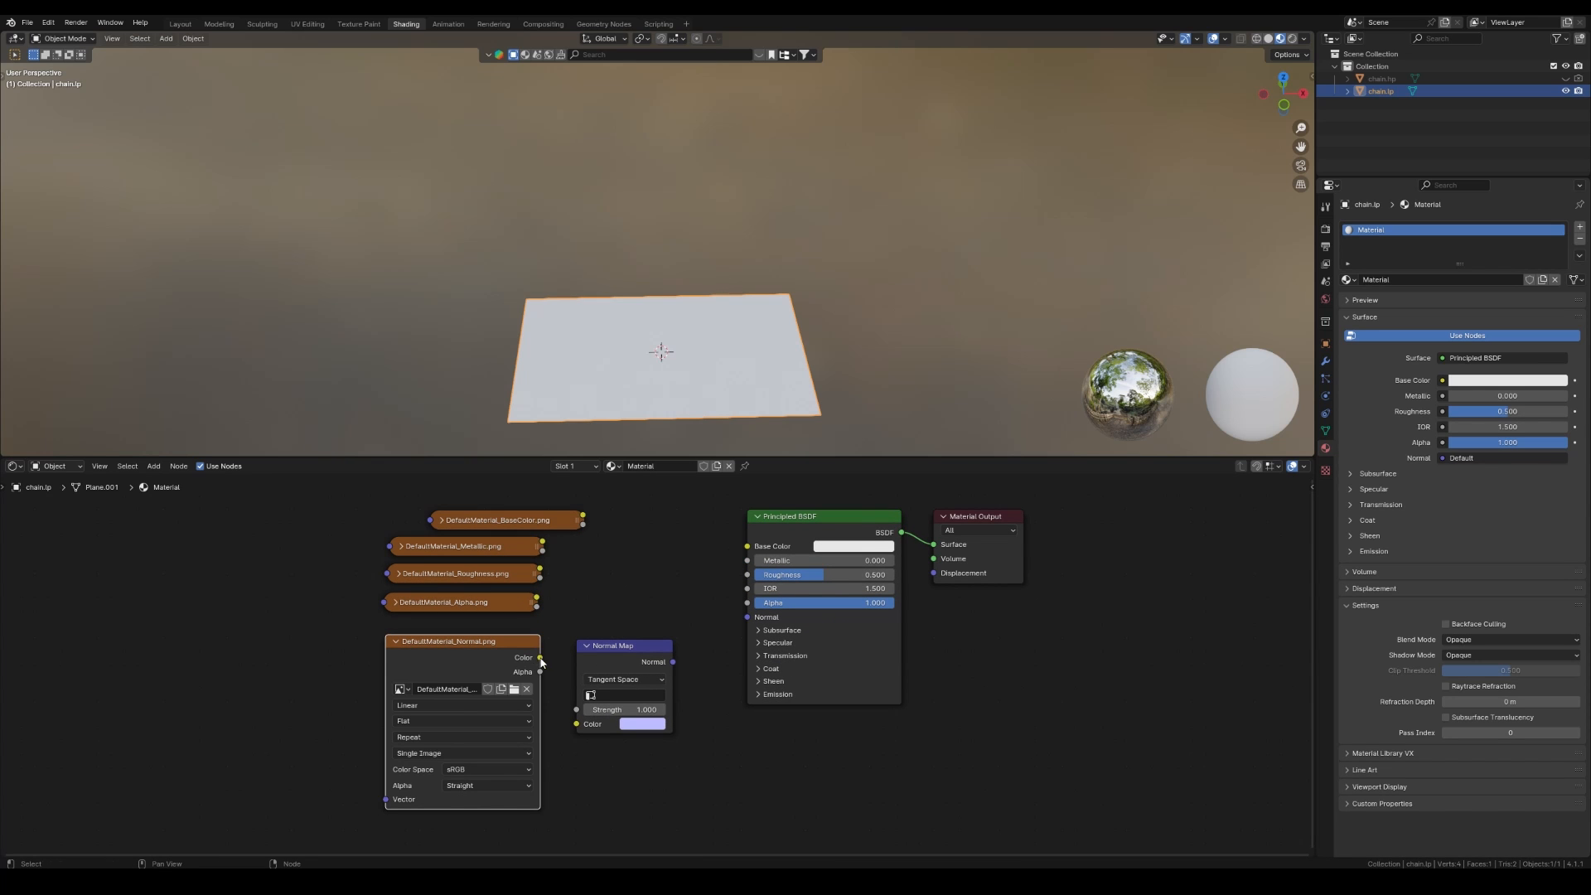
pyautogui.moveTo(541, 658); pyautogui.dragTo(577, 723)
pyautogui.moveTo(672, 661); pyautogui.dragTo(747, 617)
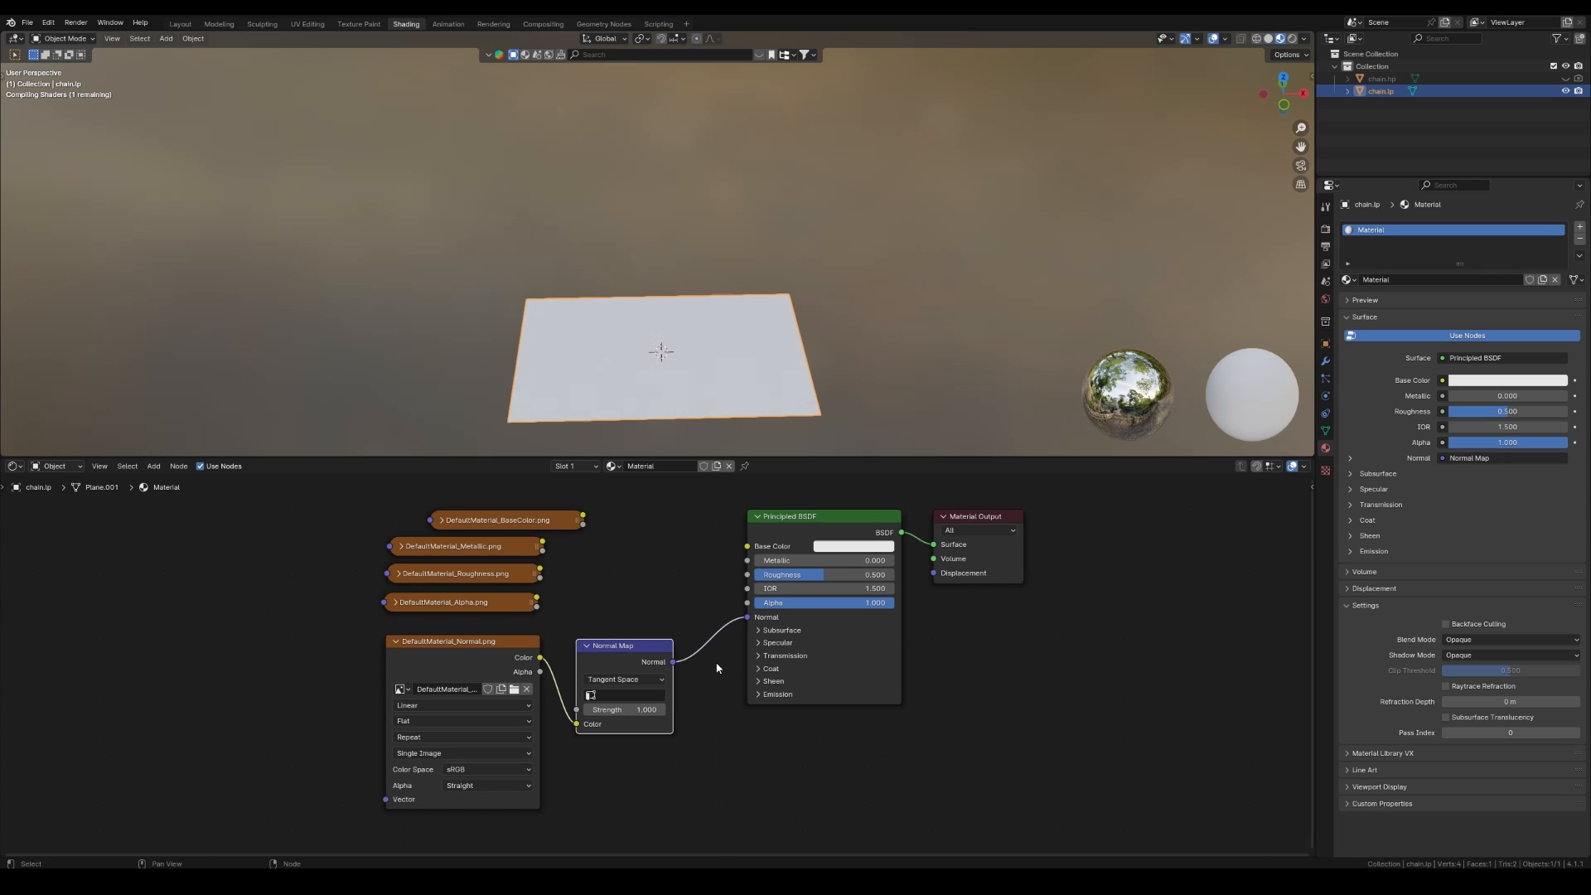
# Set the Normal texture's color space to Non-Color, and collapse the Normal texture and Normal Map nodes.
pyautogui.click(471, 777)
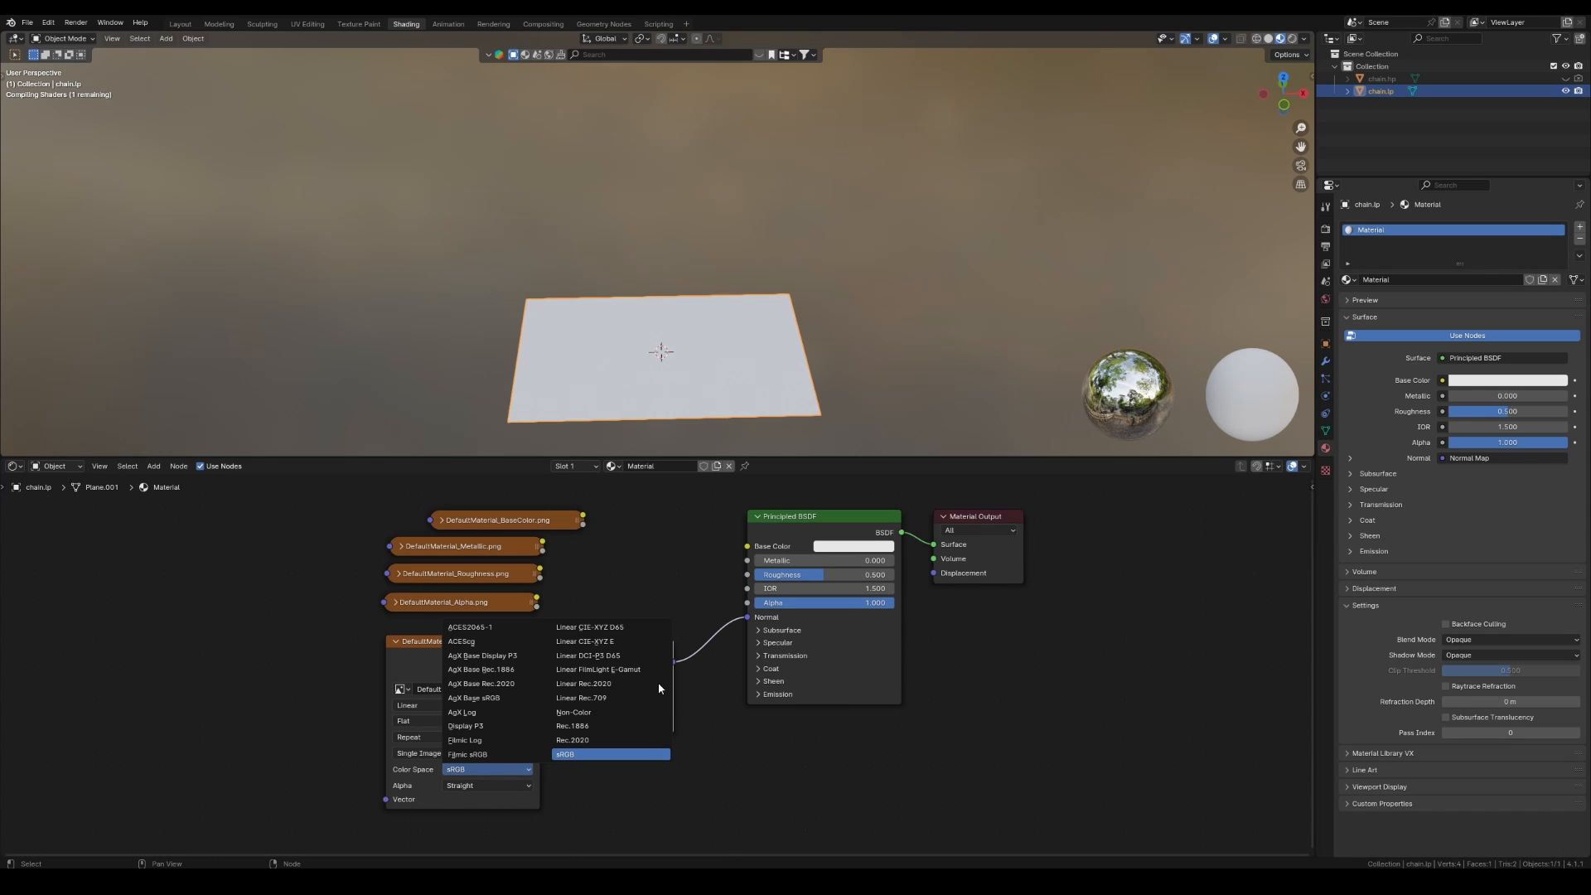
pyautogui.click(587, 718)
pyautogui.moveTo(618, 575); pyautogui.dragTo(619, 598, button='middle')
pyautogui.press('h')
pyautogui.click(475, 670)
pyautogui.press('h')
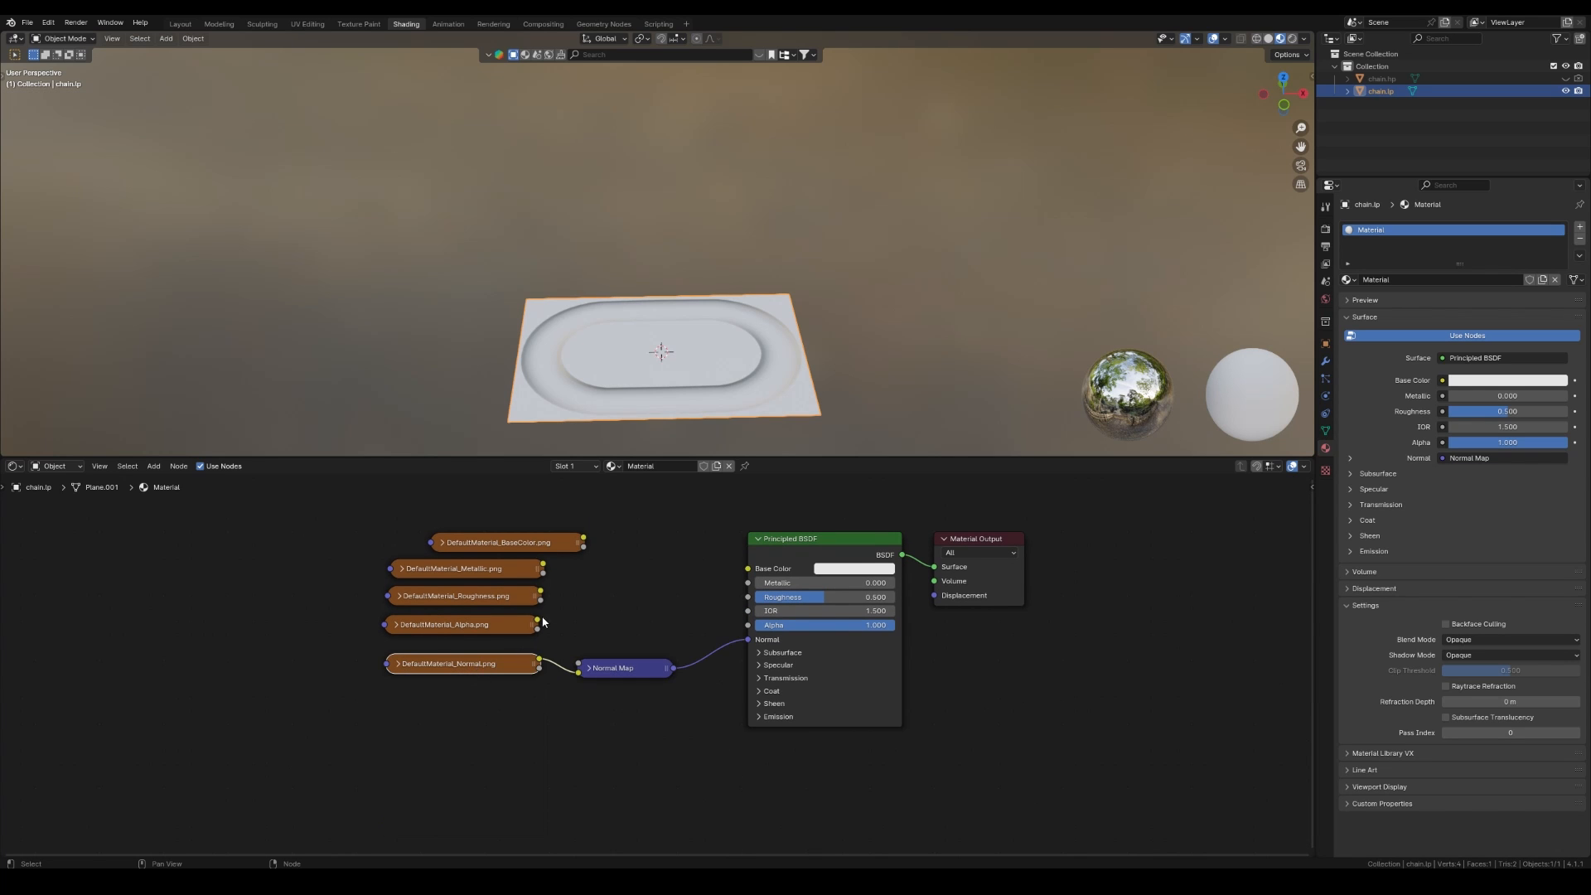
# Connect the Alpha, Roughness, Metallic and BaseColor textures' Color outputs to the matching Principled BSDF inputs, keeping the chain plane selected.
pyautogui.moveTo(536, 624); pyautogui.dragTo(749, 624)
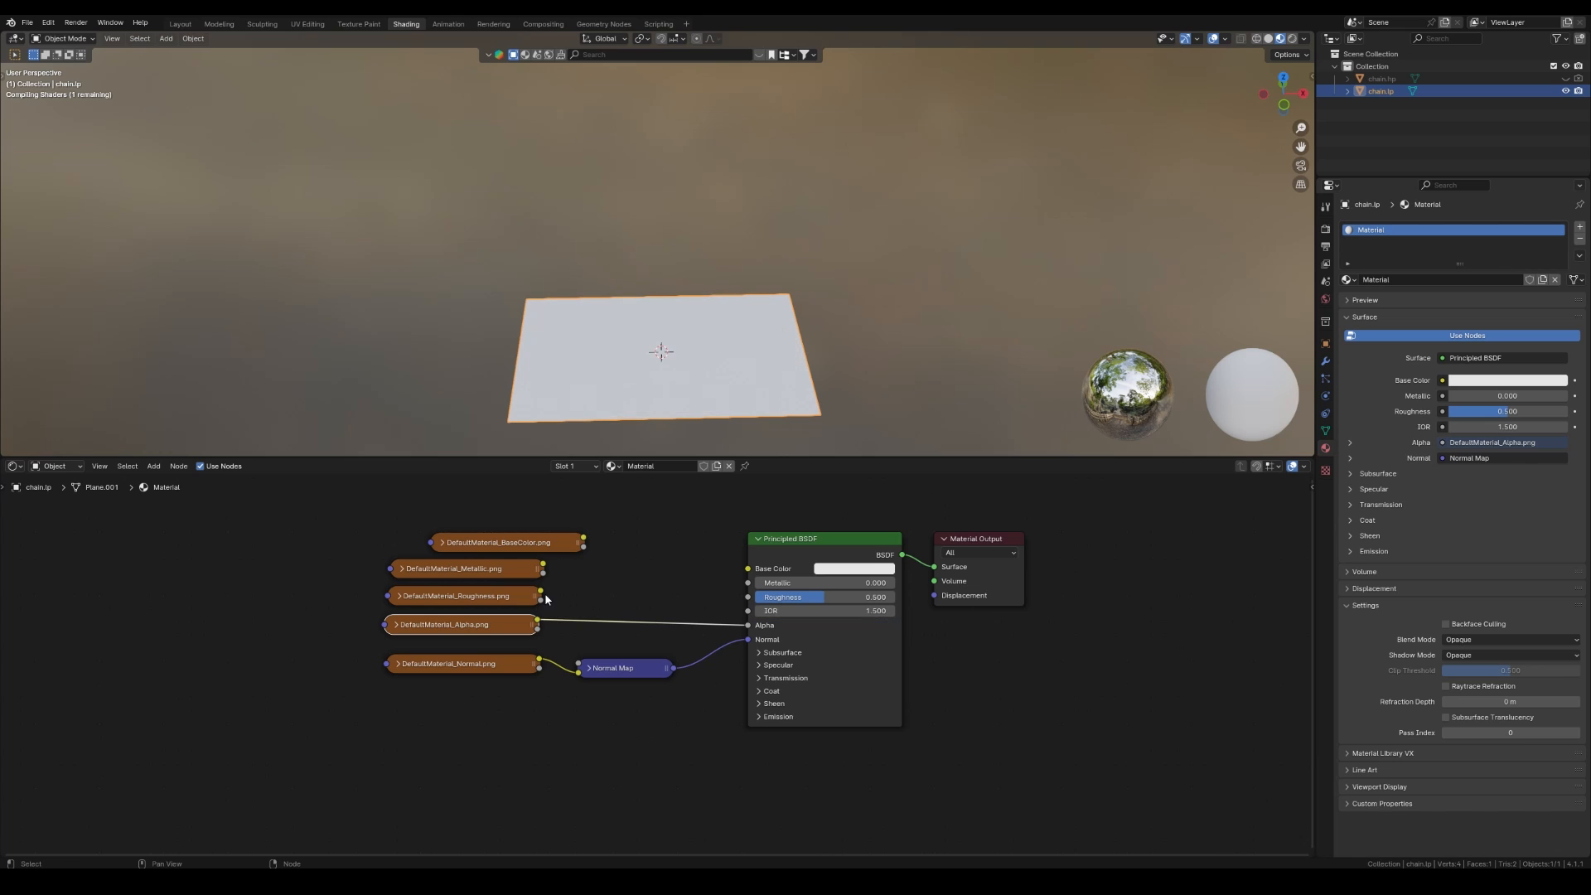
pyautogui.moveTo(540, 592); pyautogui.dragTo(746, 598)
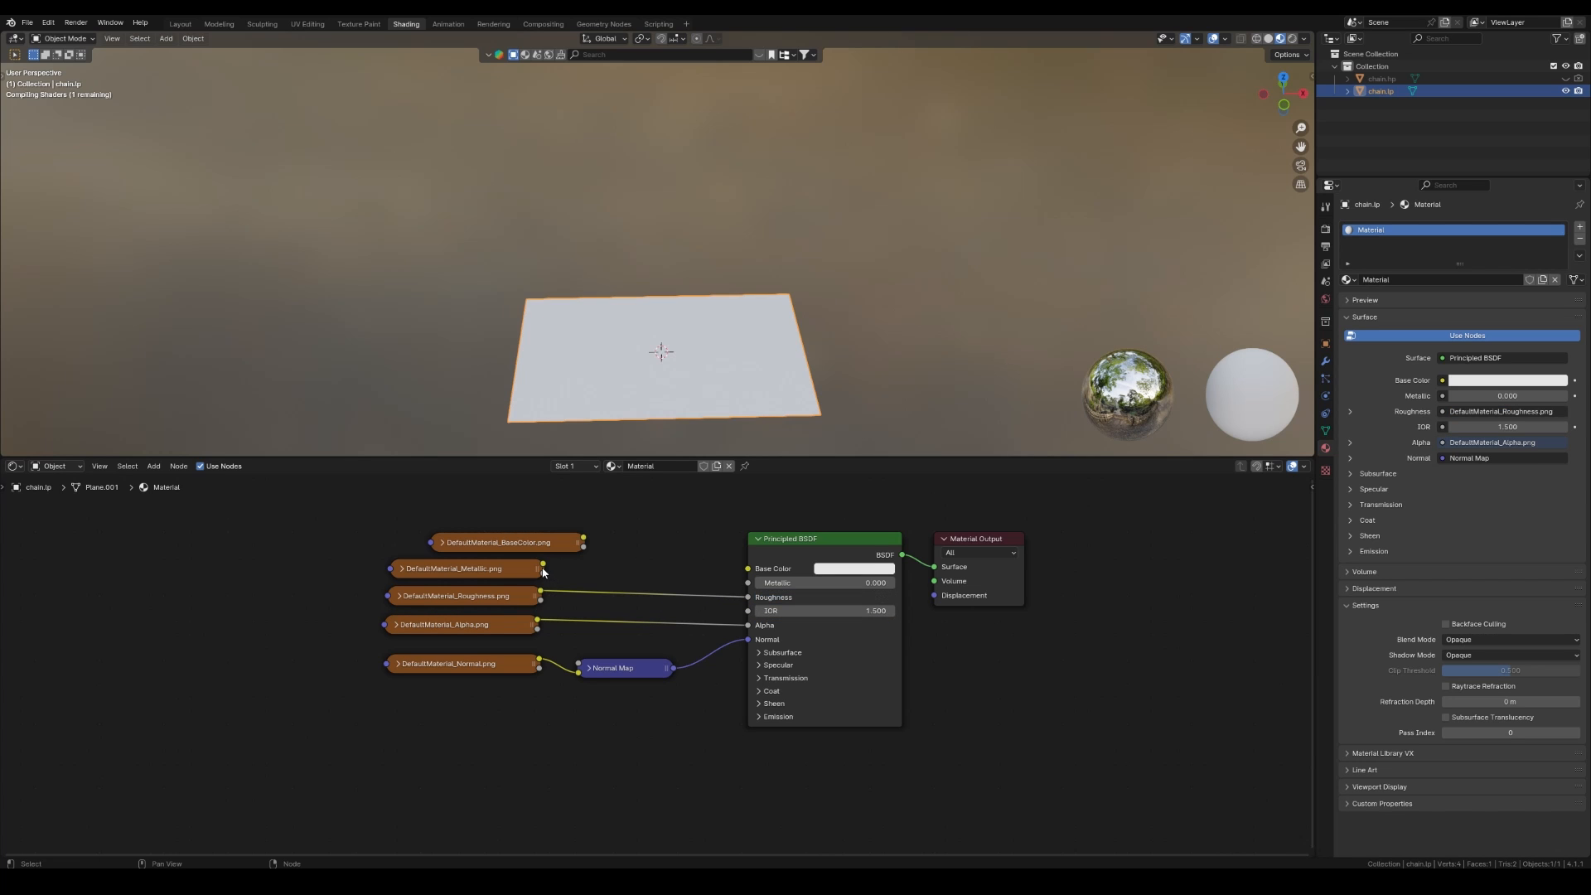
pyautogui.moveTo(543, 564); pyautogui.dragTo(748, 582)
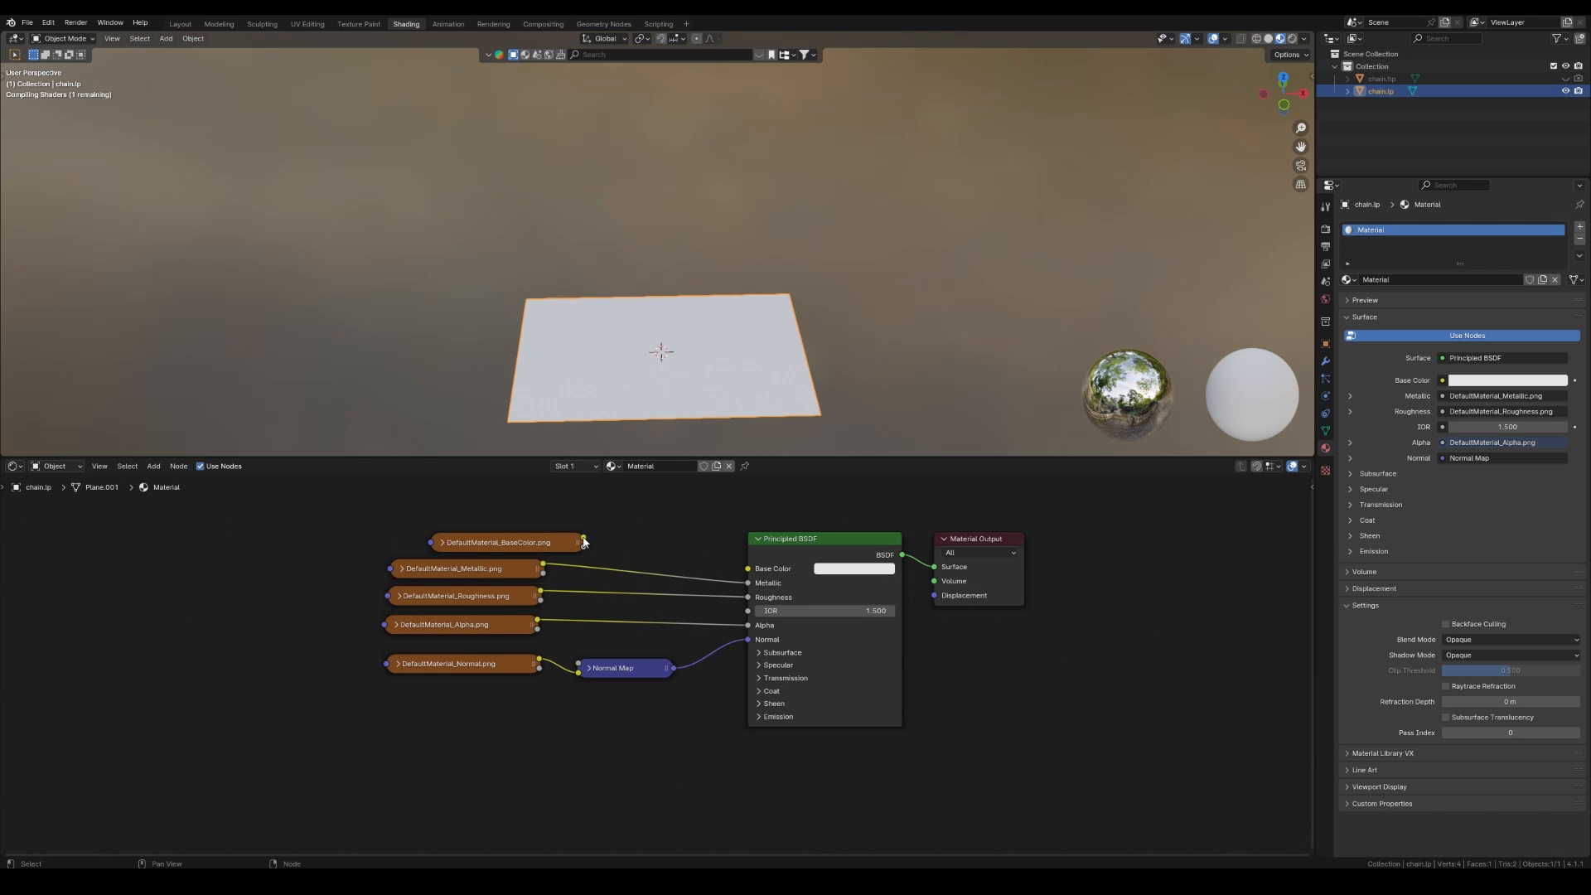
pyautogui.moveTo(583, 538); pyautogui.dragTo(748, 568)
pyautogui.click(929, 255)
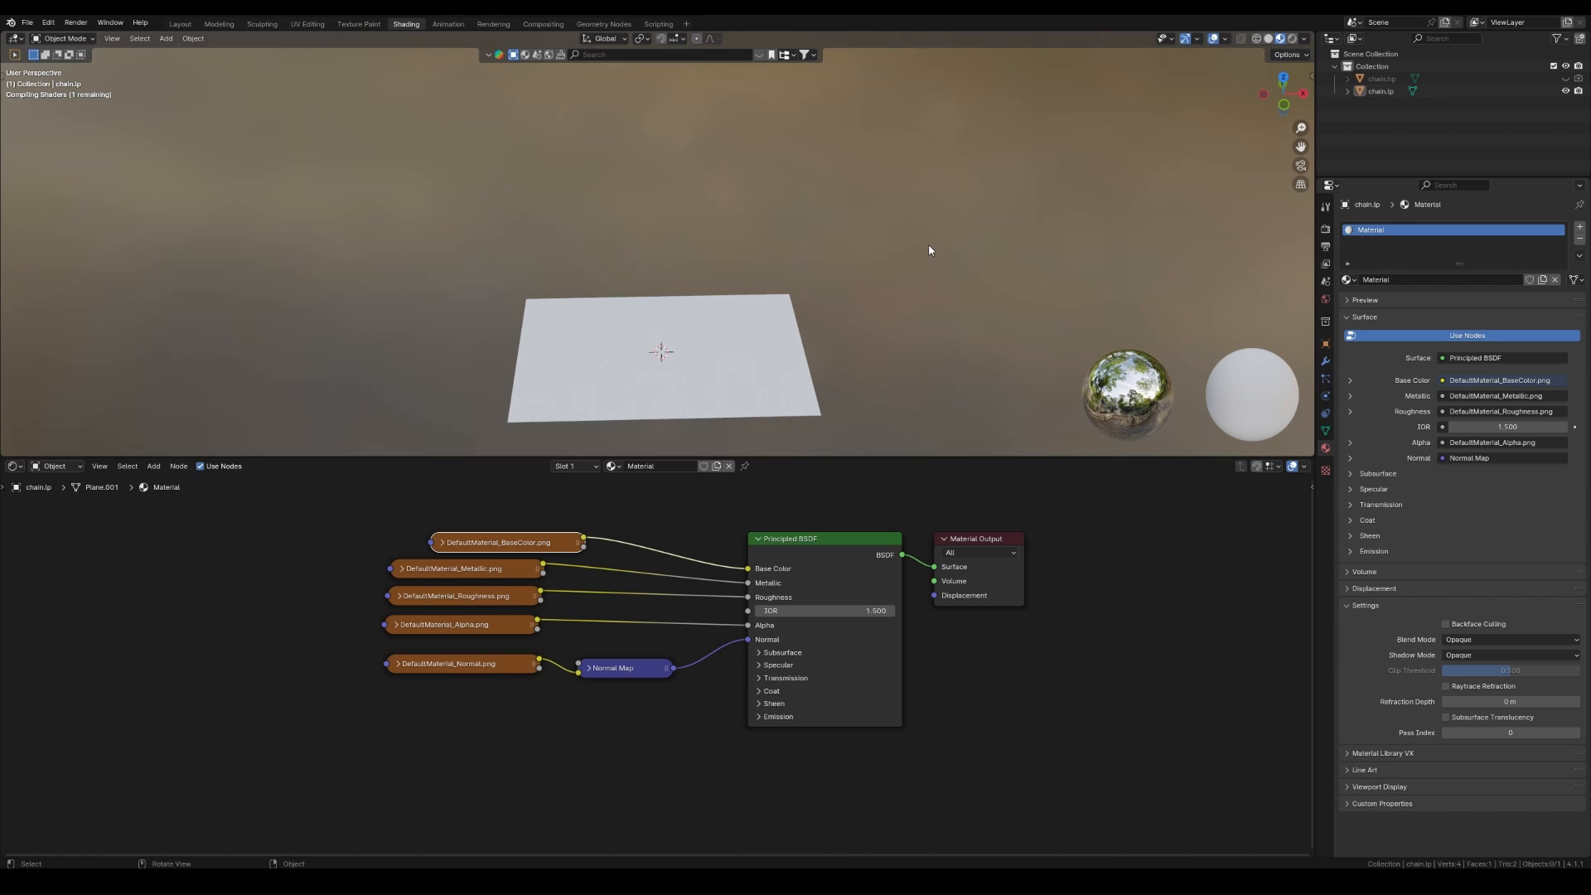
pyautogui.click(729, 310)
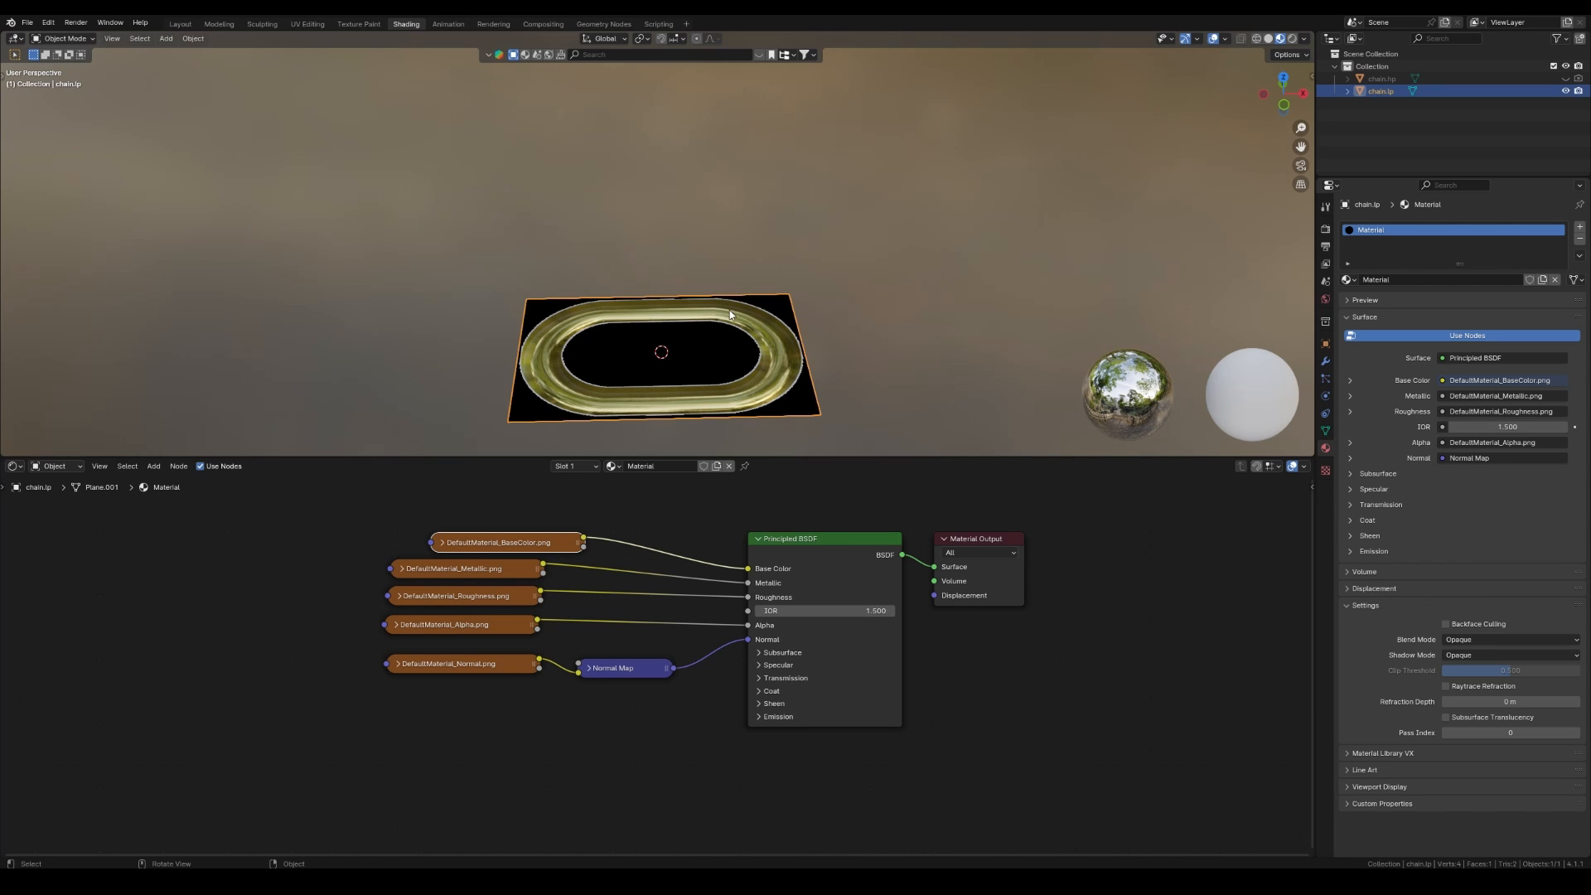
# Set the chain material's blend mode to Alpha Clip.
pyautogui.moveTo(729, 309); pyautogui.dragTo(758, 389, button='middle')
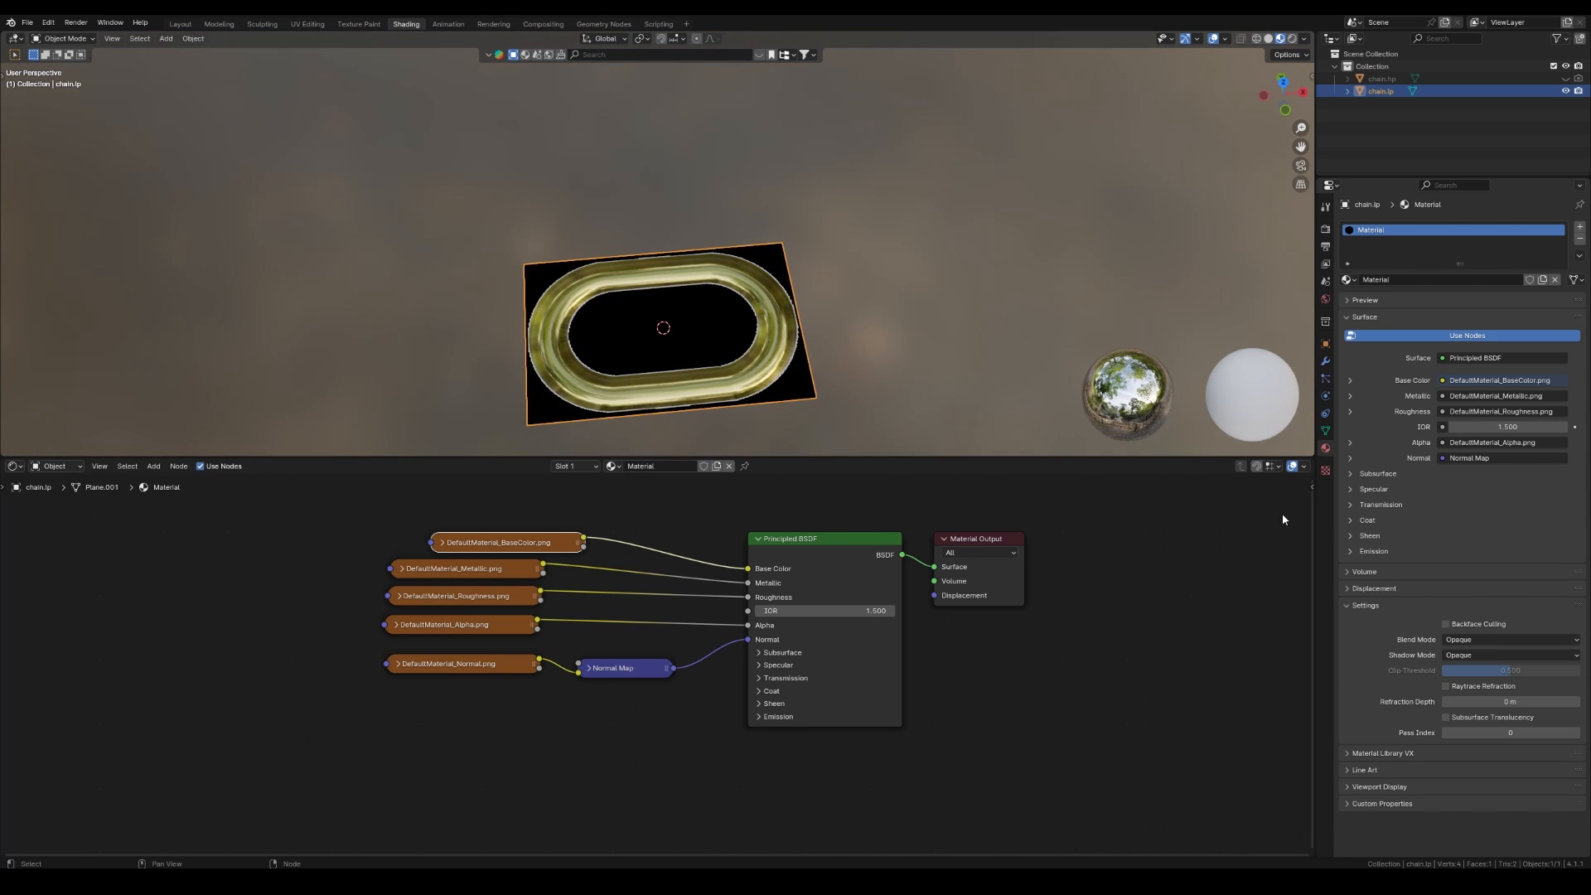
pyautogui.moveTo(900, 382); pyautogui.dragTo(745, 331, button='middle')
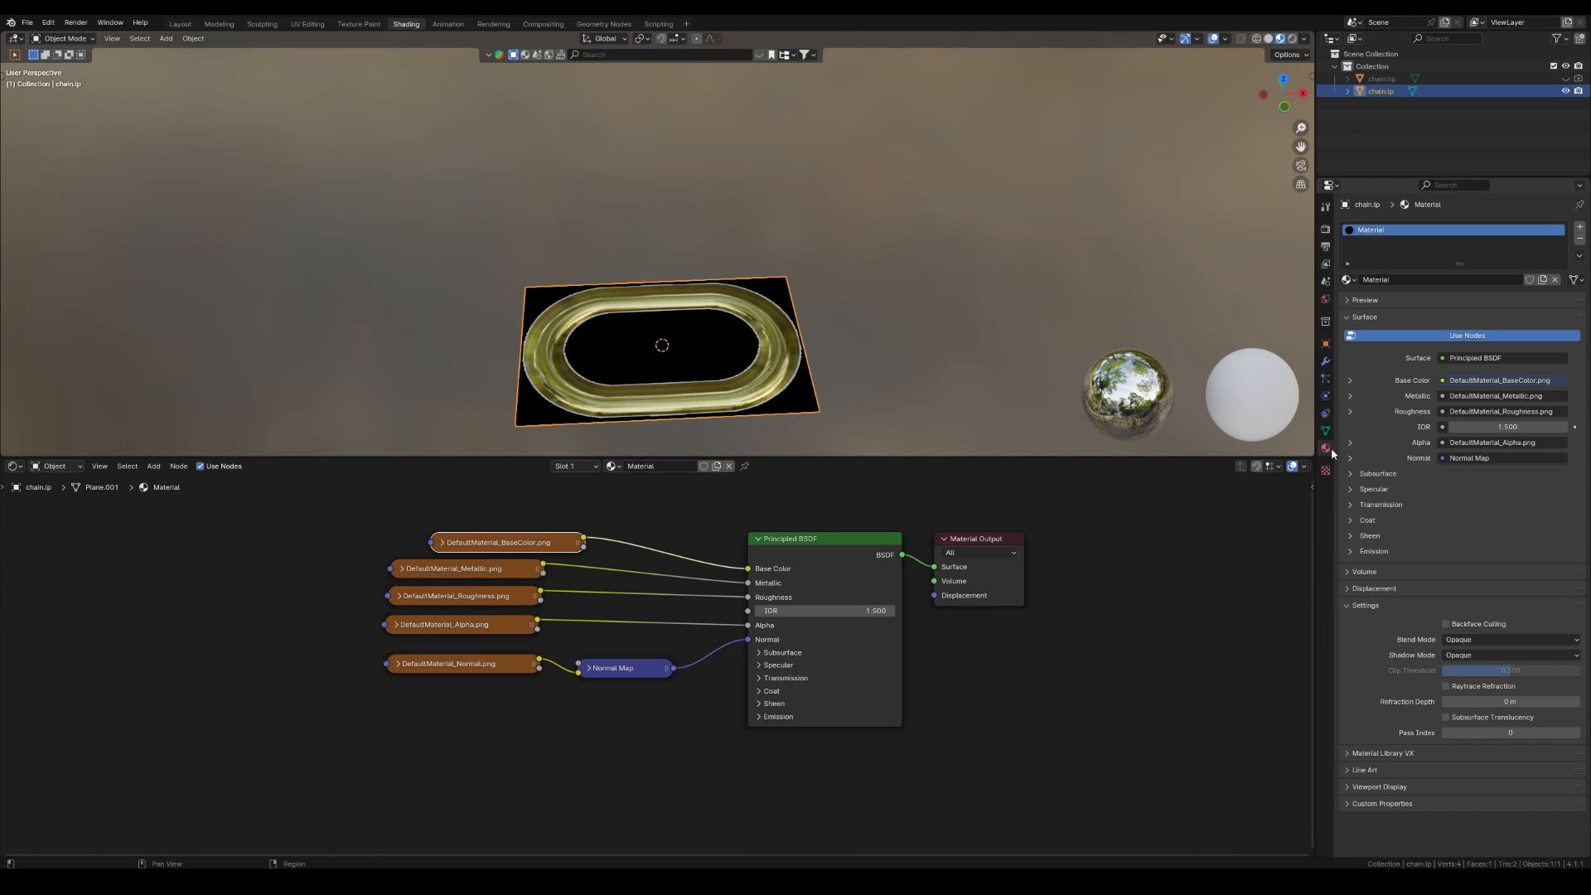
pyautogui.click(1445, 639)
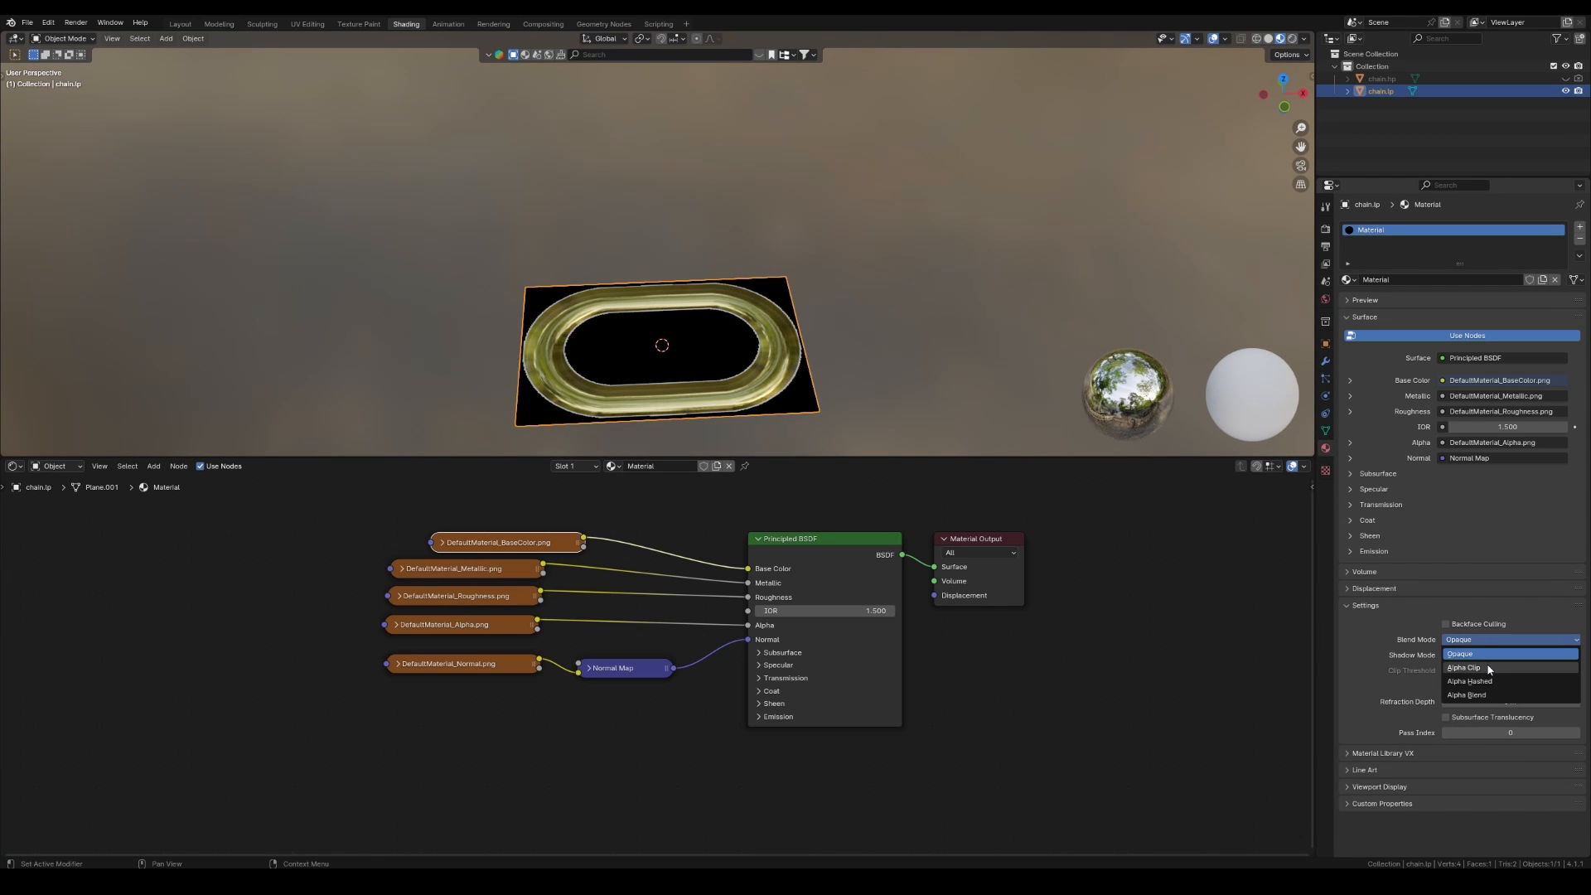
pyautogui.click(1488, 670)
pyautogui.moveTo(912, 348)
pyautogui.mouseDown(button='middle')
pyautogui.moveTo(930, 376)
pyautogui.moveTo(926, 329)
pyautogui.mouseUp(button='middle')
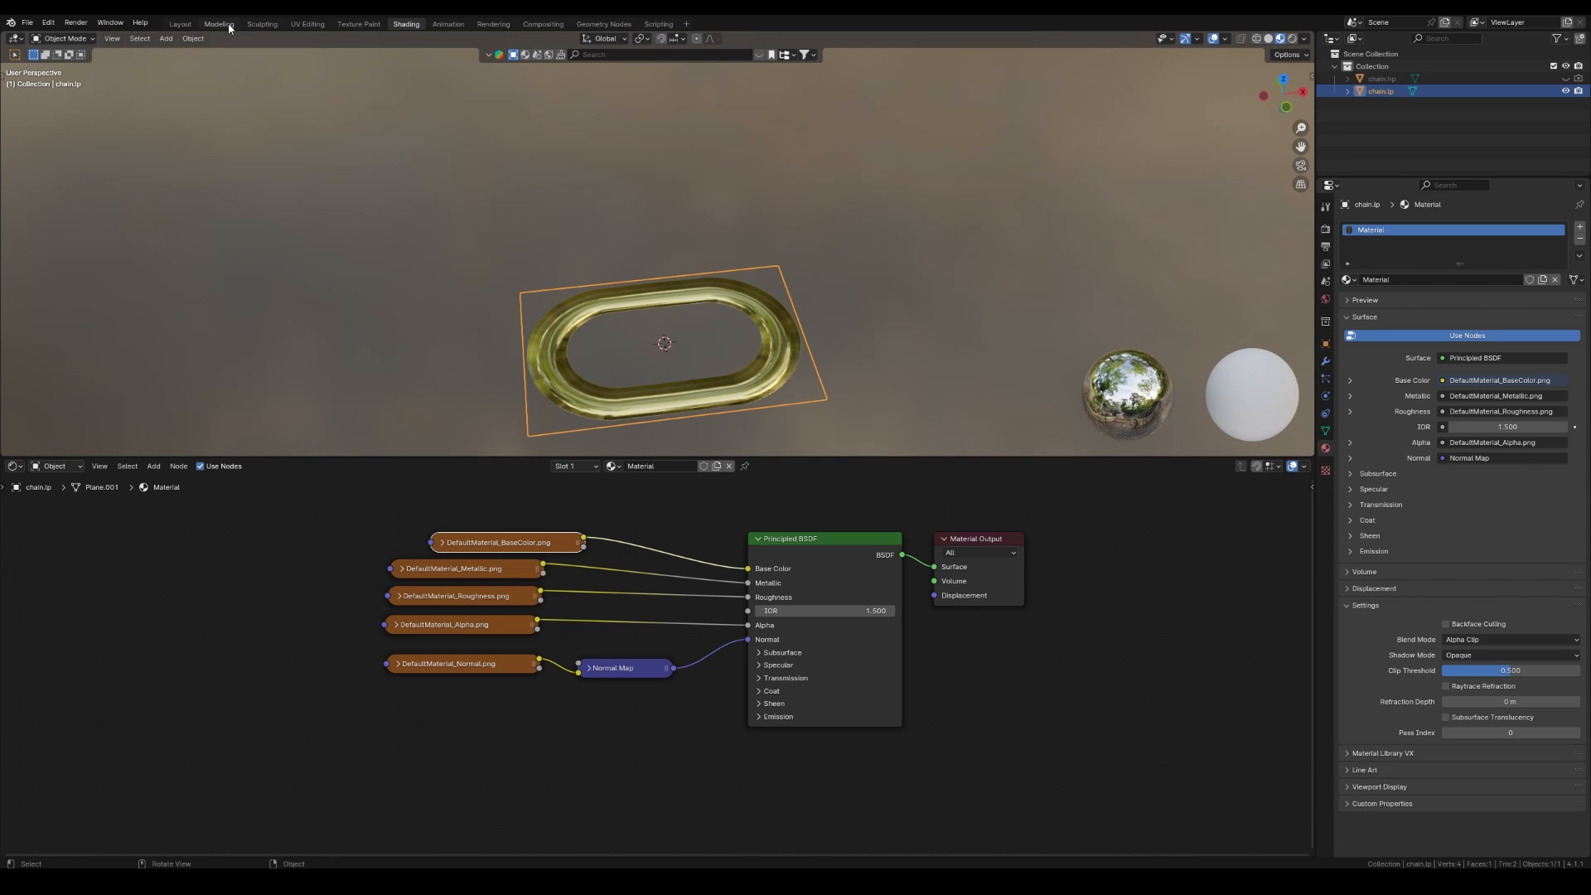
# Switch to the Modeling workspace, add a path curve at the origin, and scale it by 10.
pyautogui.click(219, 24)
pyautogui.click(899, 352)
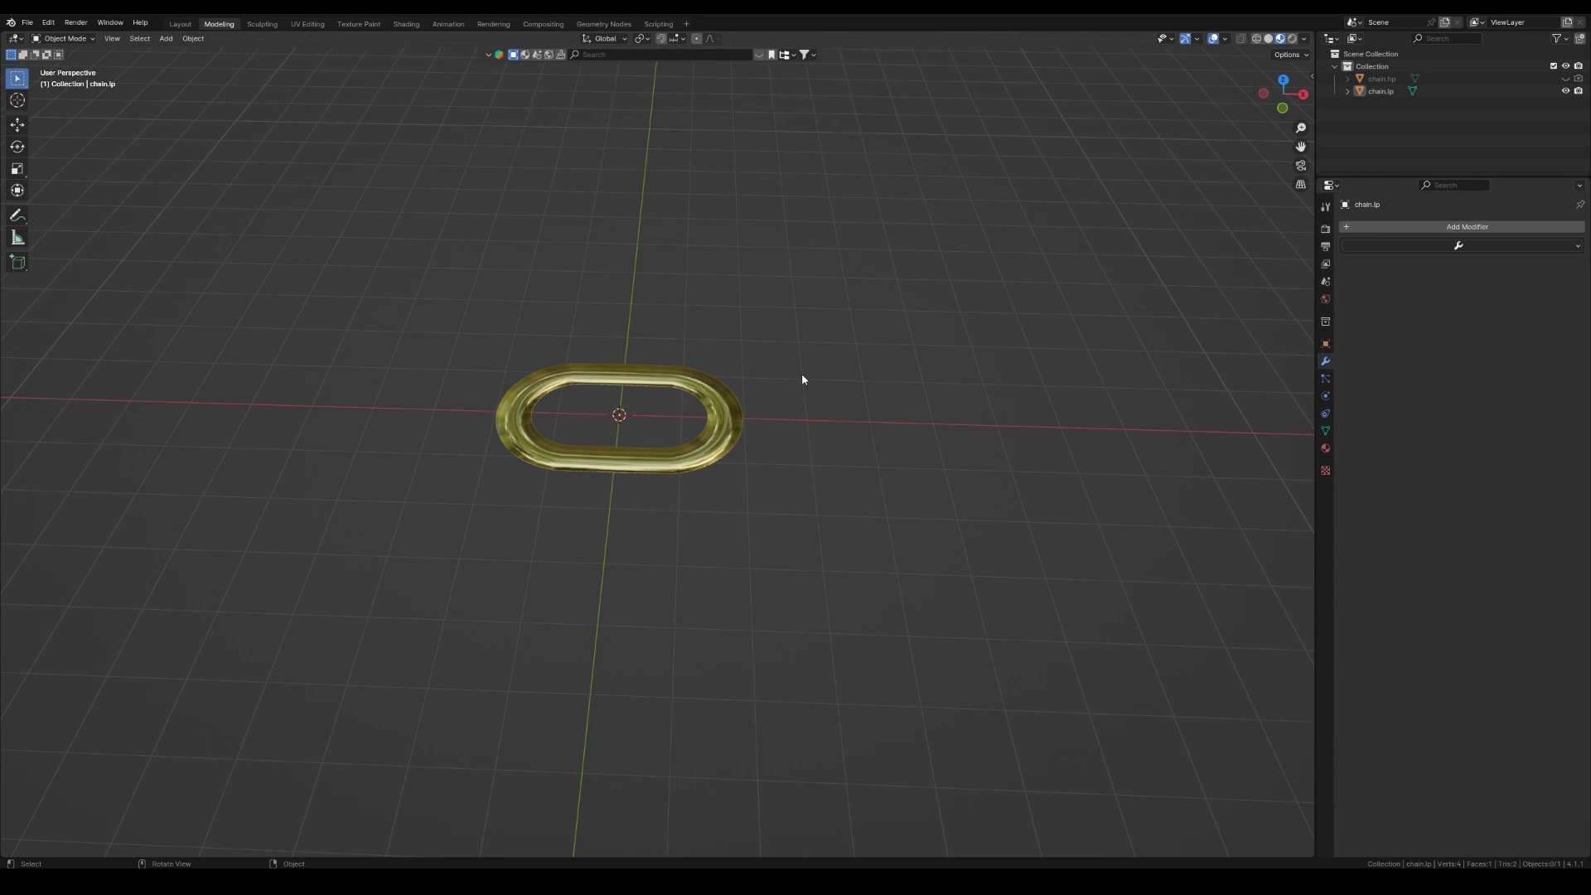
pyautogui.moveTo(802, 373); pyautogui.dragTo(814, 364, button='middle')
pyautogui.hotkey('shift', 'a')
pyautogui.moveTo(812, 376)
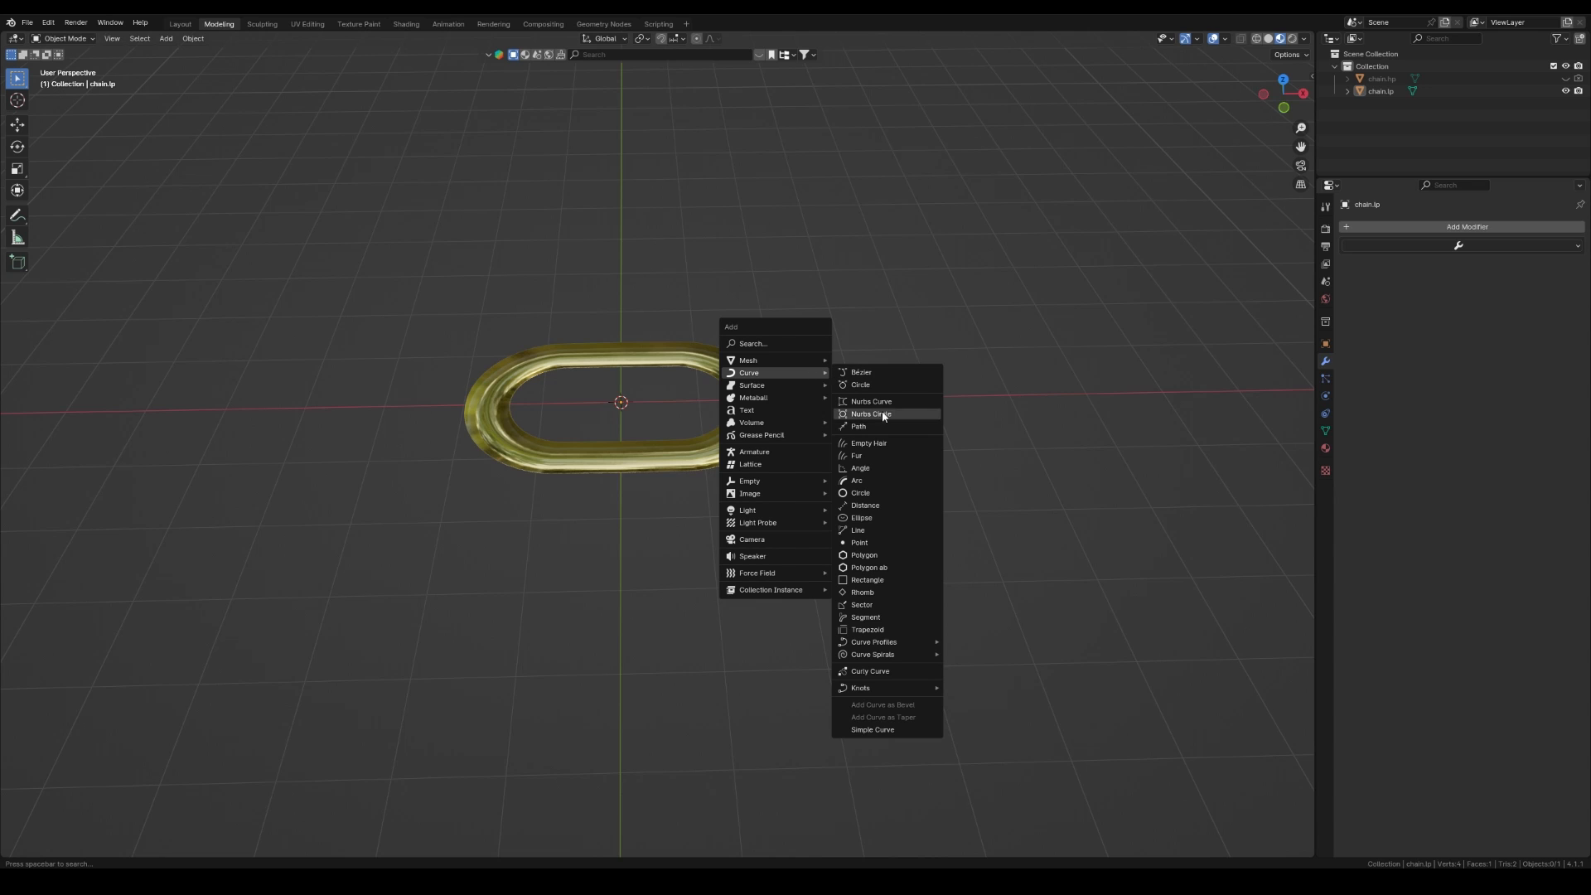
pyautogui.click(924, 426)
pyautogui.write('s')
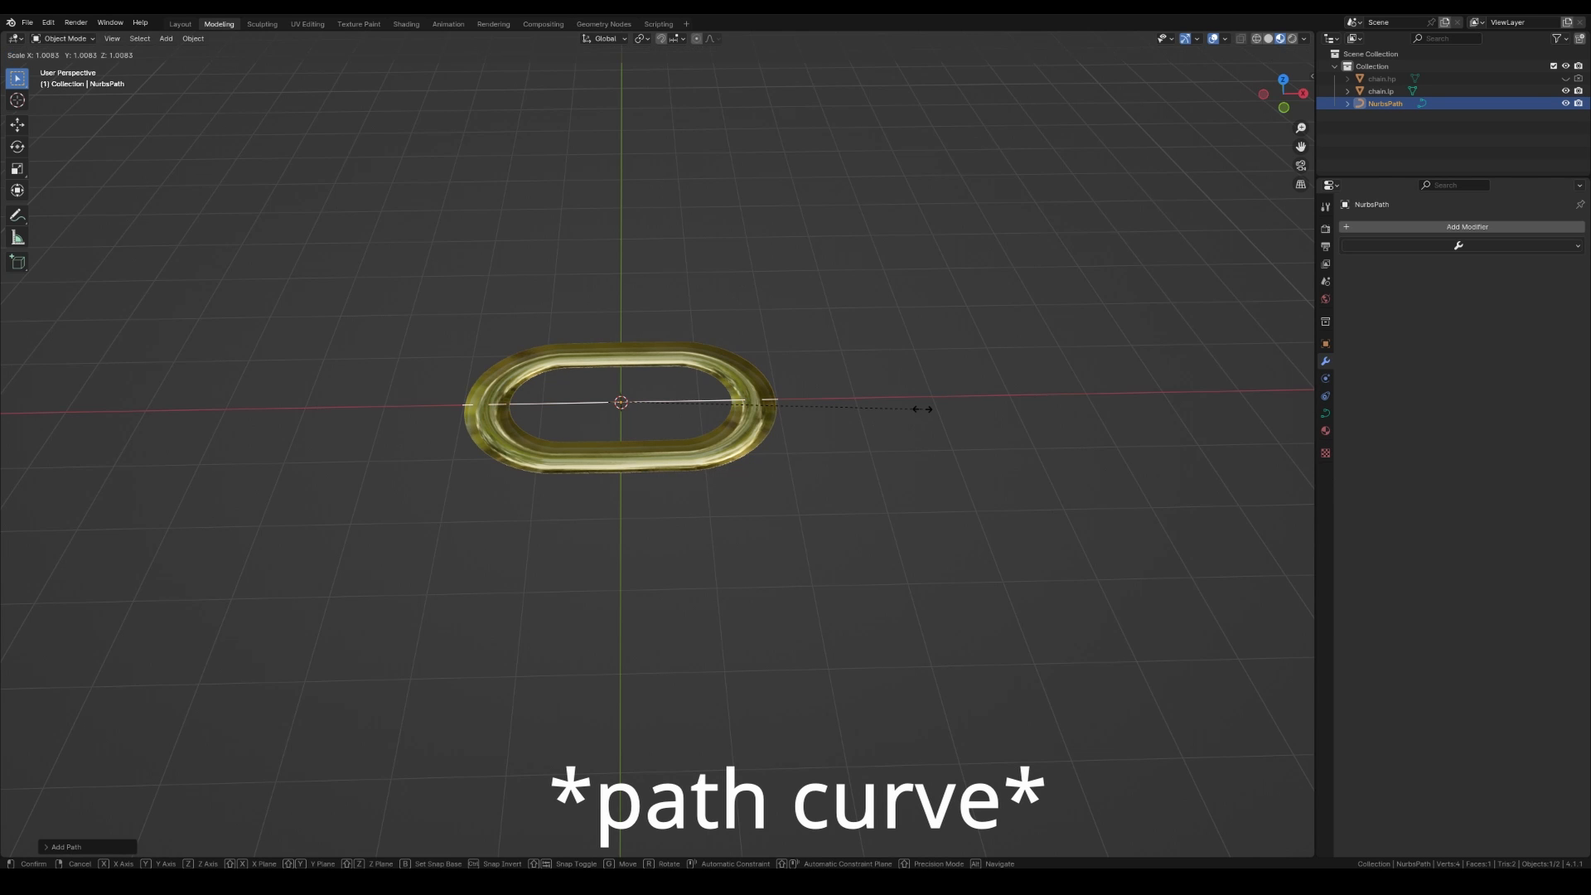
pyautogui.write('10')
pyautogui.press('Return')
pyautogui.press('s')
pyautogui.press('Return')
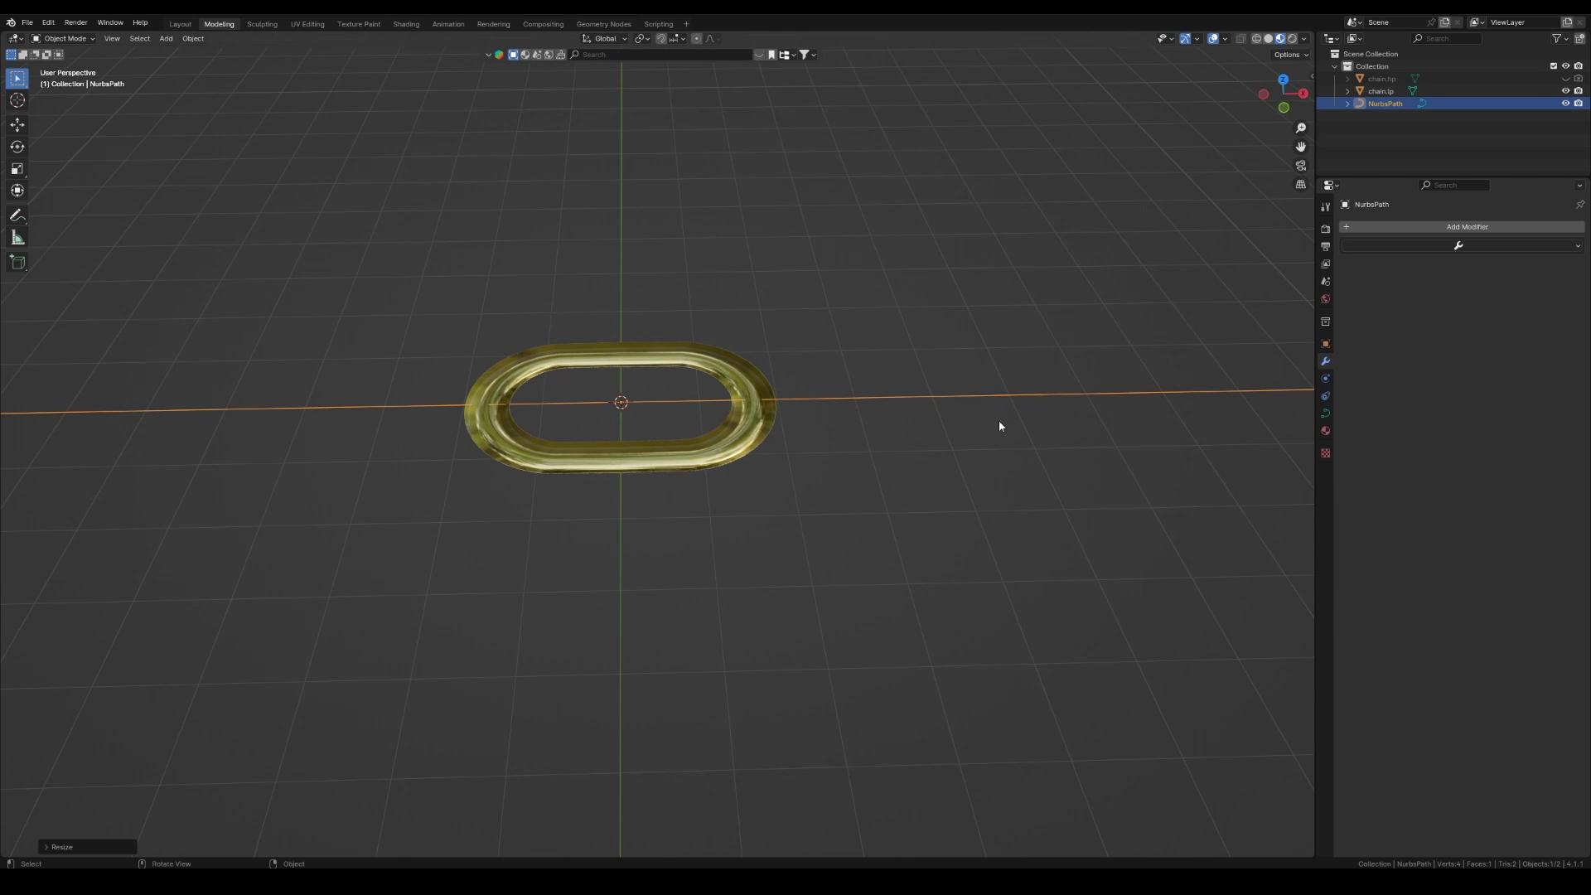
pyautogui.scroll(-6, 936, 447)
pyautogui.scroll(4, 813, 533)
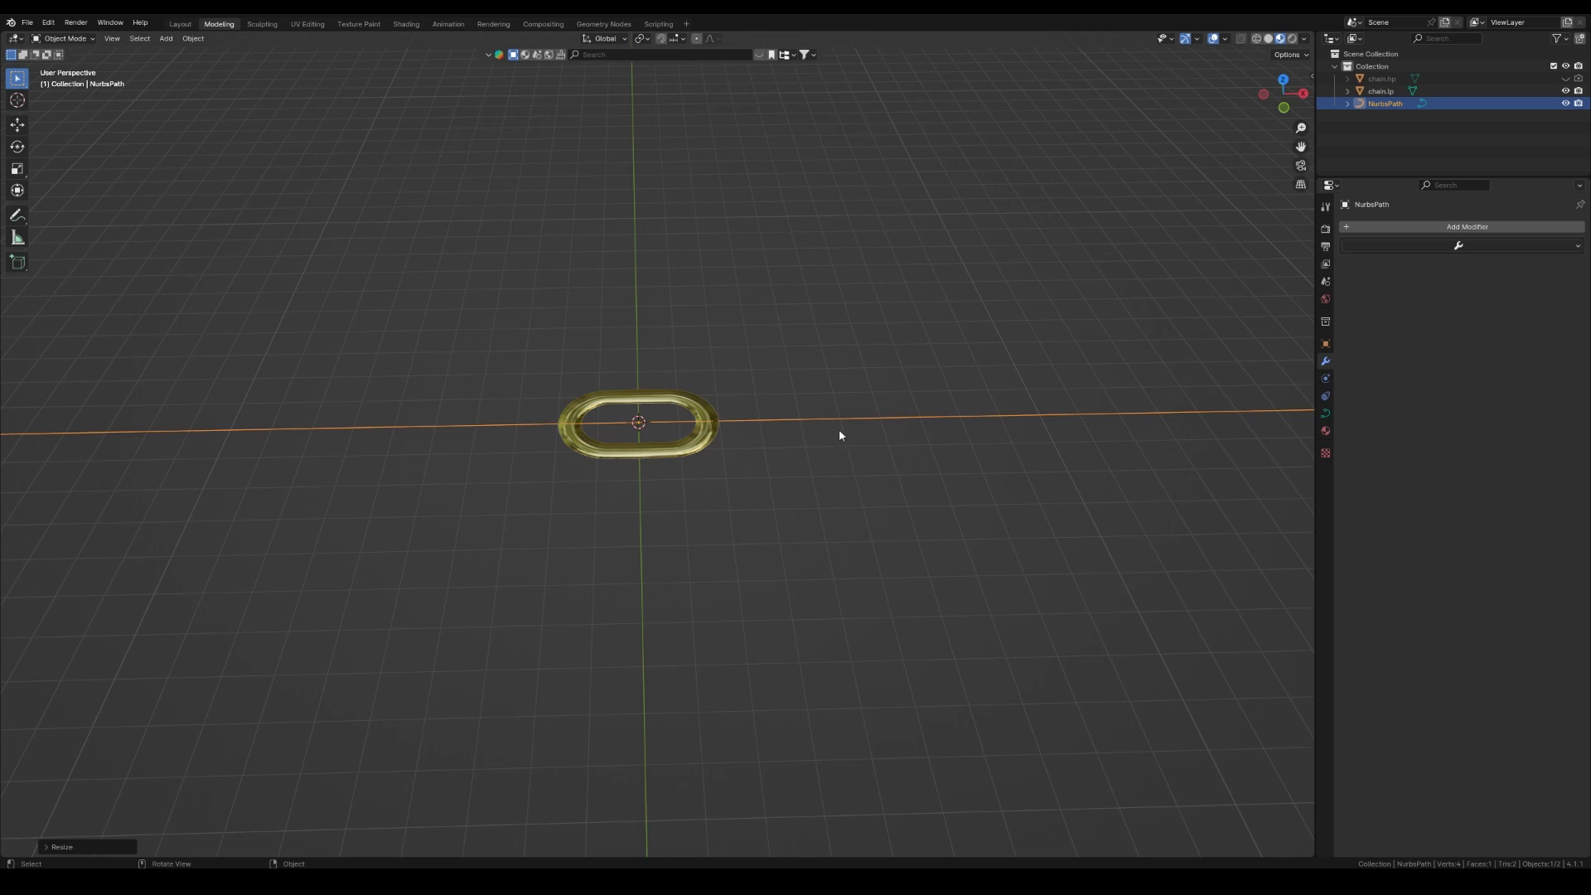
pyautogui.press('g')
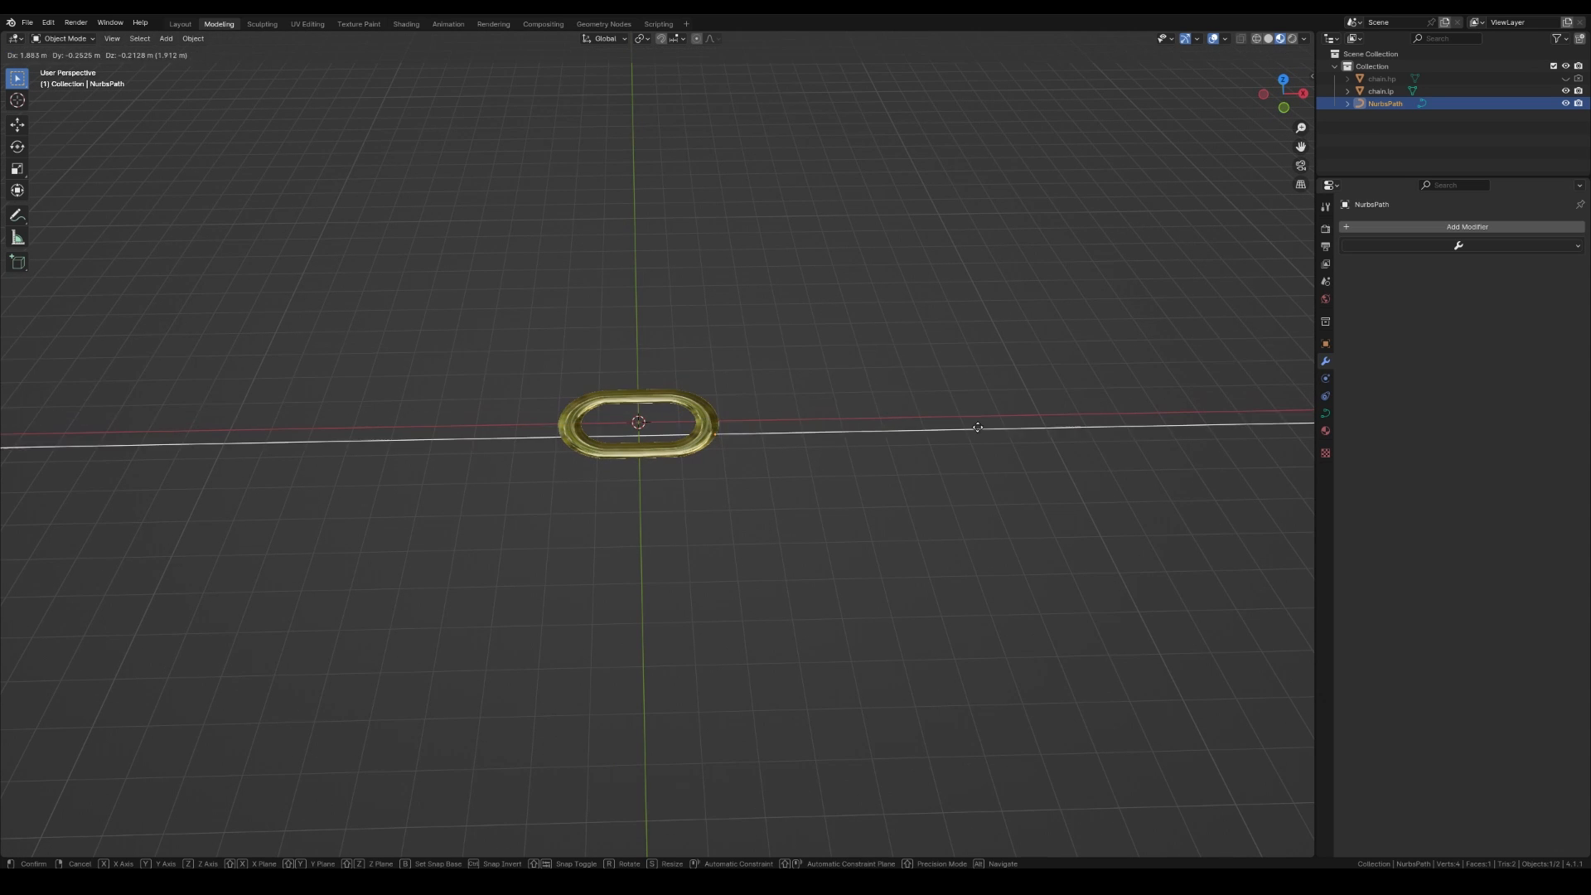
pyautogui.rightClick(913, 406)
# Add an Array modifier to the low-poly chain link.
pyautogui.click(689, 447)
pyautogui.press('g')
pyautogui.rightClick(723, 444)
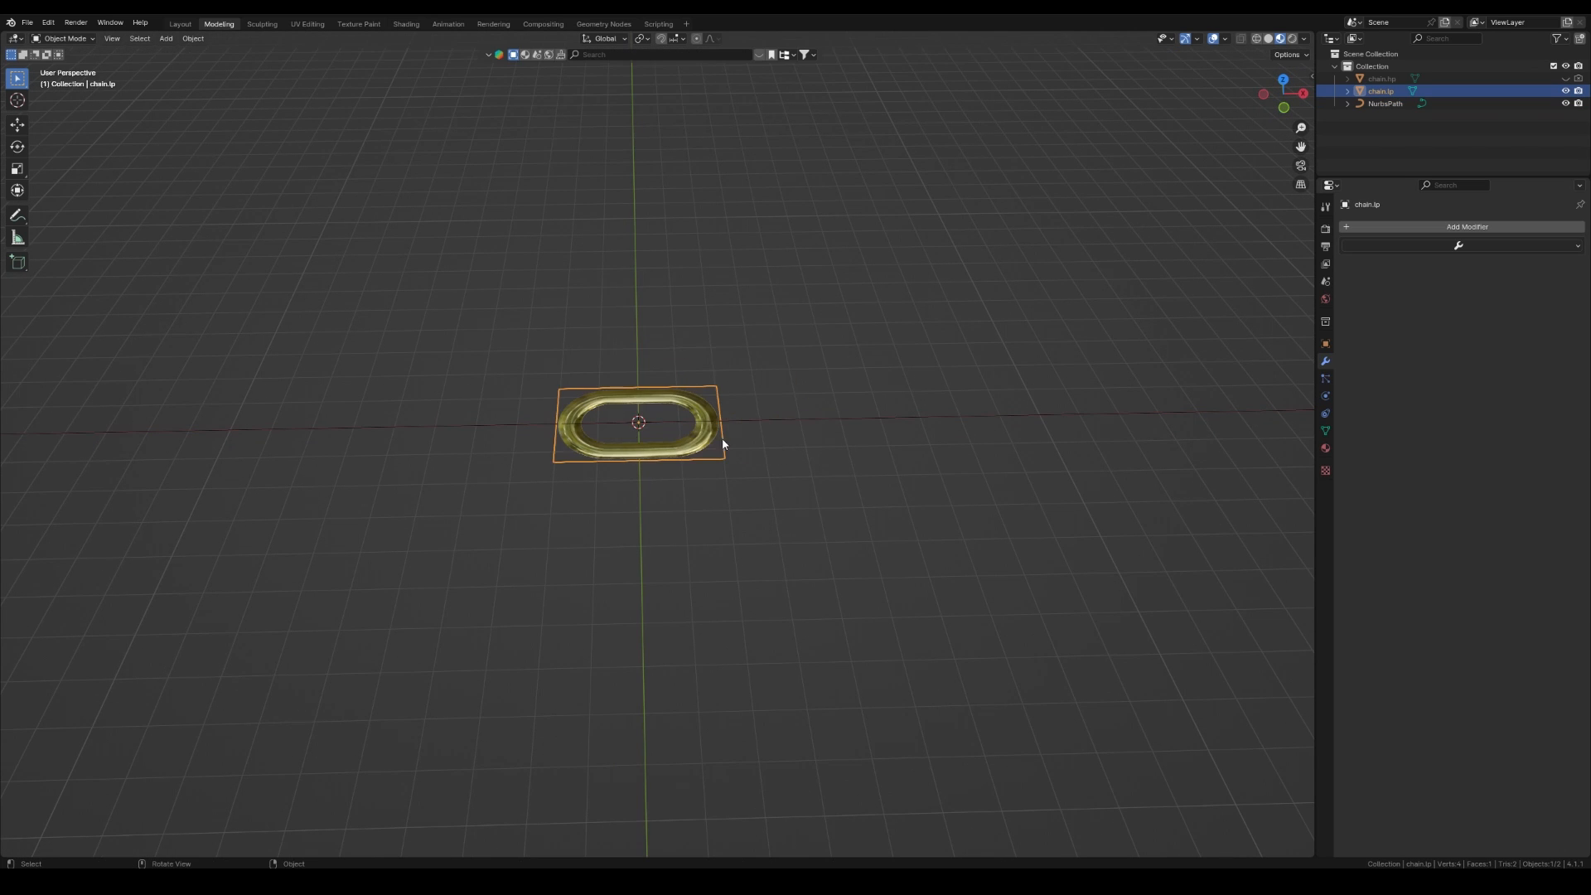
pyautogui.moveTo(722, 444); pyautogui.dragTo(787, 541, button='middle')
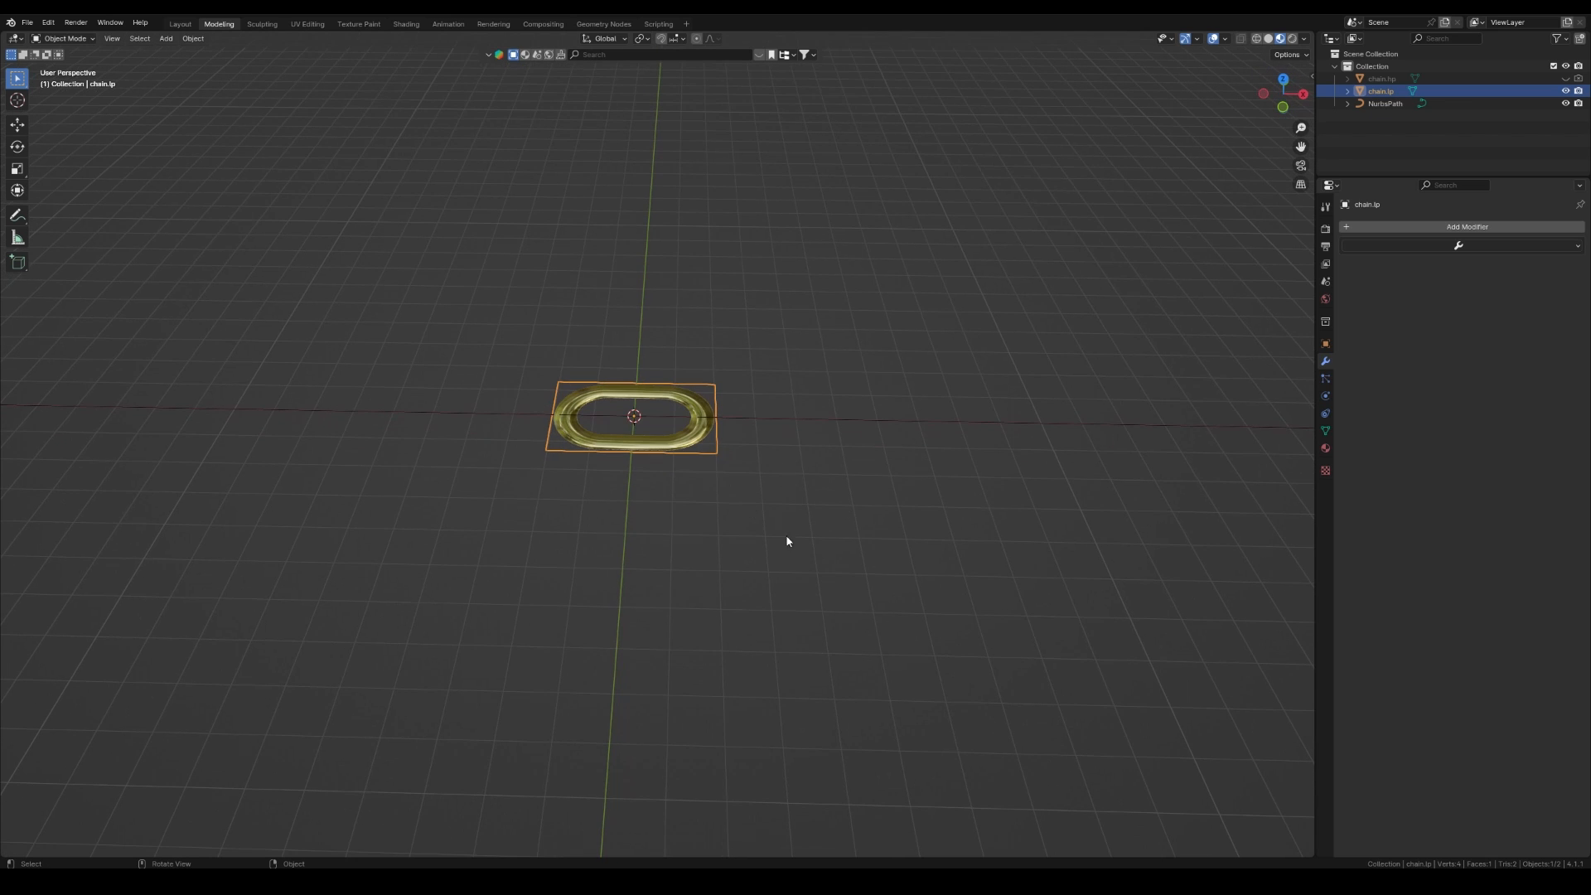
pyautogui.click(1365, 248)
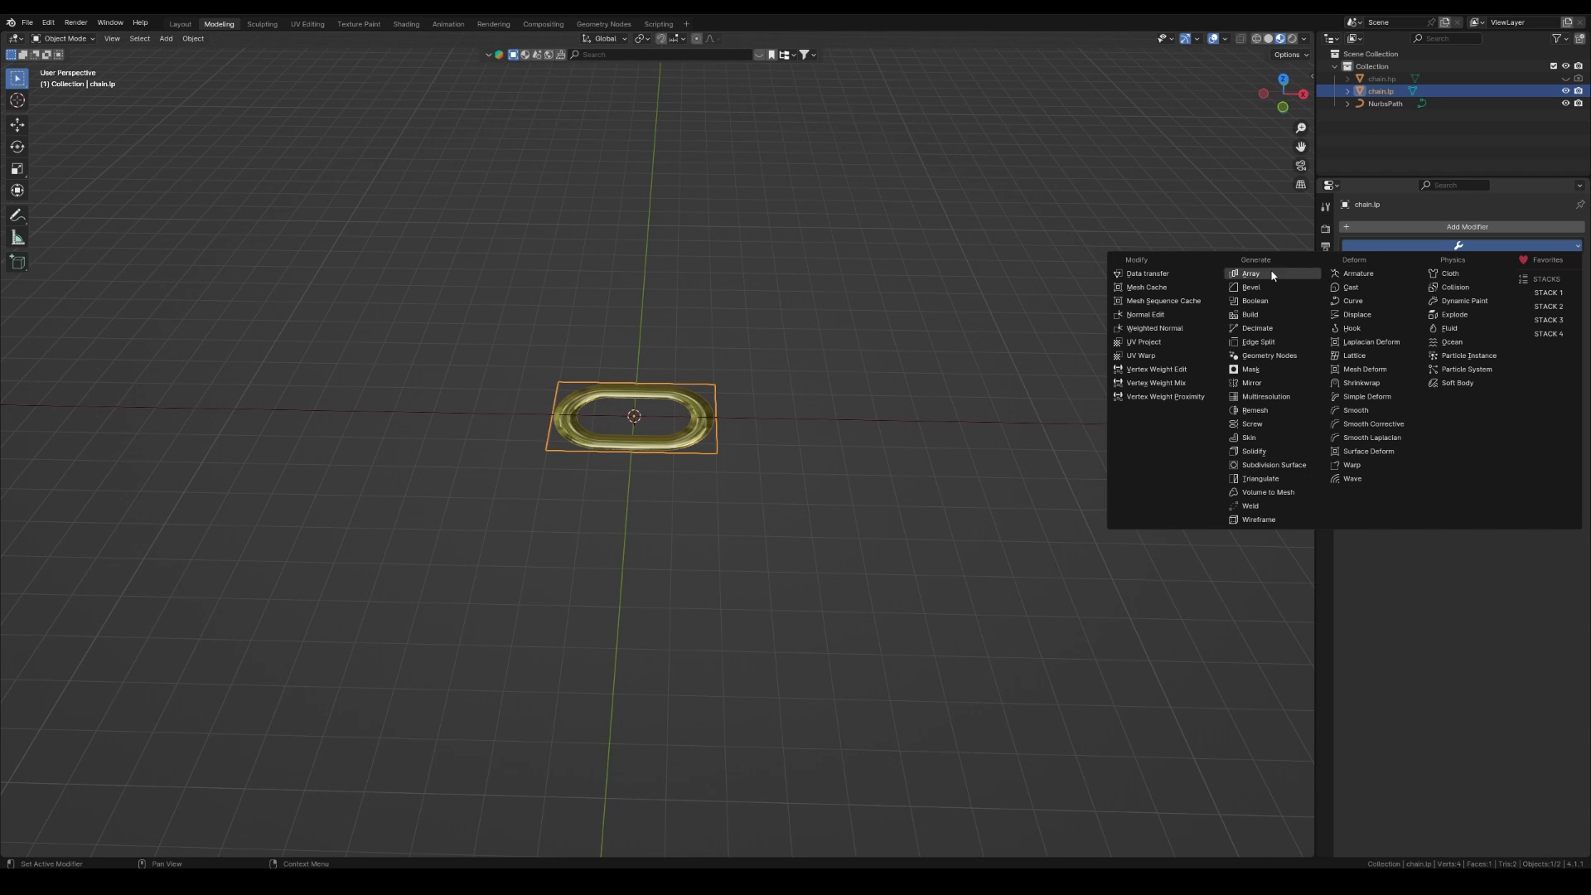
pyautogui.click(1458, 246)
pyautogui.click(1243, 269)
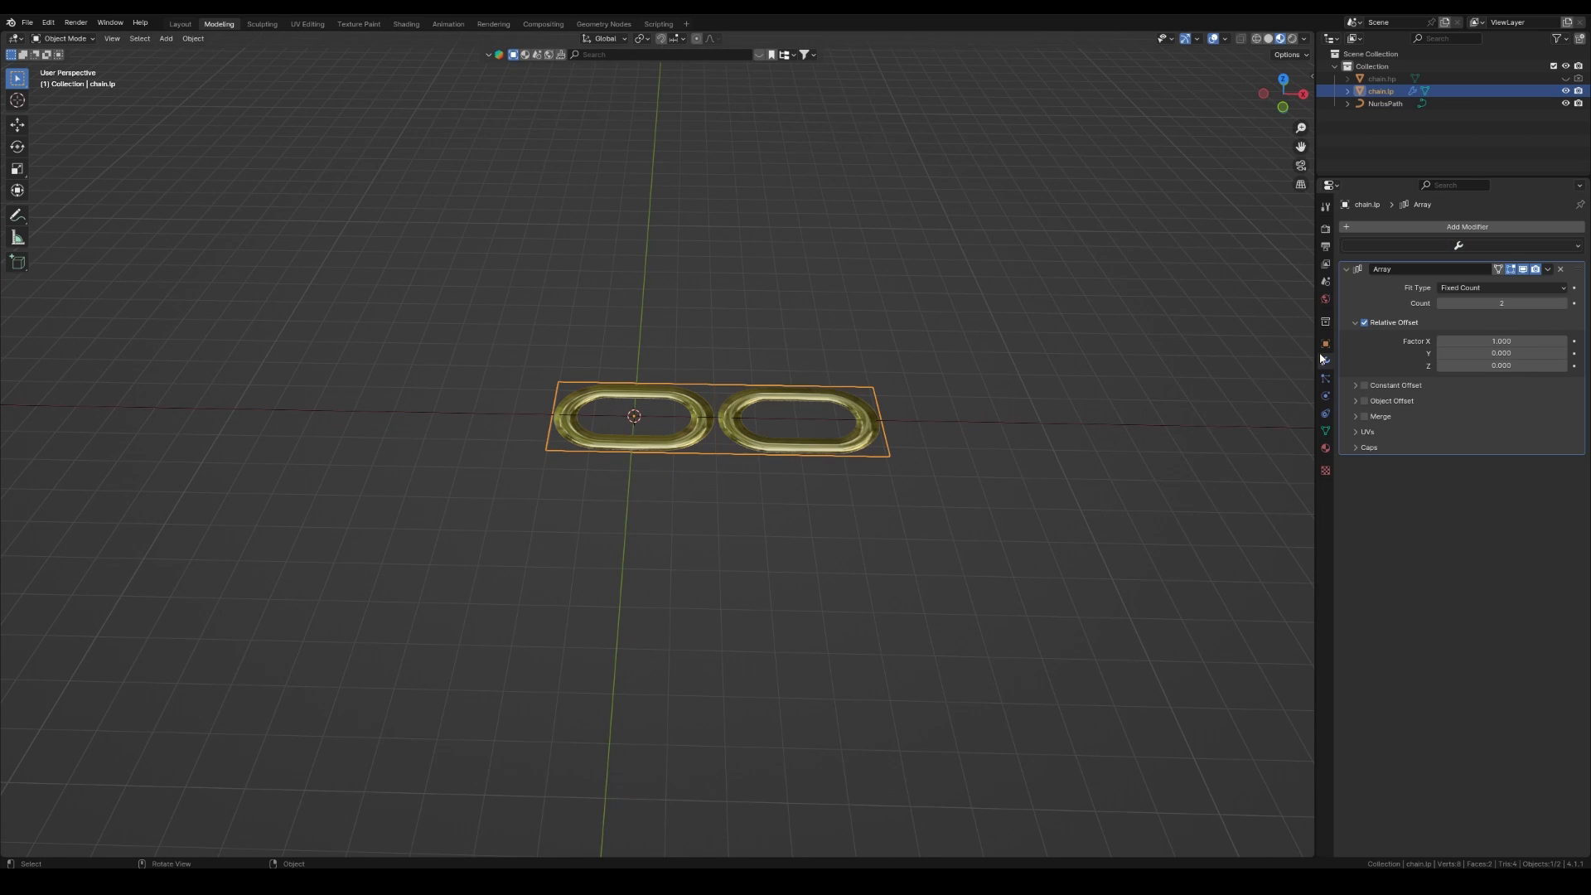
# Add a Curve modifier to the chain link with NurbsPath as the curve object.
pyautogui.click(1454, 247)
pyautogui.click(1363, 295)
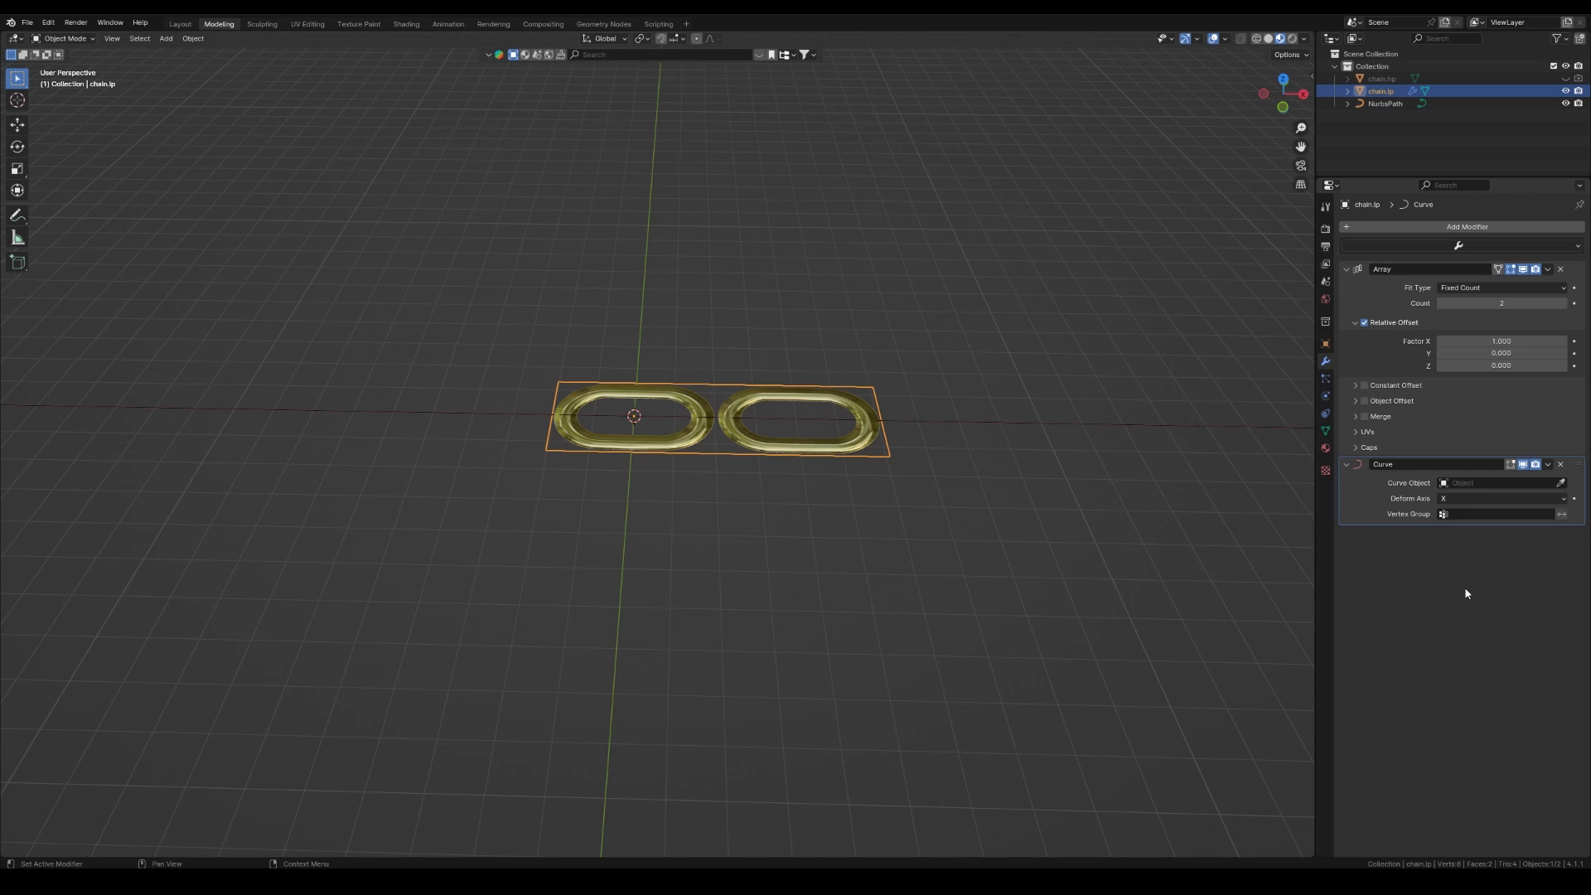
pyautogui.click(1565, 487)
pyautogui.click(1108, 417)
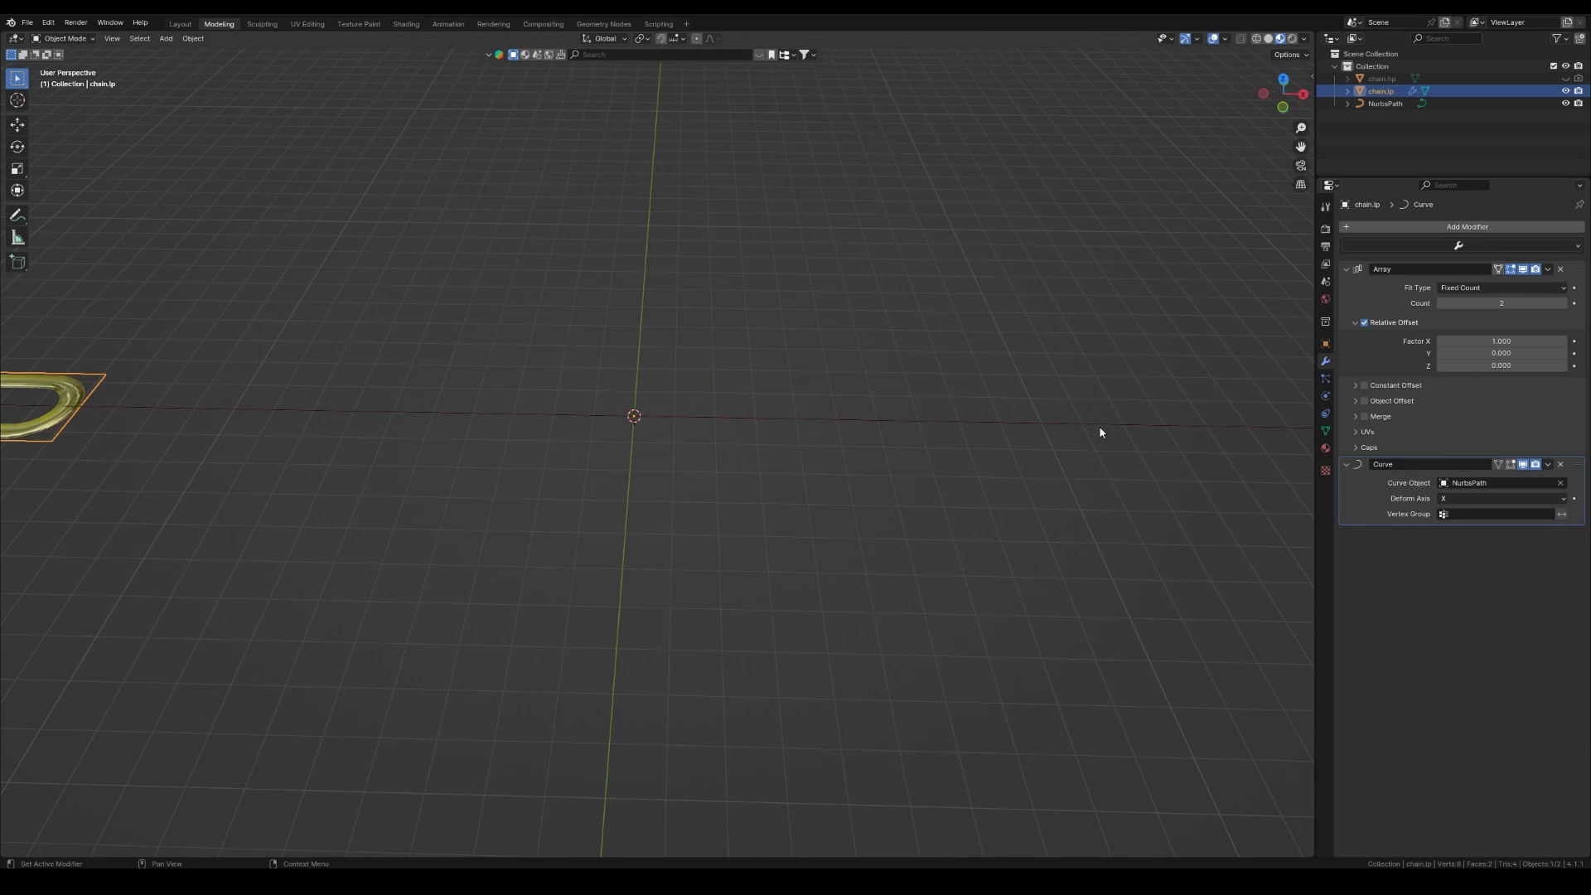
pyautogui.moveTo(749, 469); pyautogui.dragTo(994, 534, button='middle')
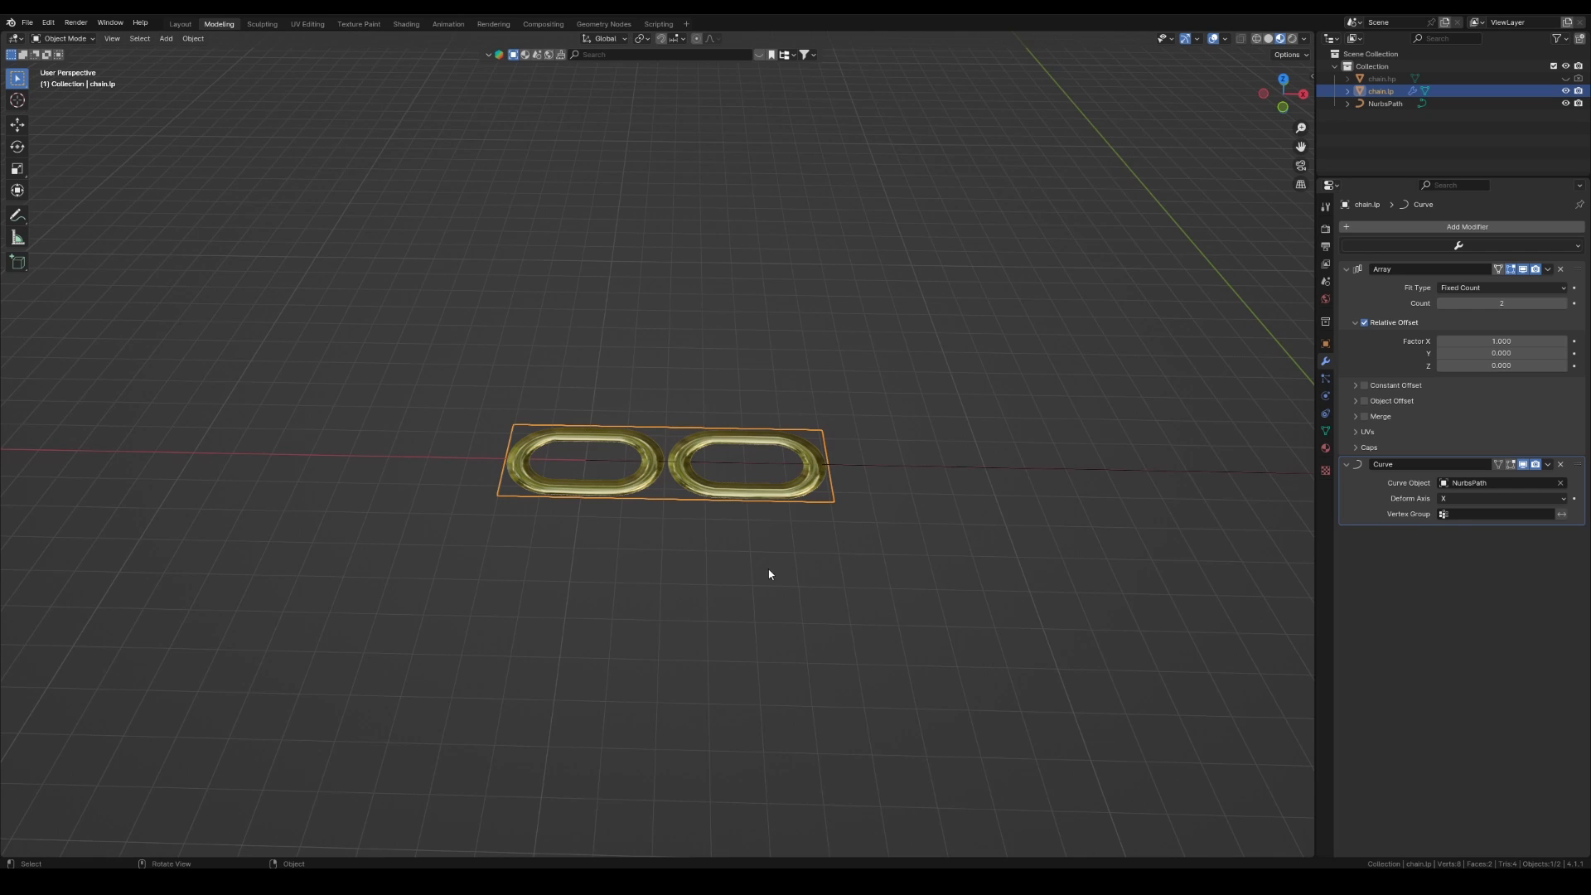
pyautogui.moveTo(769, 573); pyautogui.dragTo(837, 571, button='middle')
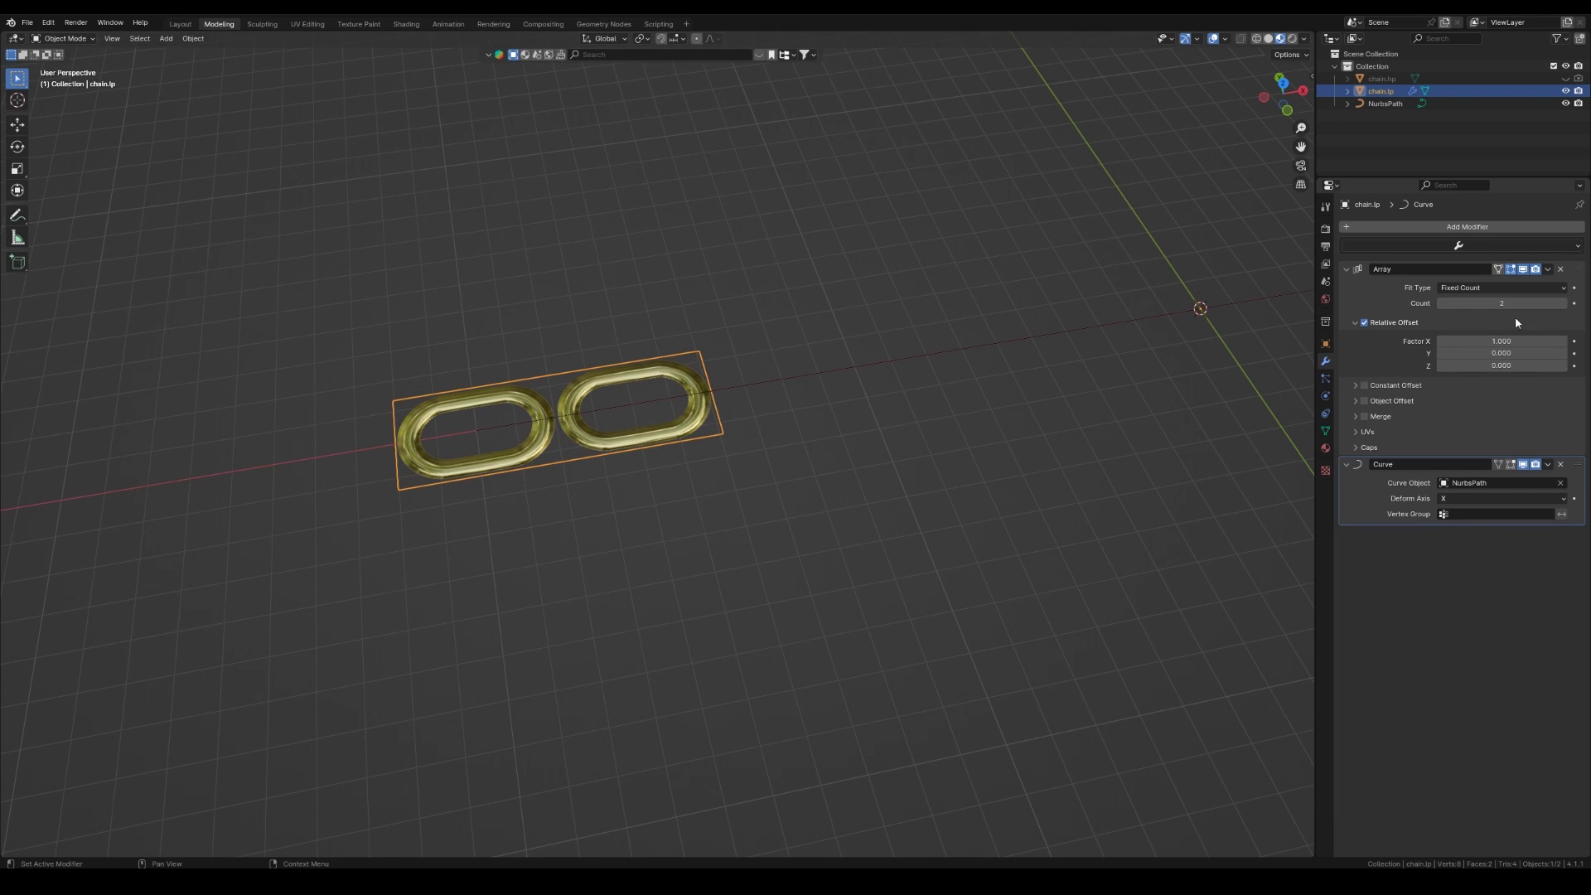
# Set the chain's Array count to 7.
pyautogui.click(1563, 303)
pyautogui.click(1563, 304)
pyautogui.click(1563, 303)
pyautogui.click(1563, 303)
pyautogui.click(1563, 303)
pyautogui.moveTo(953, 563); pyautogui.dragTo(1028, 468, button='middle')
pyautogui.click(1058, 361)
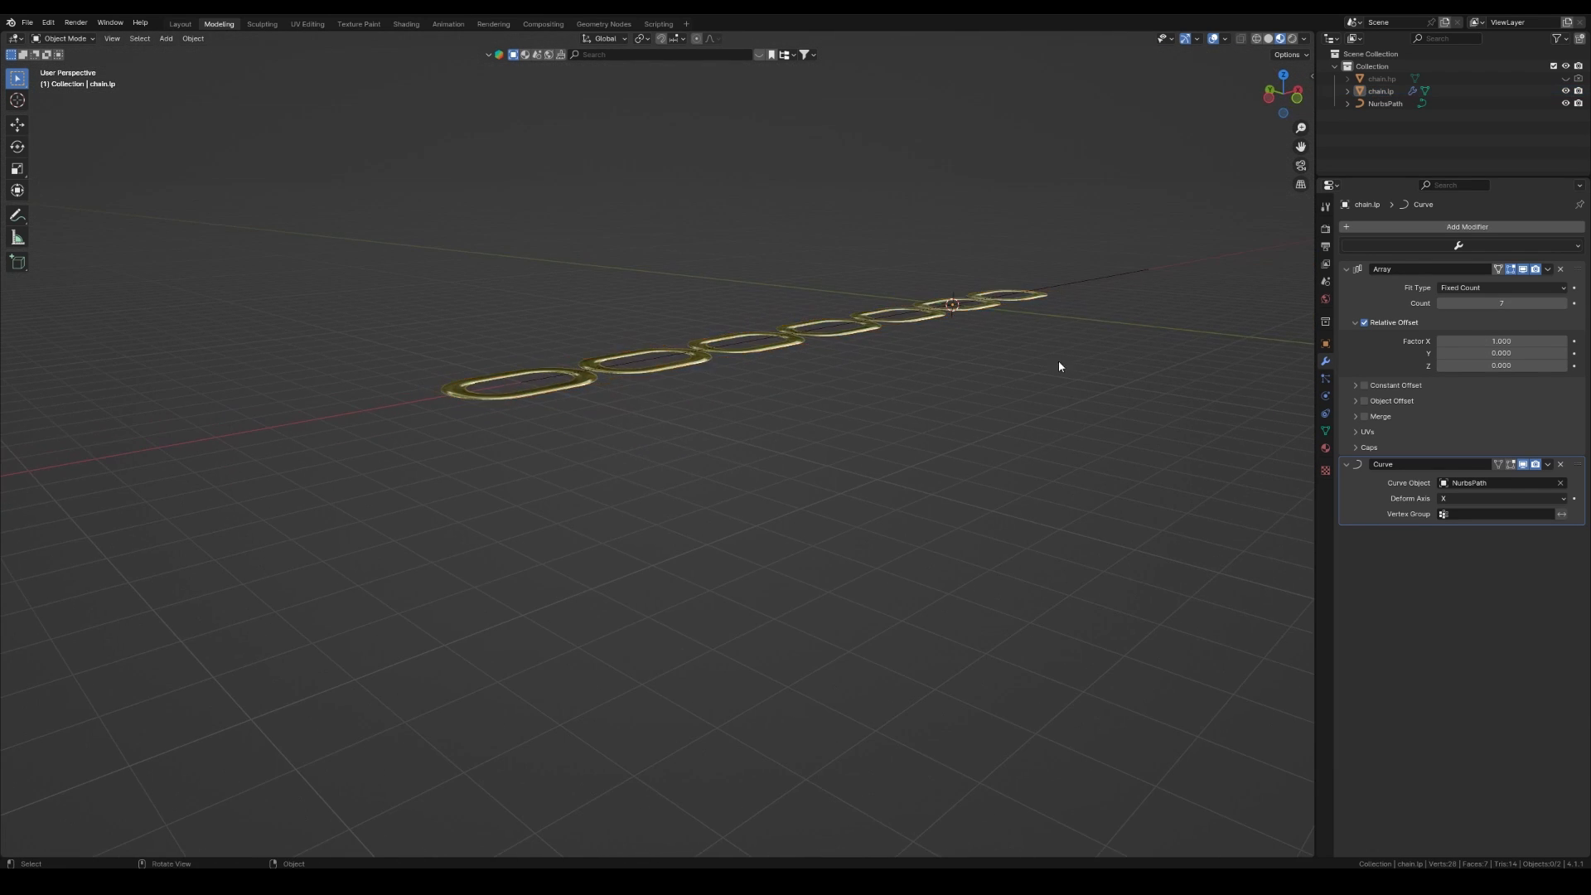
pyautogui.moveTo(1058, 366); pyautogui.dragTo(791, 469, button='middle')
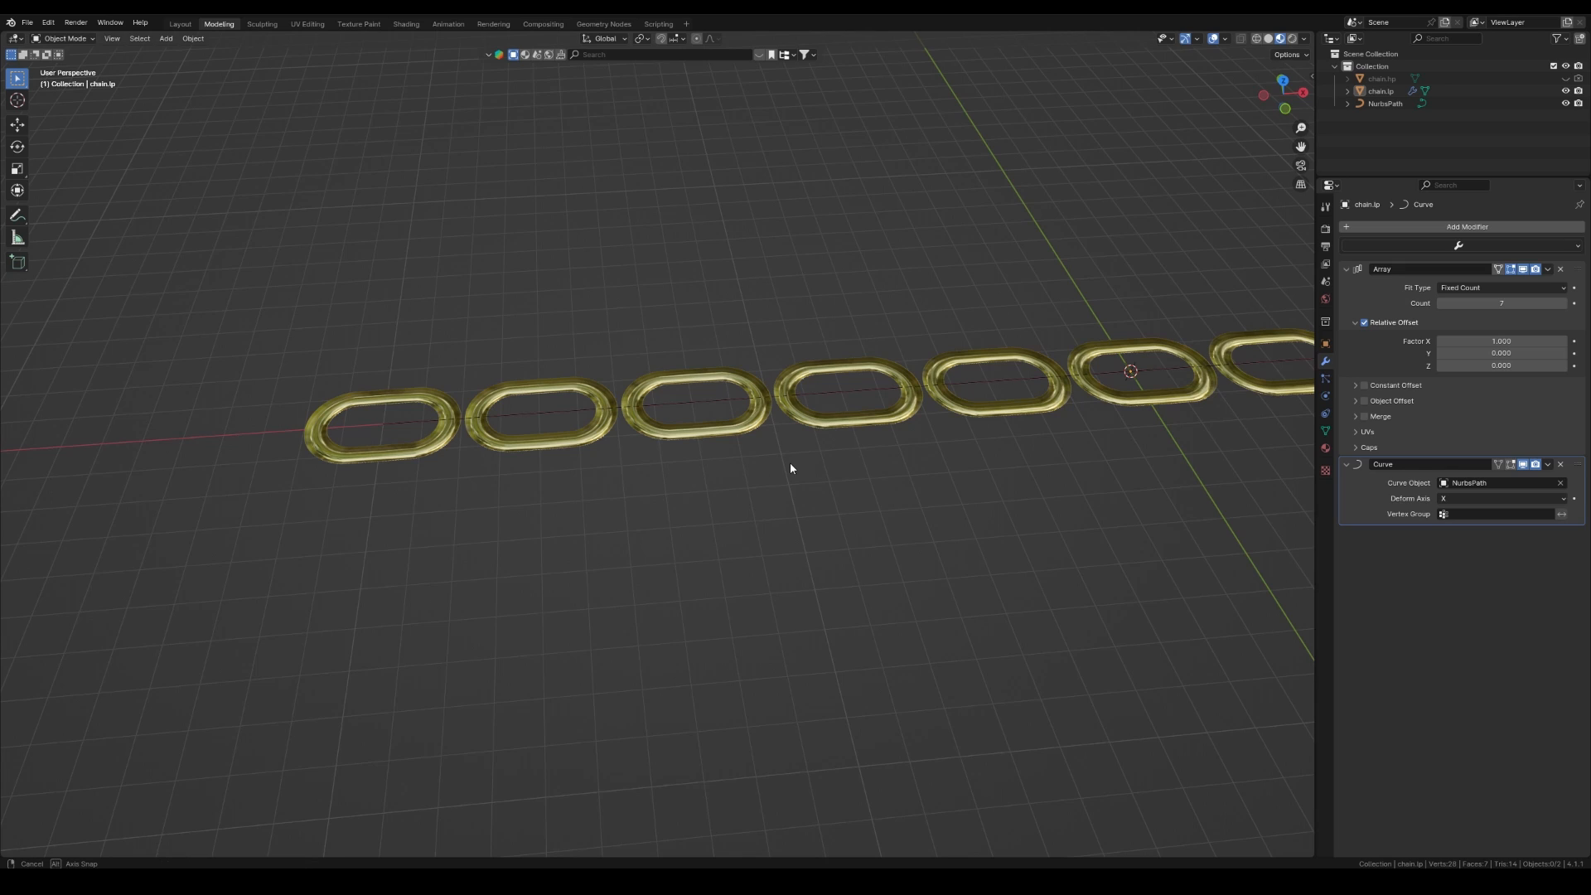
# In the chain's Edit Mode, duplicate the link plane in place and rotate the copy 90 degrees about X.
pyautogui.click(399, 464)
pyautogui.moveTo(1058, 487); pyautogui.dragTo(813, 454, button='middle')
pyautogui.press('Tab')
pyautogui.moveTo(934, 472); pyautogui.dragTo(791, 461, button='middle')
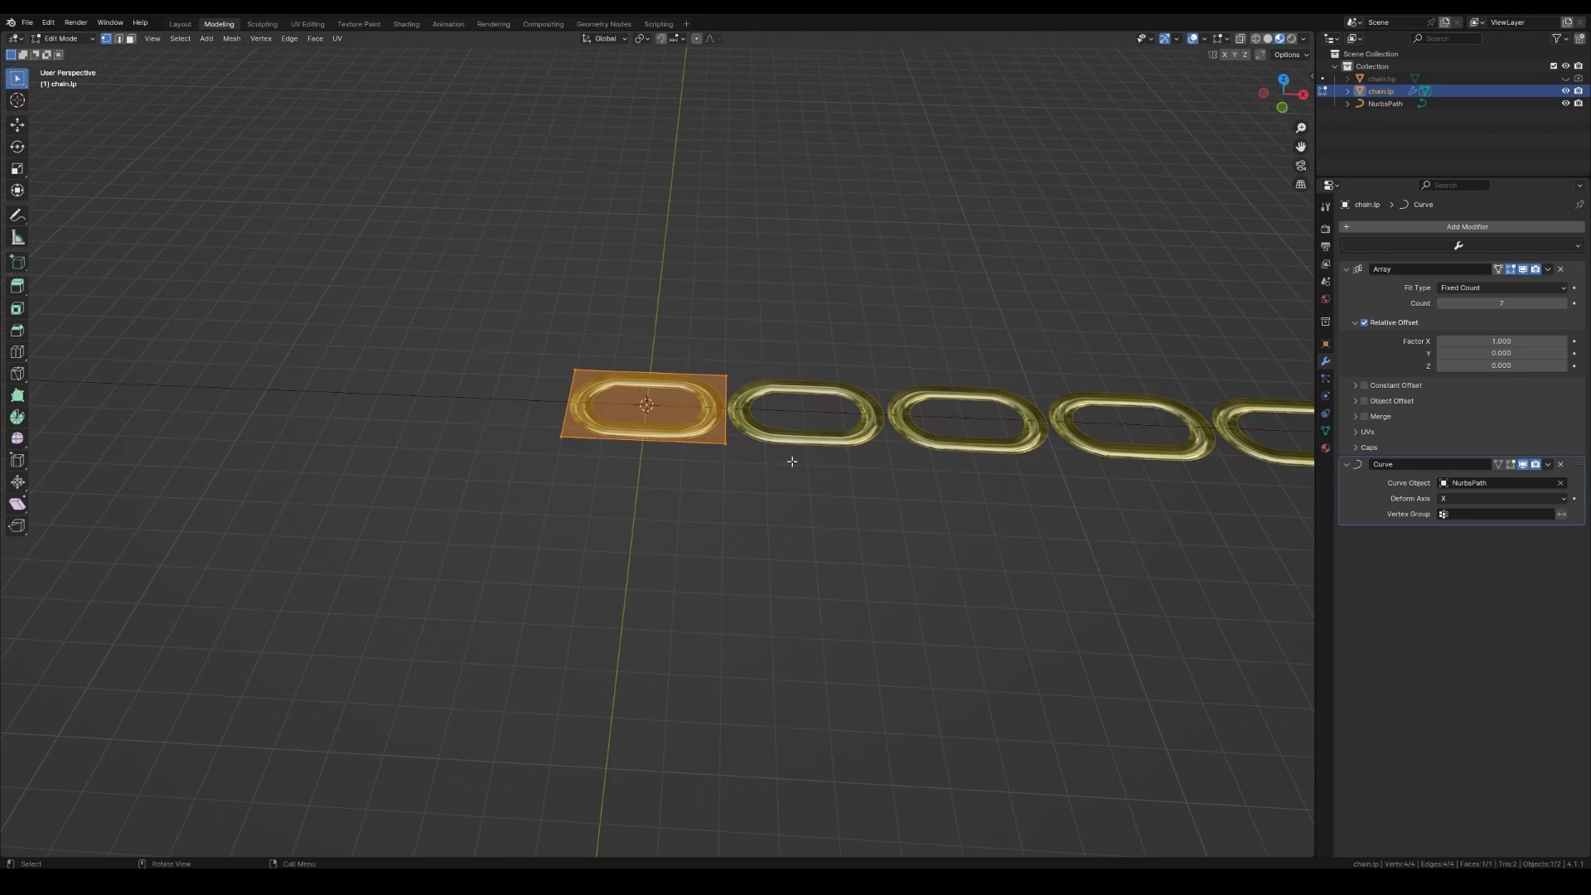
pyautogui.moveTo(696, 433); pyautogui.dragTo(702, 417, button='middle')
pyautogui.hotkey('shift', 'd')
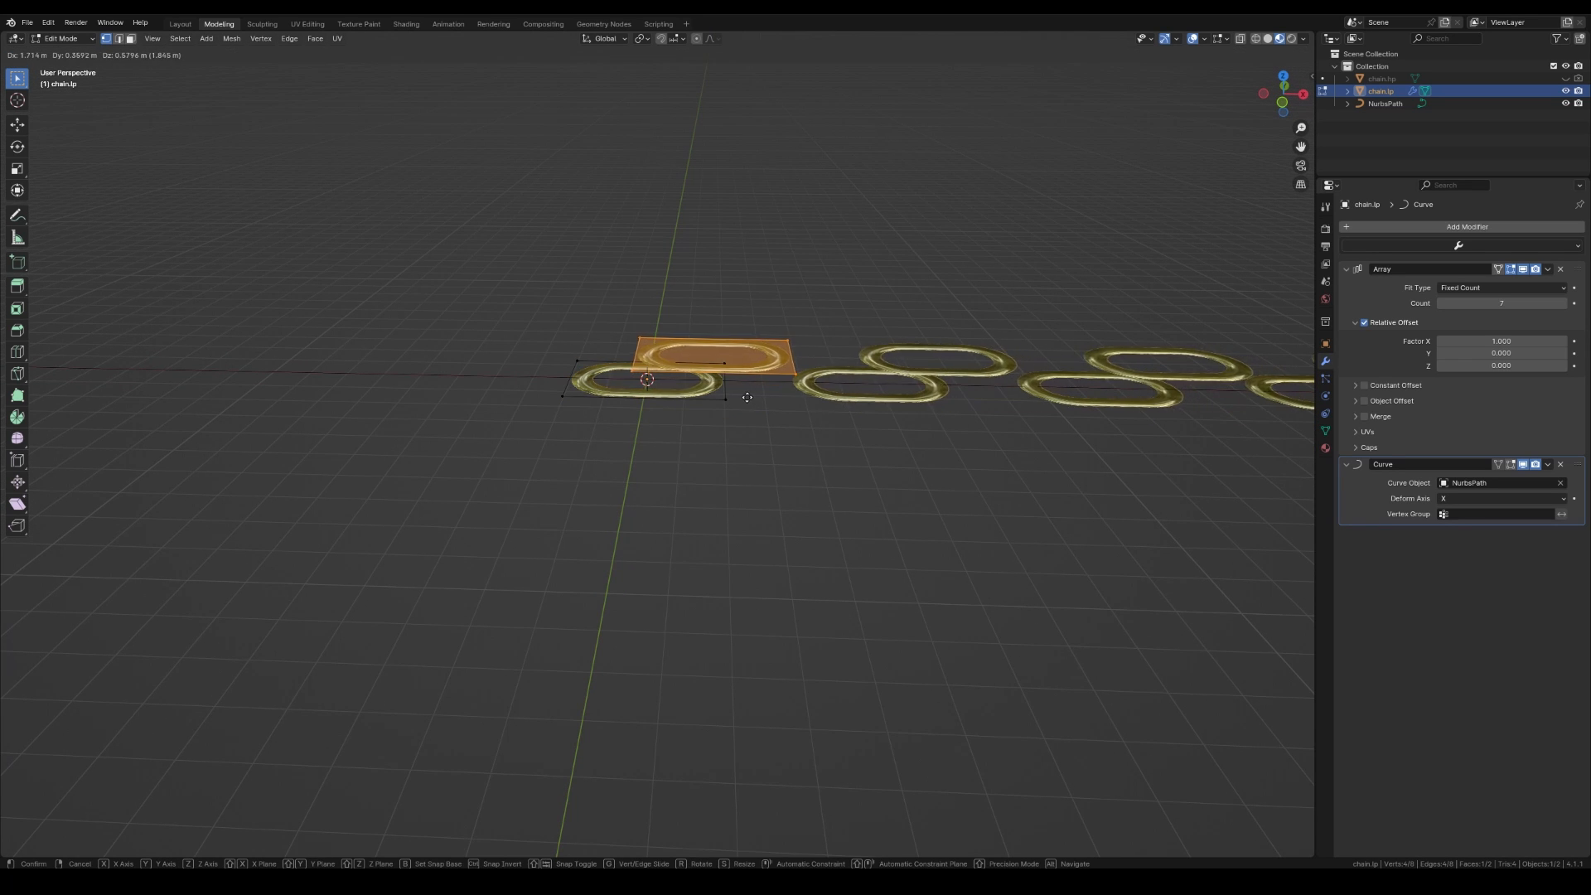
pyautogui.rightClick(743, 398)
pyautogui.write('rx90')
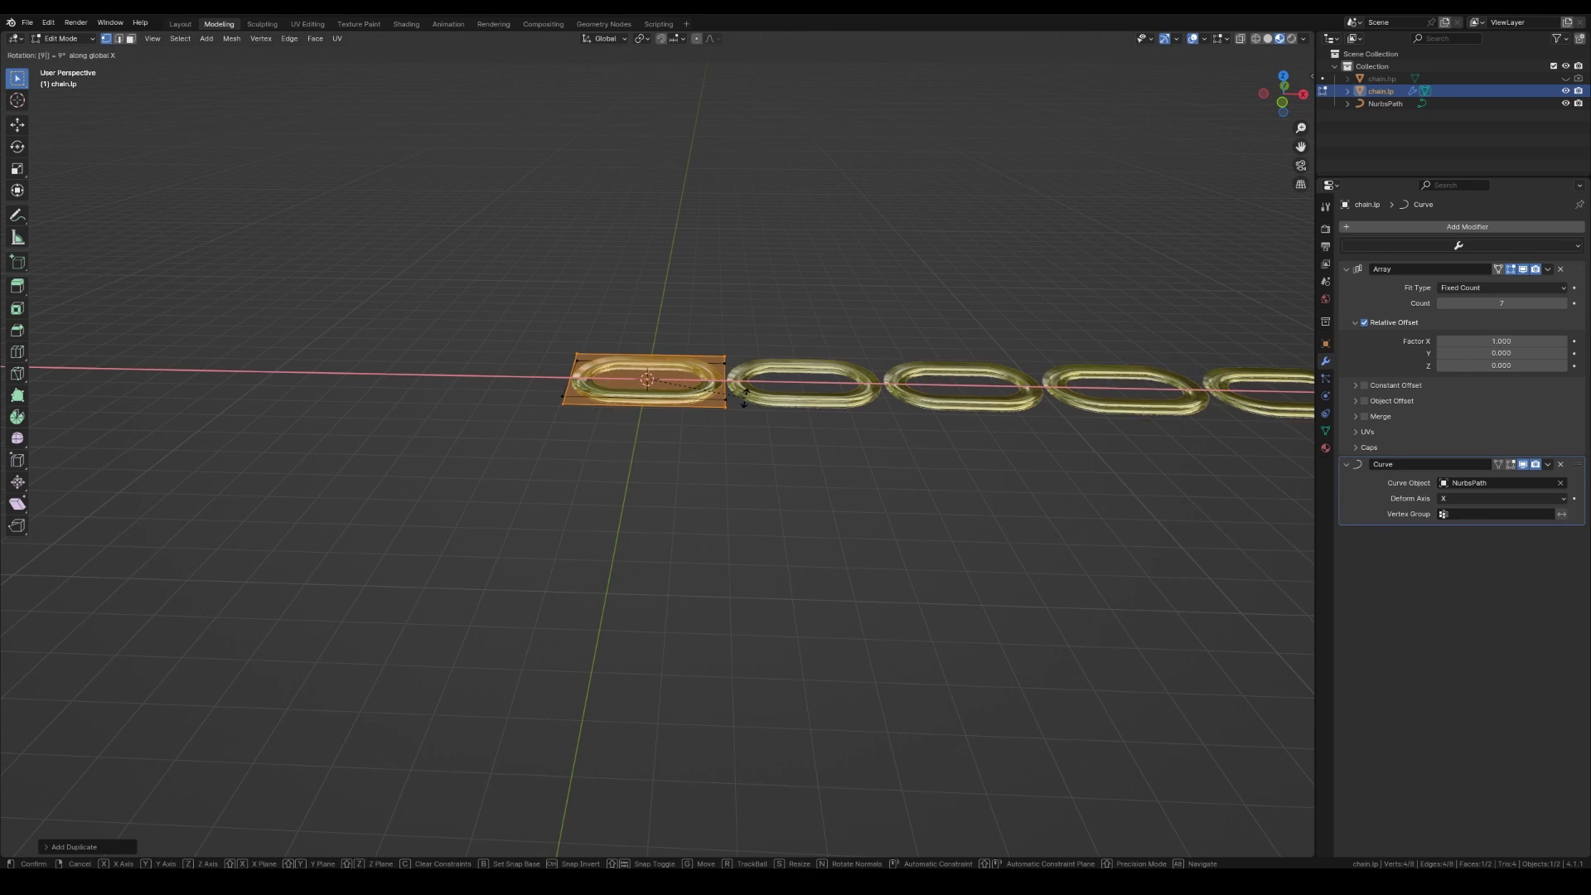
pyautogui.press('Return')
# Move the rotated link along the X axis until it interlocks with the first link, and return to Object Mode.
pyautogui.press('g')
pyautogui.press('x')
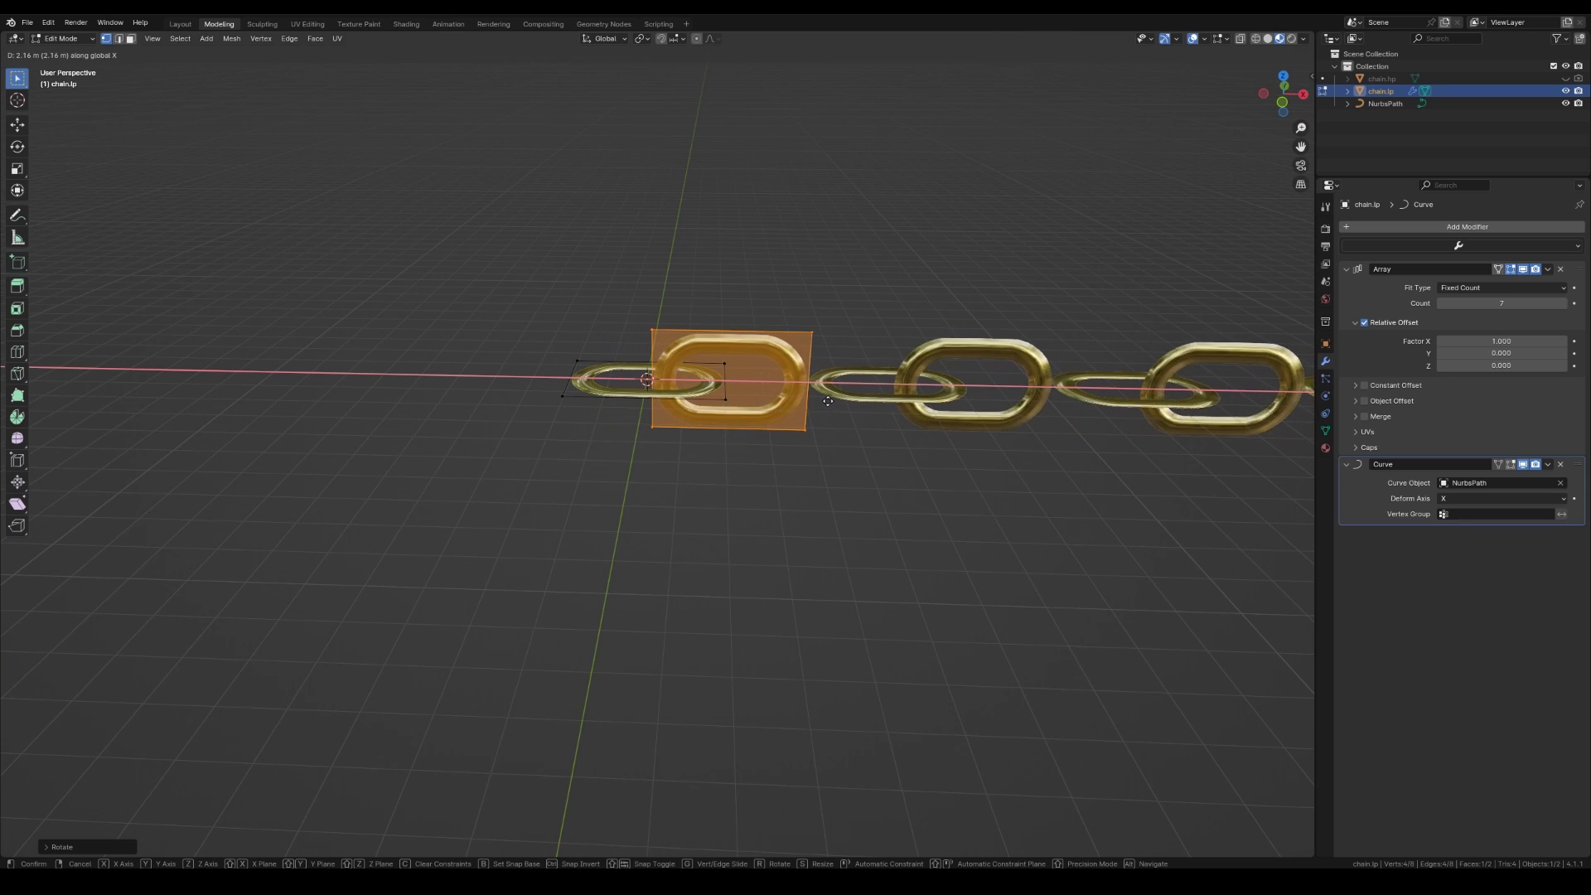
pyautogui.click(842, 401)
pyautogui.press('Tab')
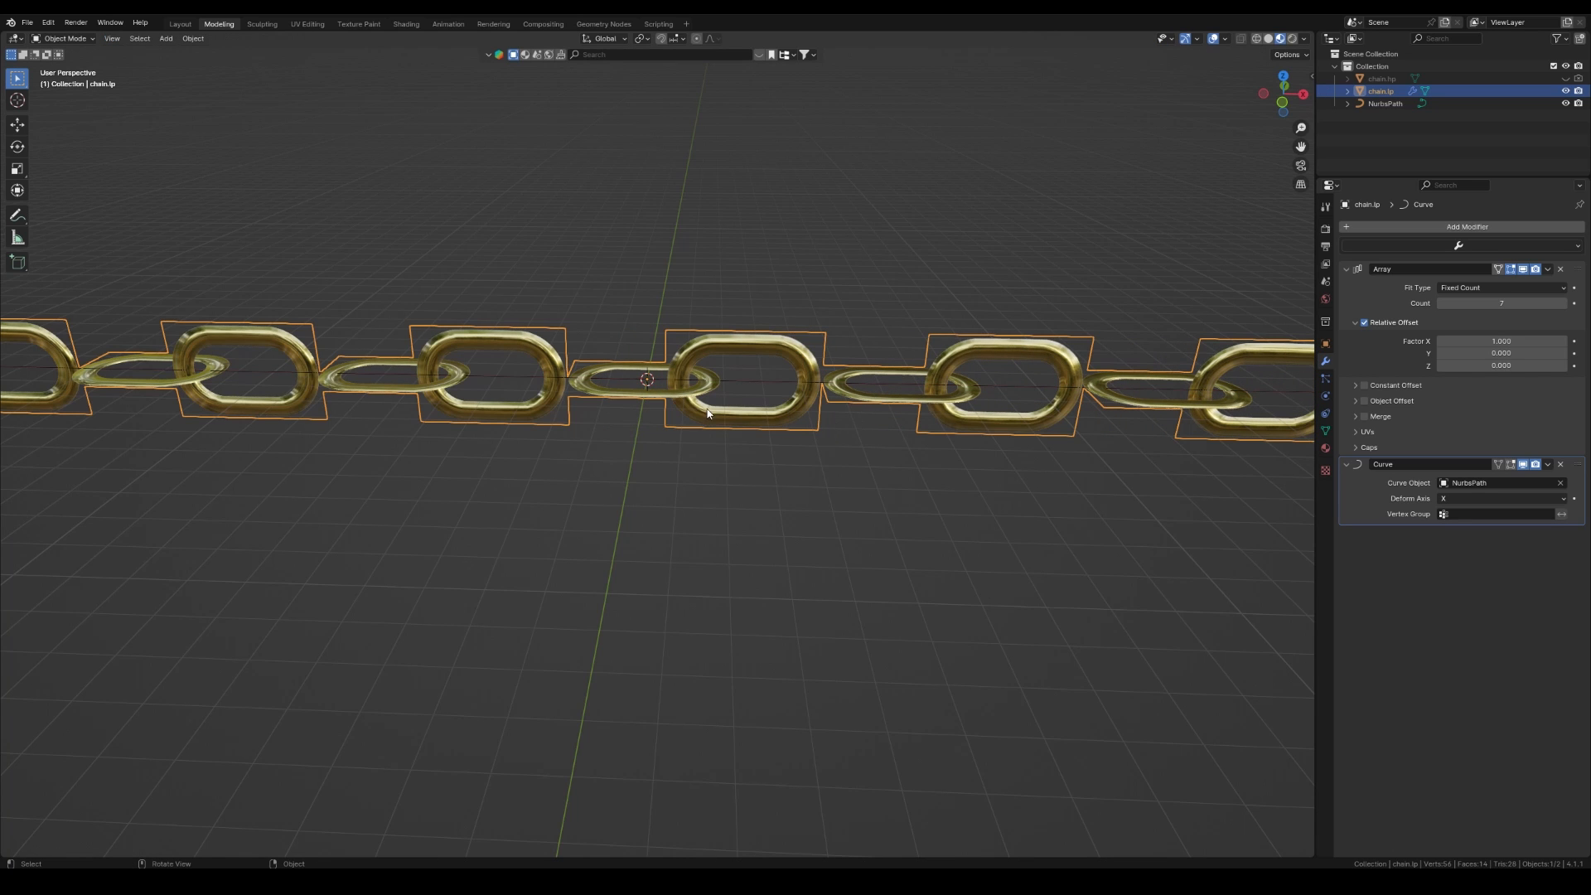
pyautogui.click(572, 502)
# Set the Array's relative offset Factor X to 0.790 so the repeated link pairs interlock.
pyautogui.moveTo(462, 469); pyautogui.dragTo(971, 521, button='middle')
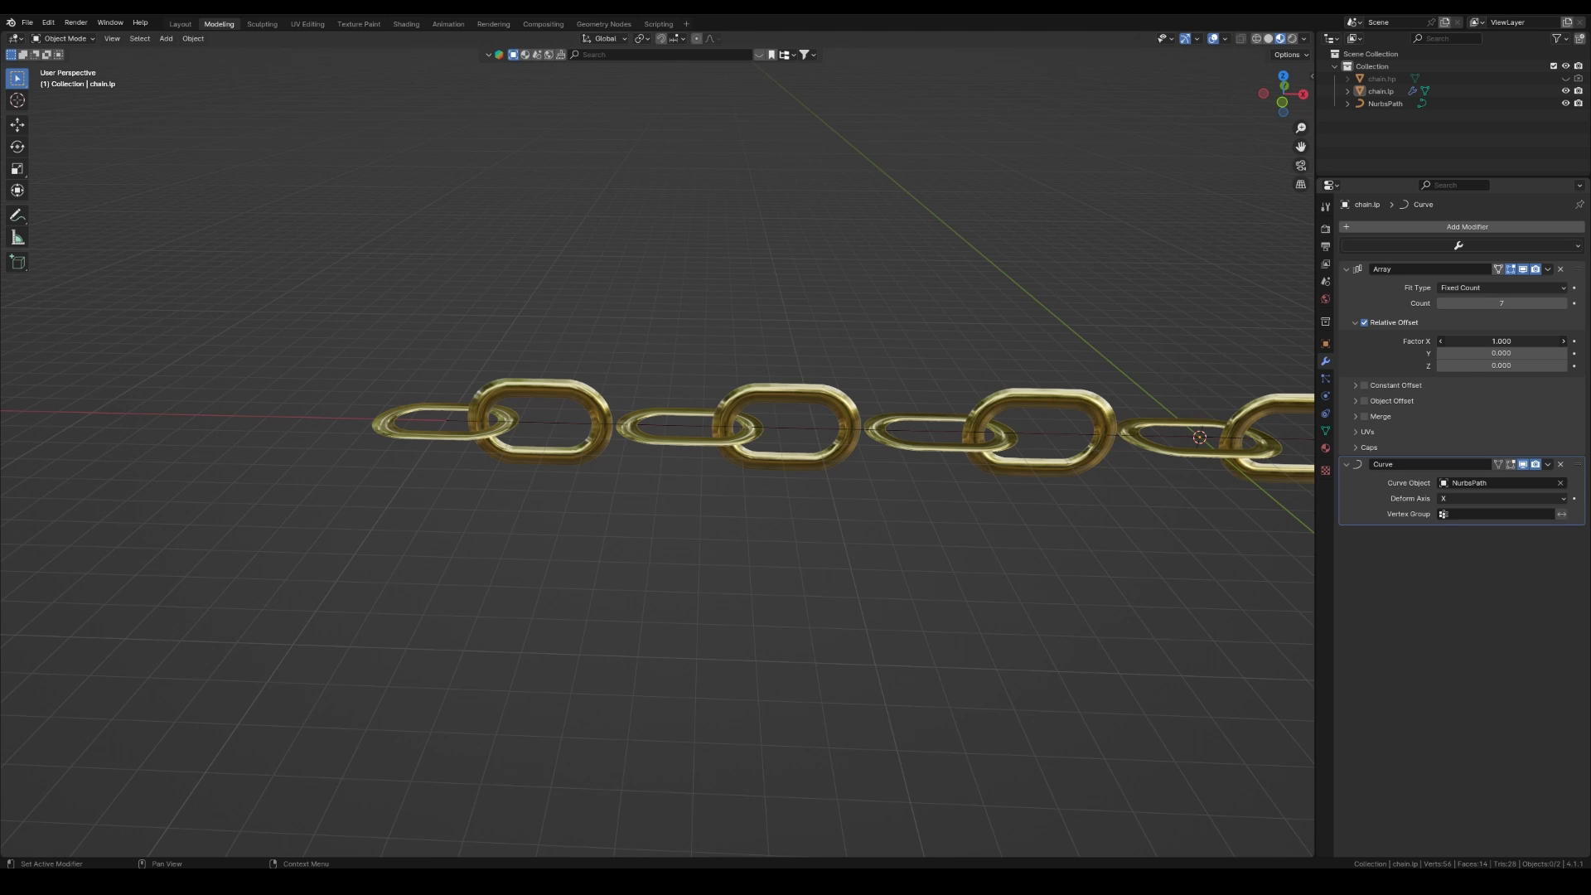
pyautogui.moveTo(1501, 341); pyautogui.dragTo(1481, 341)
pyautogui.moveTo(730, 304); pyautogui.dragTo(779, 416, button='middle')
pyautogui.click(821, 372)
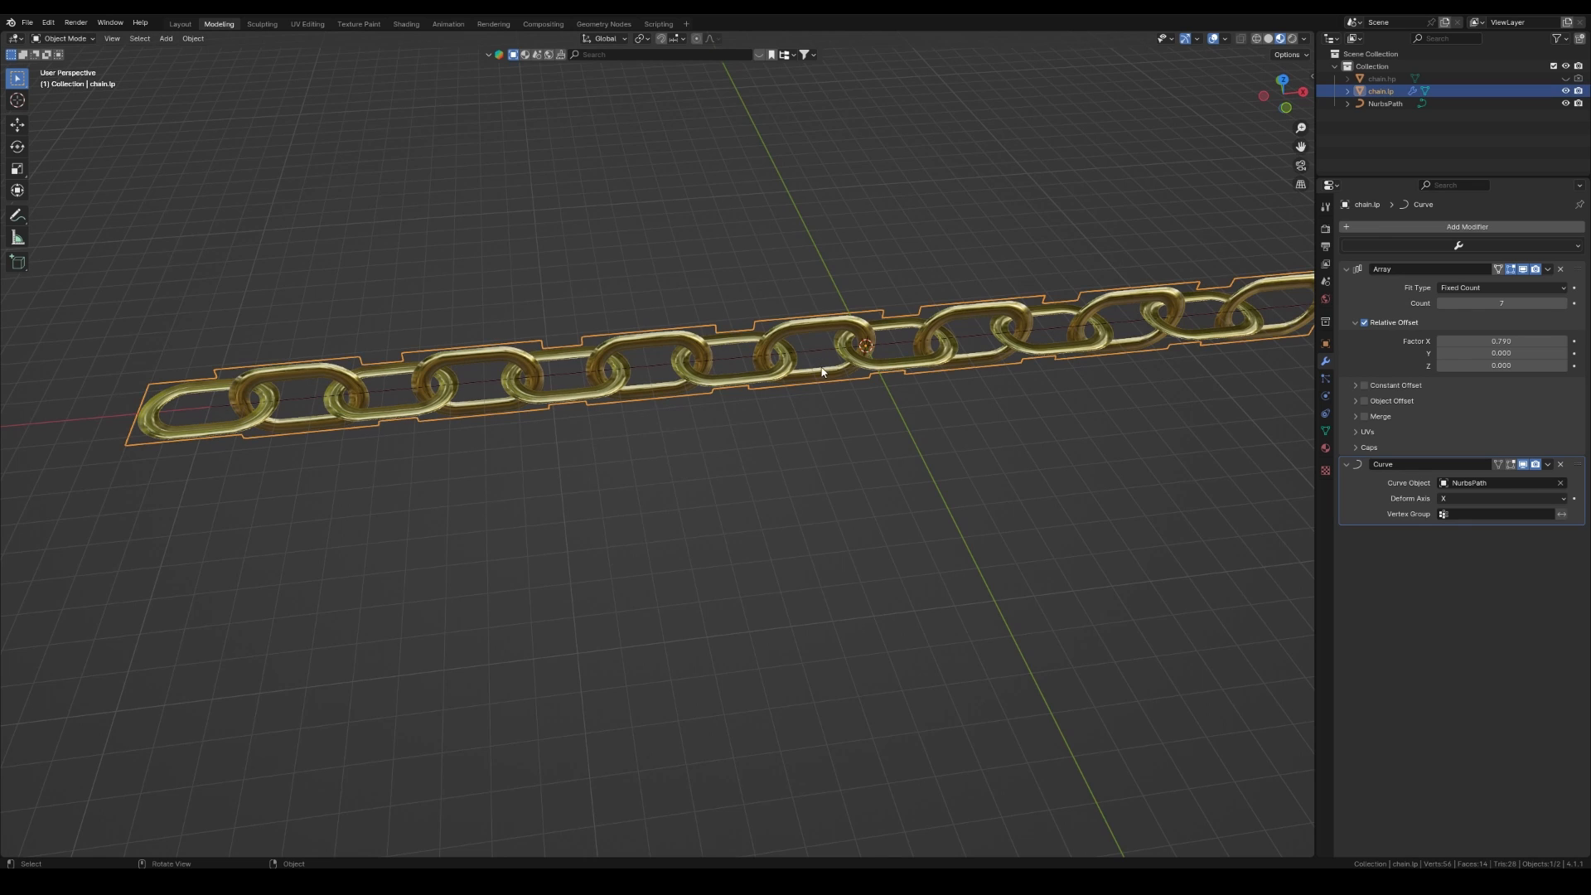
# Select the path curve in wireframe display, switch back to material preview, and enter the curve's Edit Mode.
pyautogui.press('z')
pyautogui.click(823, 351)
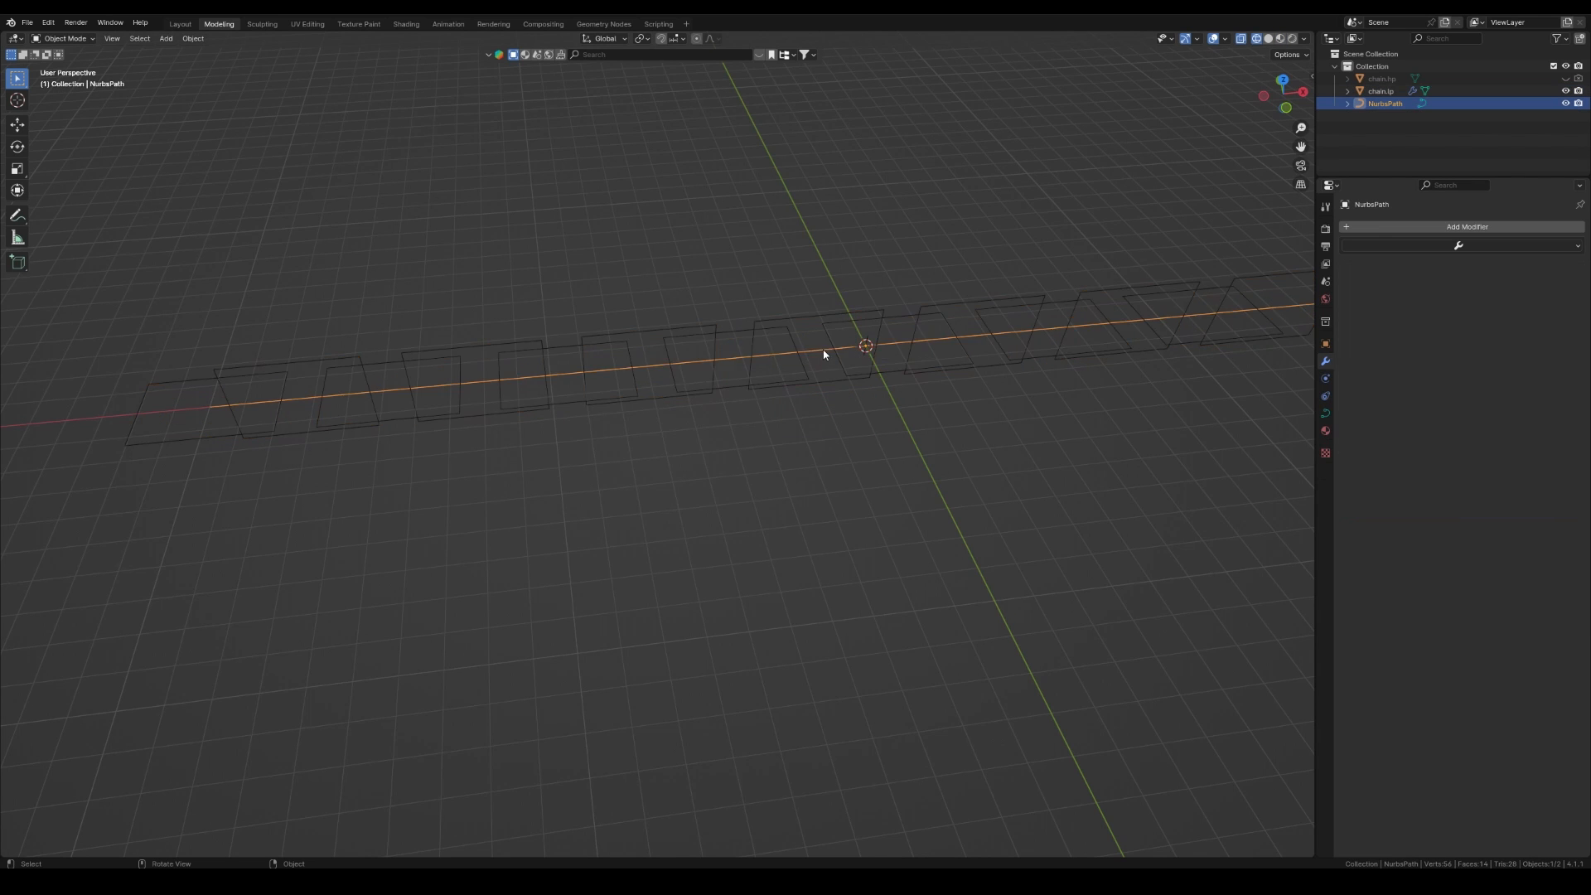
pyautogui.press('z')
pyautogui.keyDown('shift'); pyautogui.moveTo(1048, 455); pyautogui.dragTo(761, 412, button='middle'); pyautogui.keyUp('shift')
pyautogui.press('z')
pyautogui.moveTo(782, 558)
pyautogui.mouseDown(button='middle')
pyautogui.moveTo(699, 426)
pyautogui.moveTo(787, 362)
pyautogui.mouseUp(button='middle')
pyautogui.press('Tab')
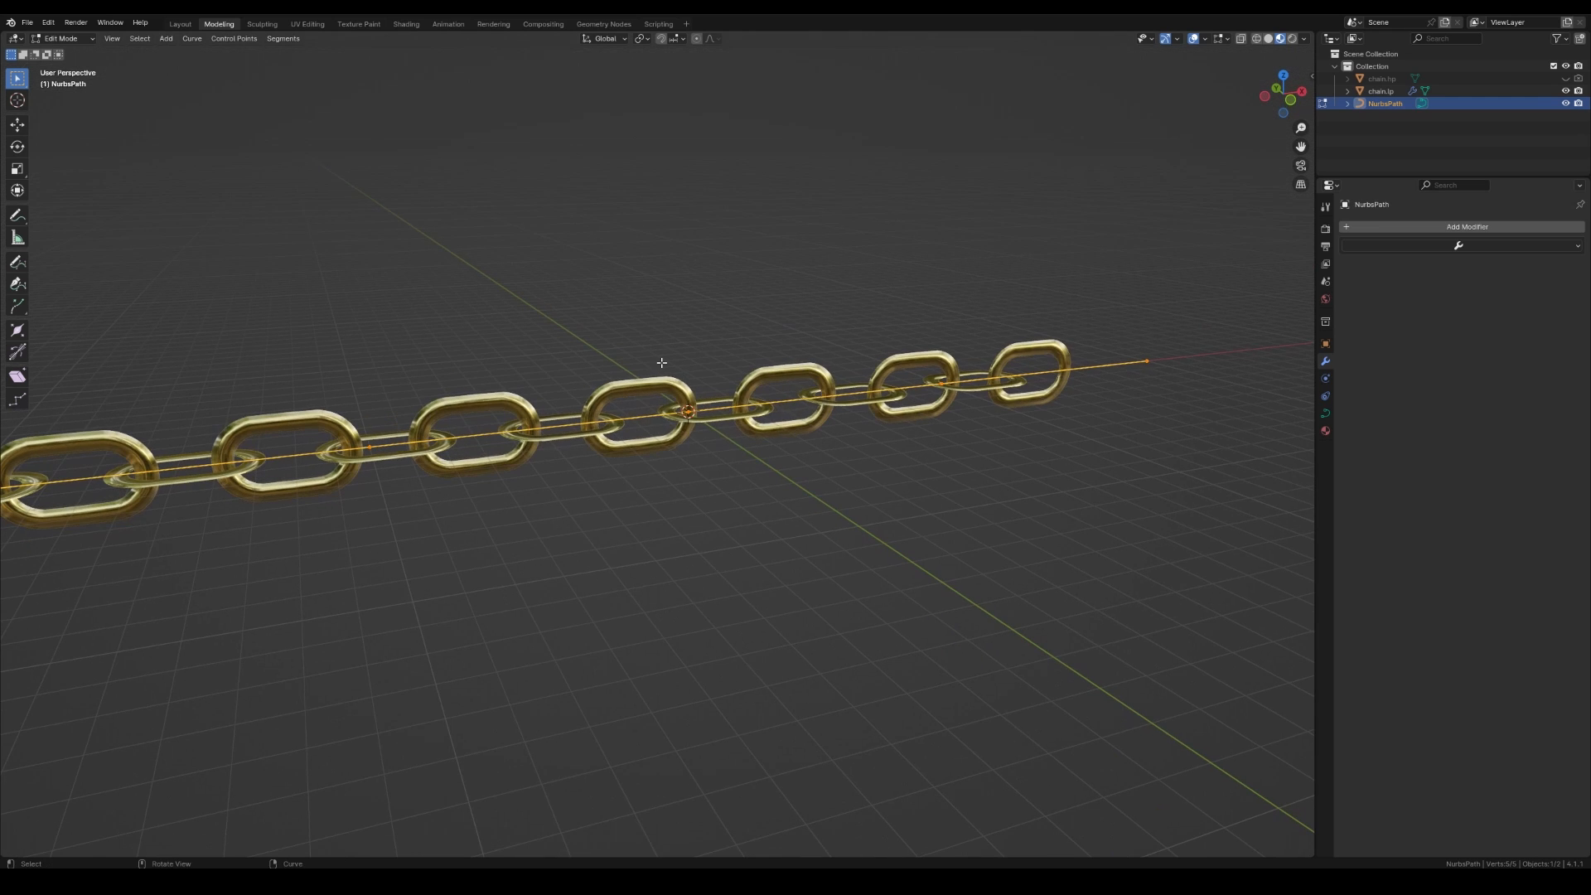
# Move the path curve's middle control point and the one beside it upward so the chain bends into an arch.
pyautogui.moveTo(661, 362); pyautogui.dragTo(820, 419)
pyautogui.press('g')
pyautogui.click(795, 173)
pyautogui.moveTo(919, 328); pyautogui.dragTo(961, 398)
pyautogui.press('g')
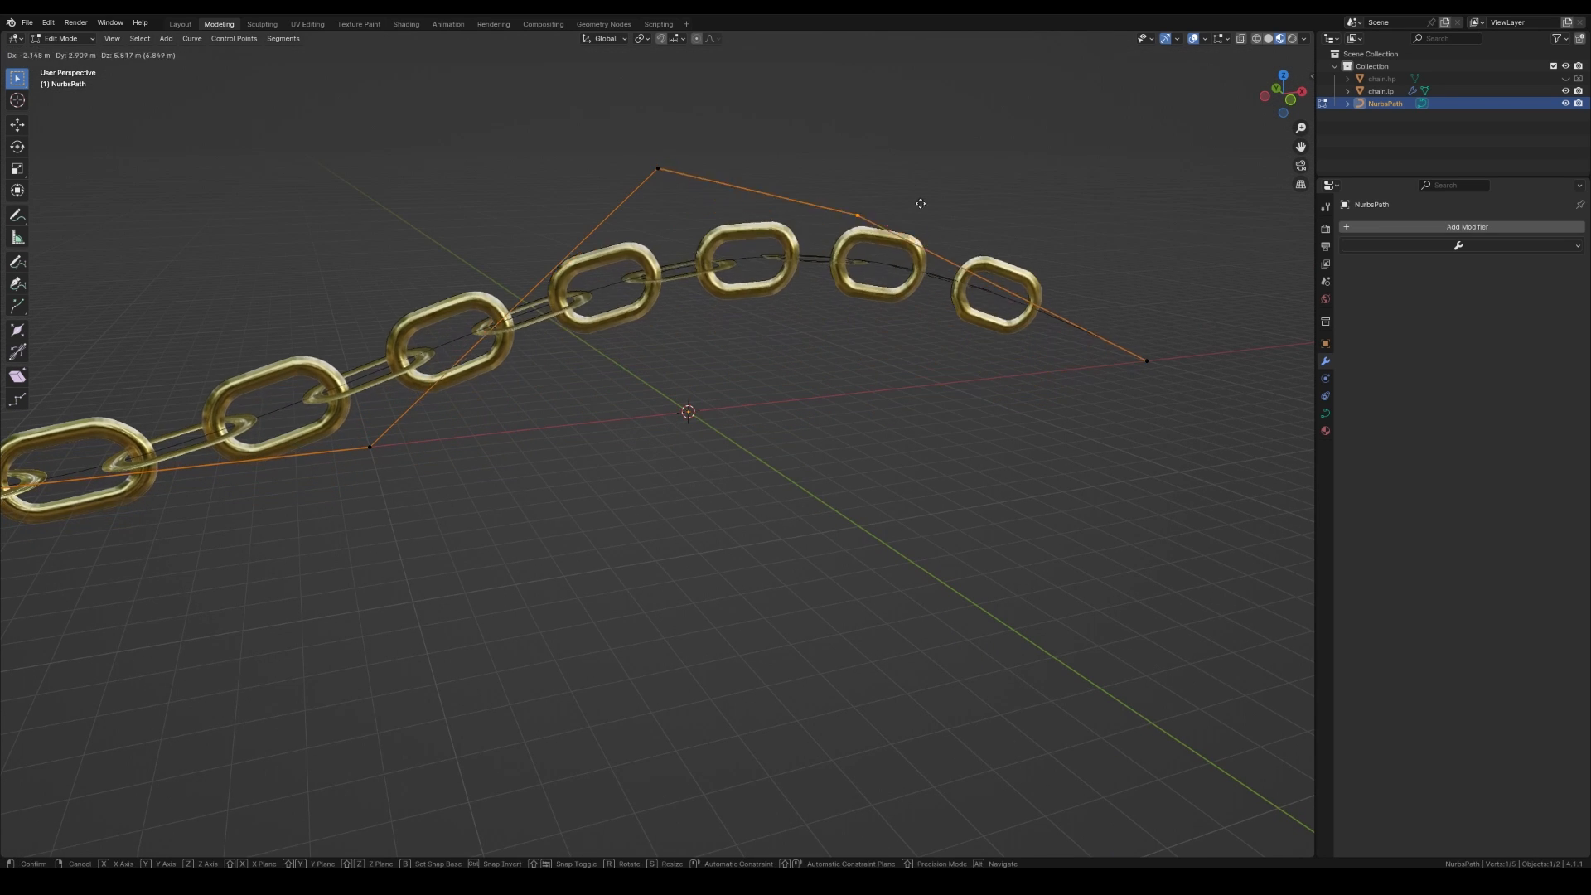
pyautogui.click(907, 199)
# Move the path's end control point up and back to curl the chain's far end upward, and return to Object Mode.
pyautogui.scroll(-3, 994, 274)
pyautogui.moveTo(958, 341); pyautogui.dragTo(1071, 448)
pyautogui.press('g')
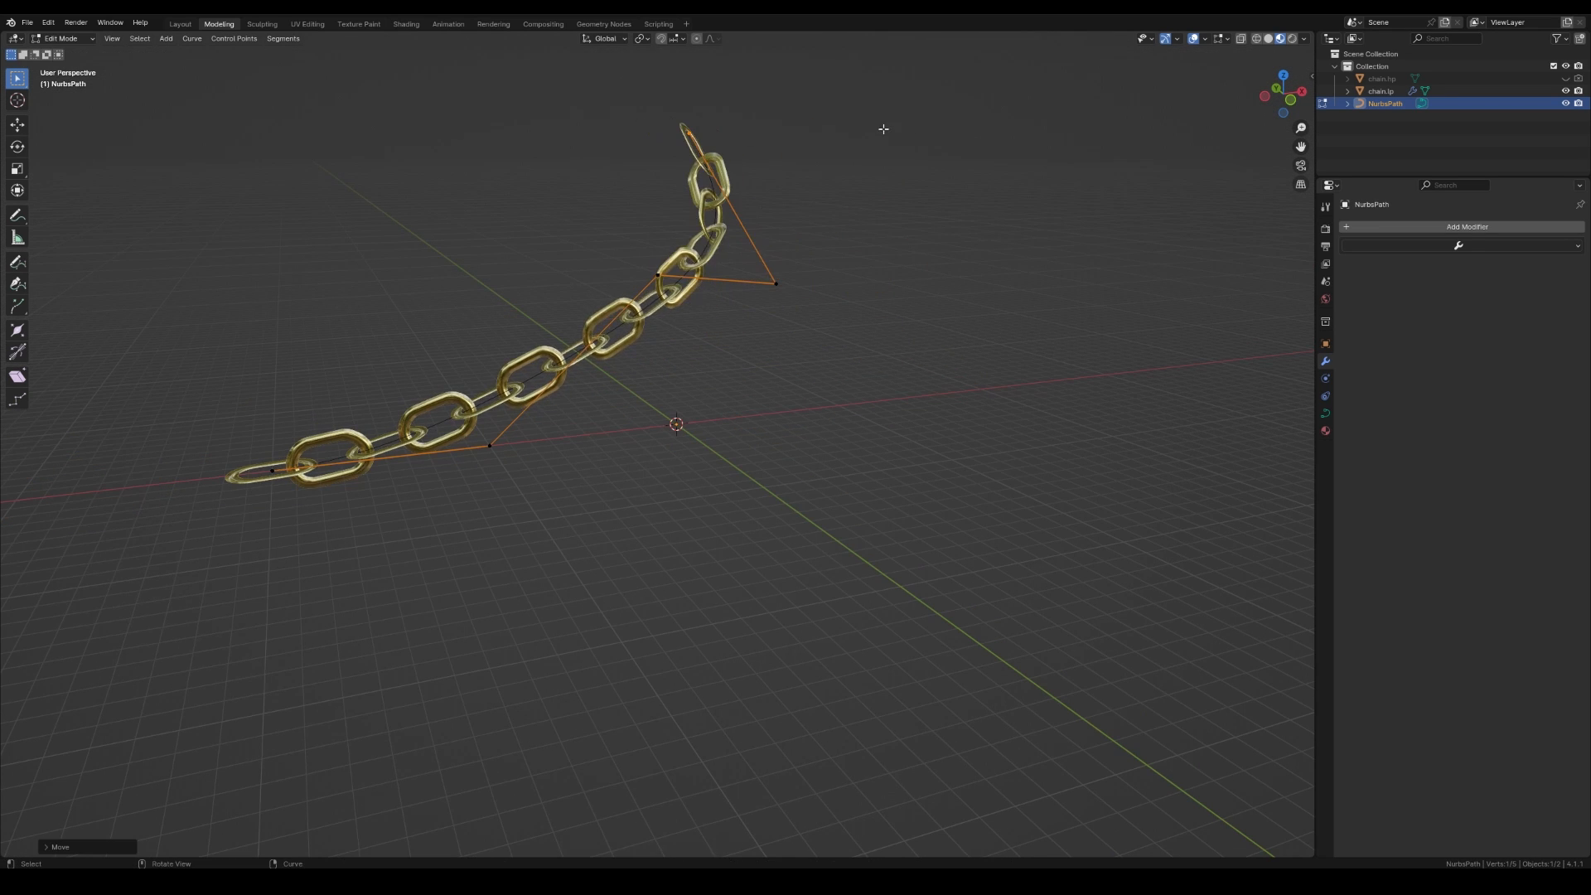
pyautogui.keyDown('alt'); pyautogui.moveTo(881, 131); pyautogui.dragTo(731, 268, button='middle'); pyautogui.keyUp('alt')
pyautogui.click(692, 365)
pyautogui.press('Tab')
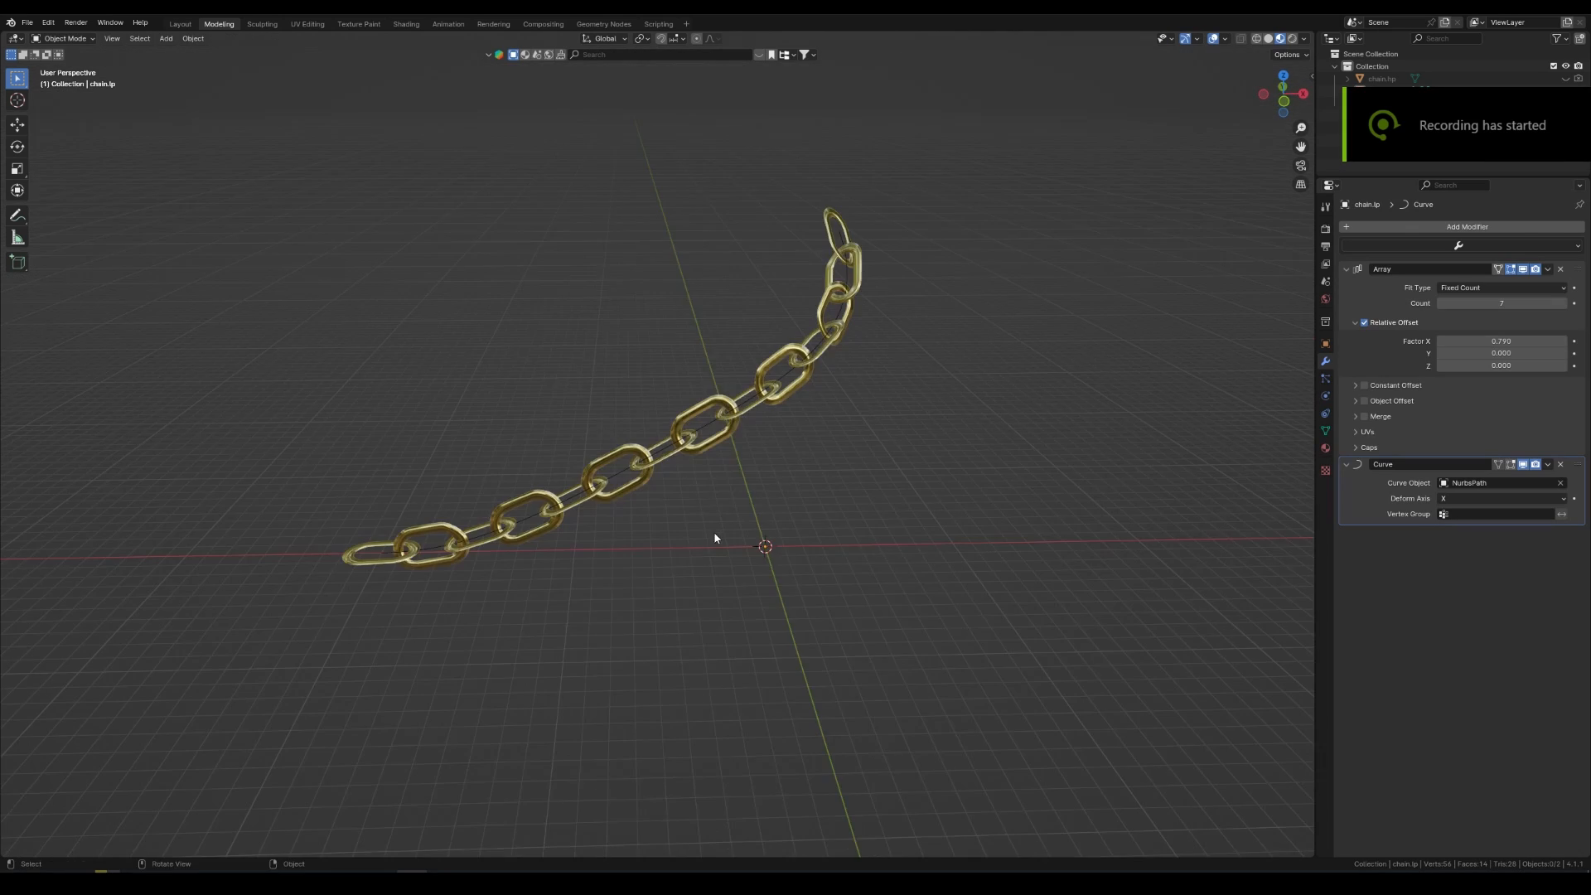
# Select the bent chain and apply its Array and Curve modifiers.
pyautogui.moveTo(718, 539); pyautogui.dragTo(725, 495, button='middle')
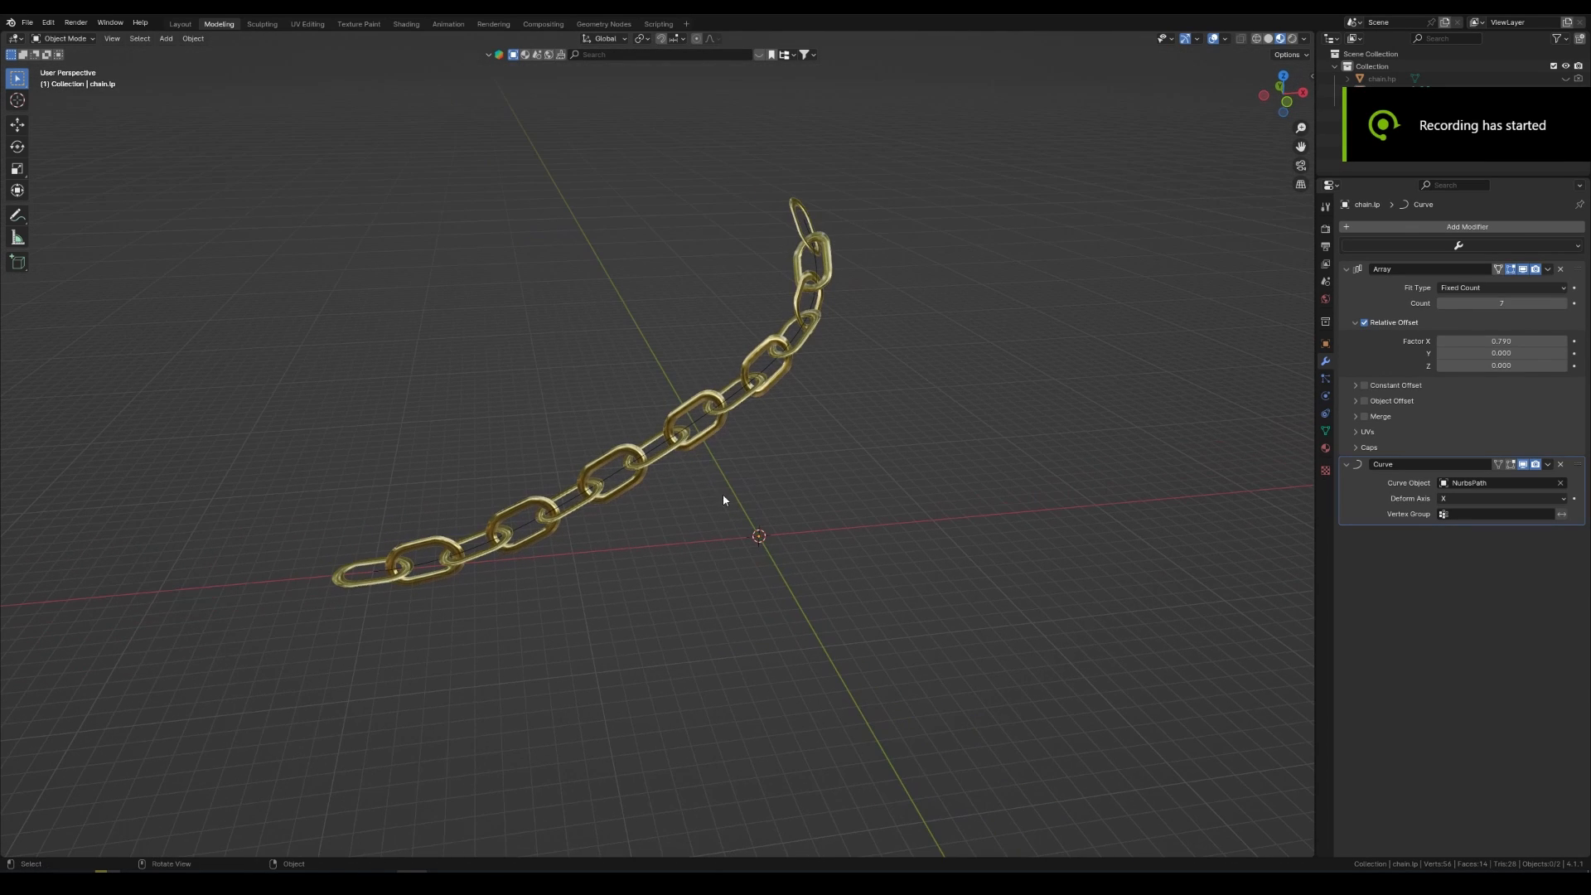
pyautogui.click(682, 451)
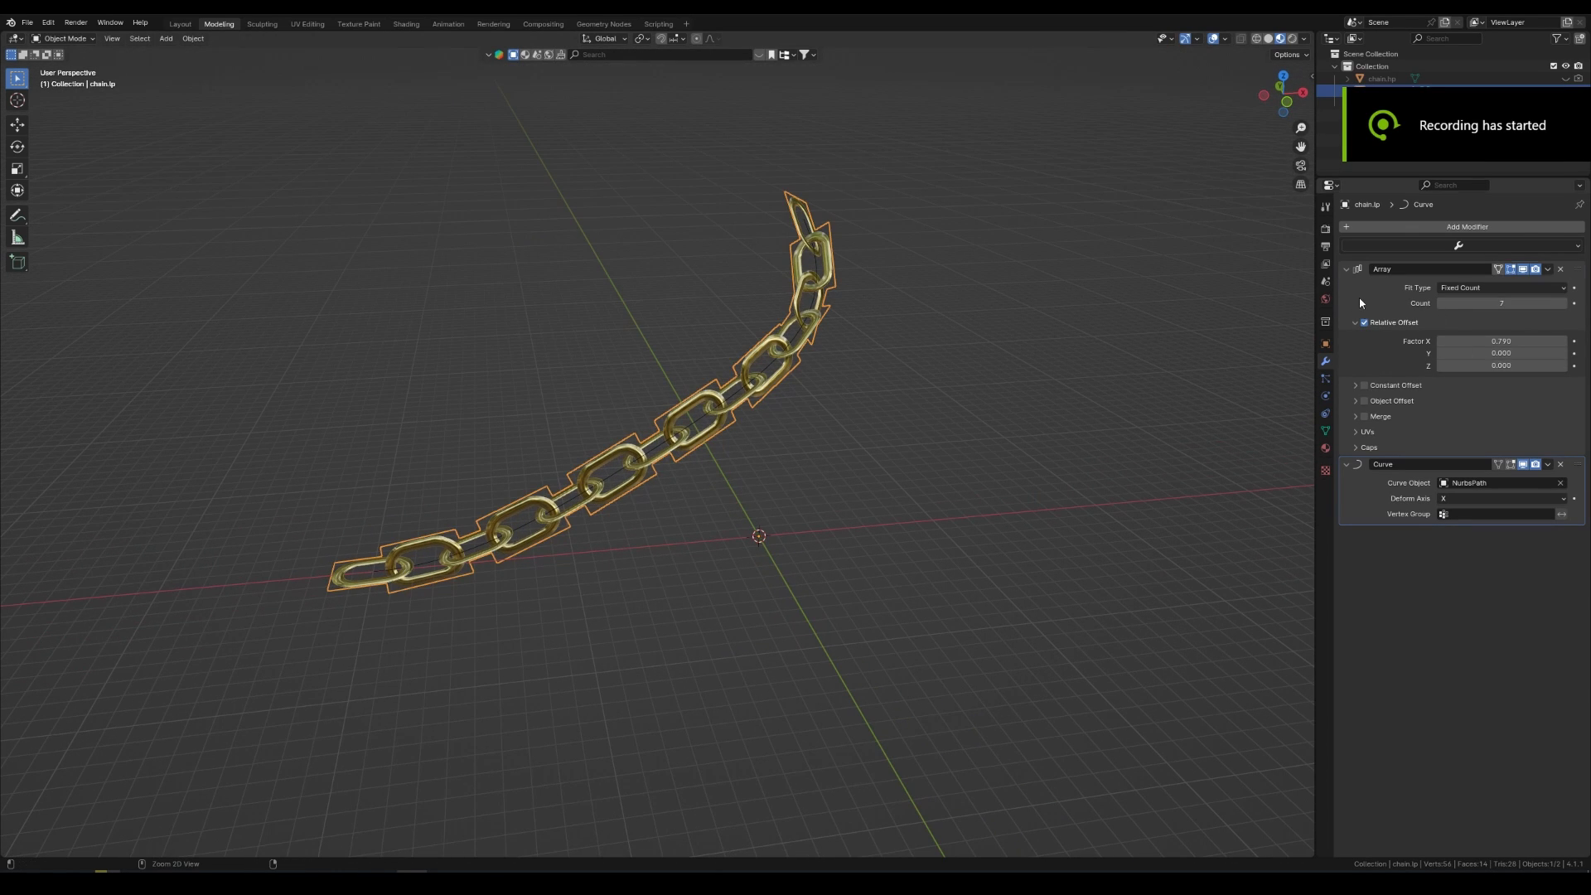
pyautogui.hotkey('ctrl', 'a')
pyautogui.hotkey('ctrl', 'a')
pyautogui.press('g')
pyautogui.rightClick(808, 339)
# Examine the chain's applied plane geometry in Edit Mode, and return to Object Mode to view the links up close.
pyautogui.press('Tab')
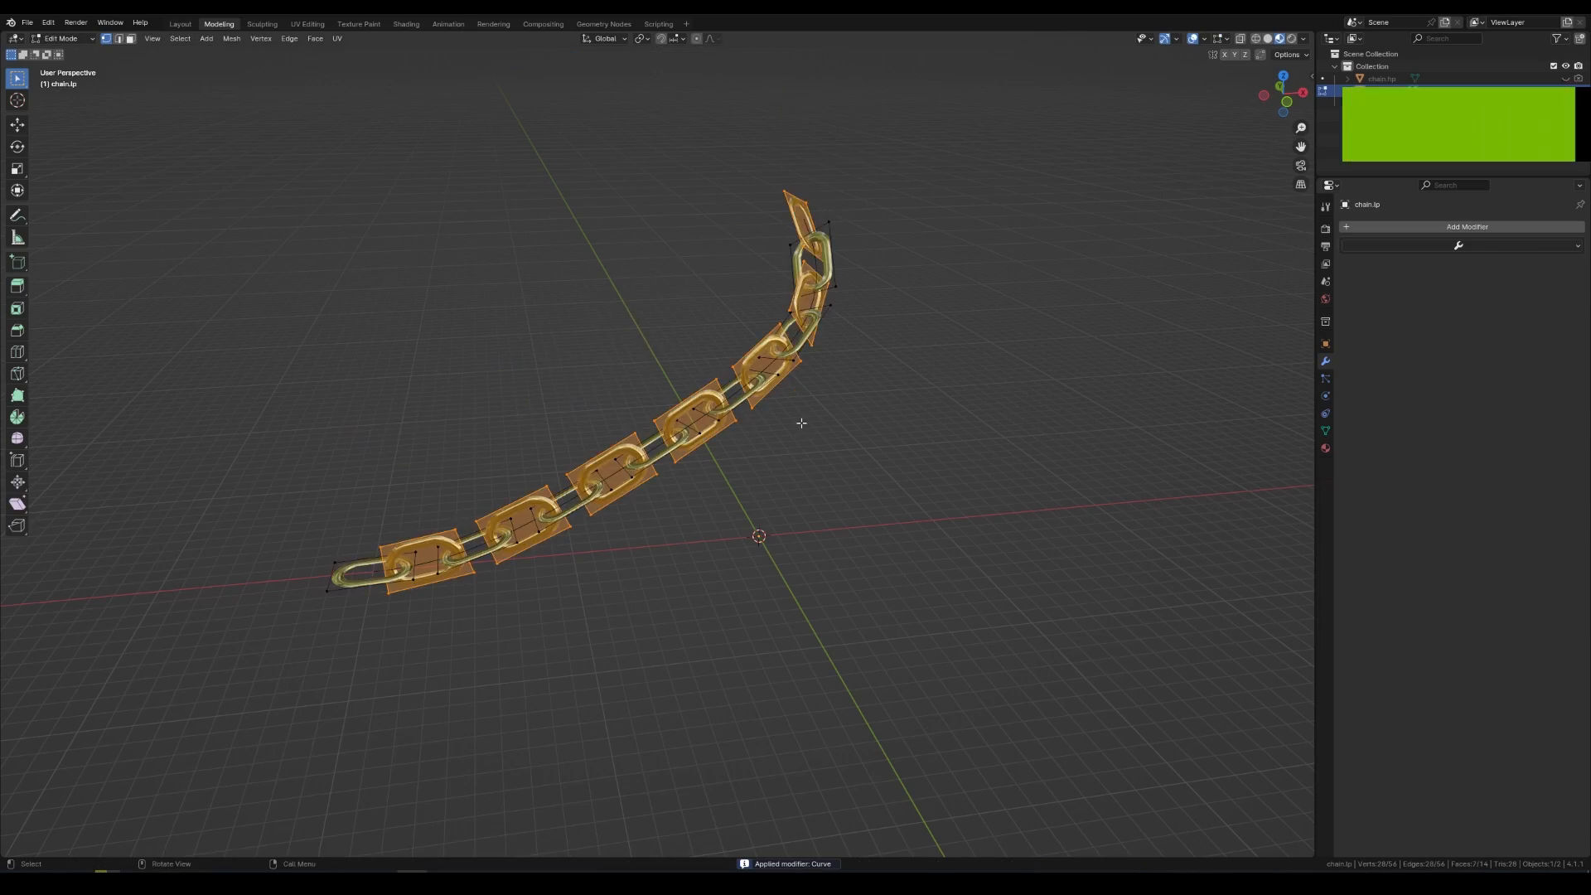
pyautogui.moveTo(872, 424); pyautogui.dragTo(589, 486, button='middle')
pyautogui.press('Tab')
pyautogui.scroll(6, 589, 487)
pyautogui.scroll(-2, 589, 487)
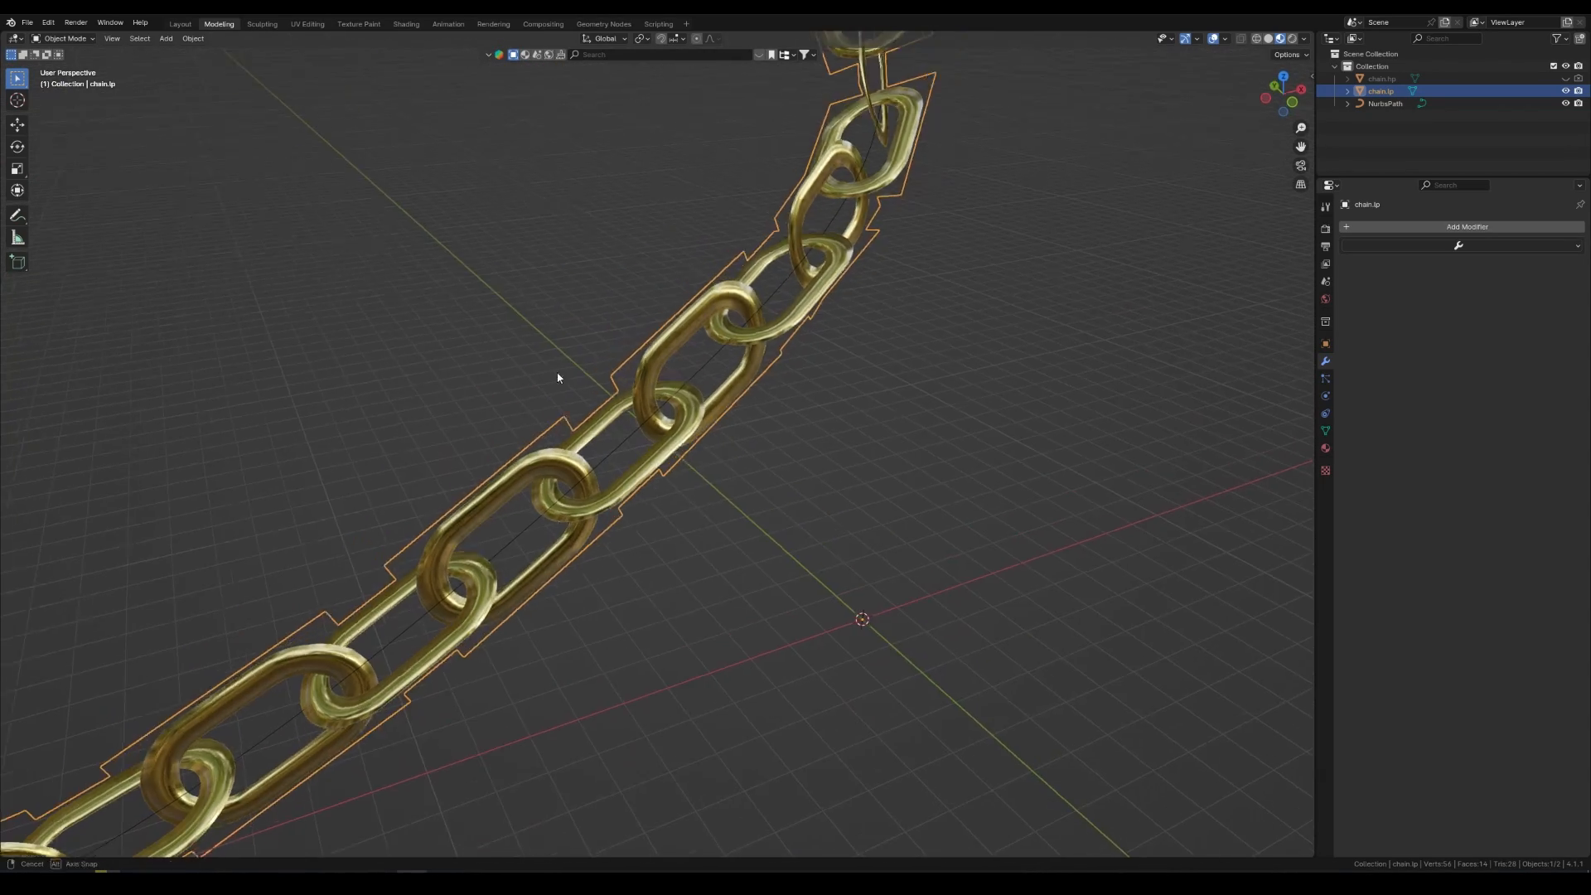